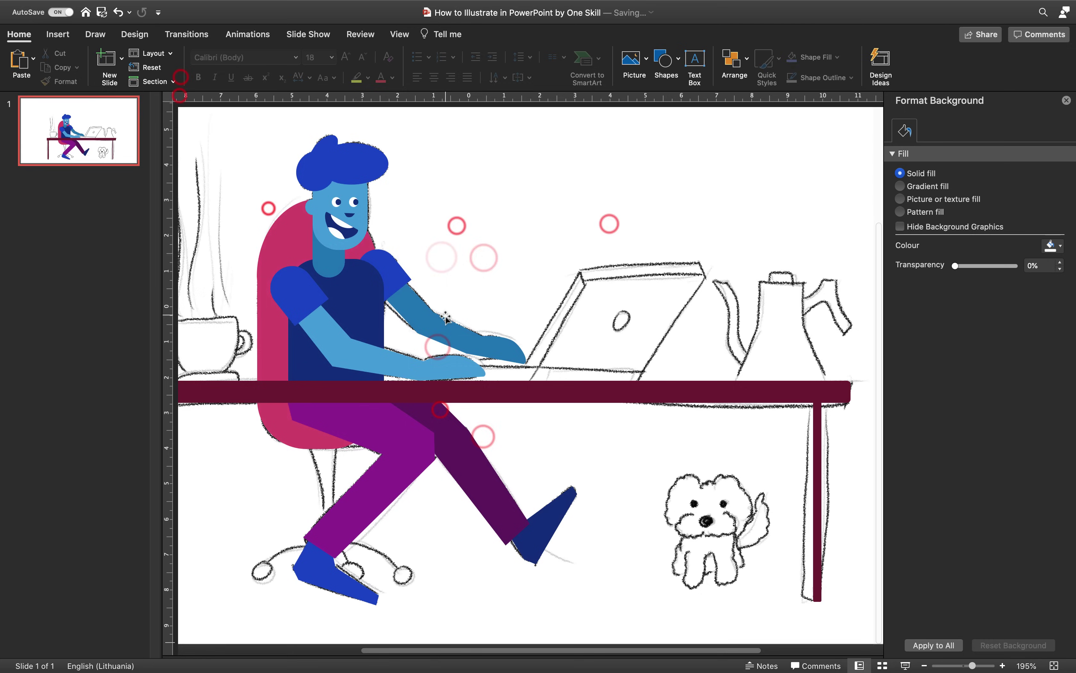
Trace the laptop's base and lid edge over the sketch as a freeform shape and fill it with light purple.
click(58, 33)
click(524, 377)
click(395, 377)
click(407, 358)
click(985, 303)
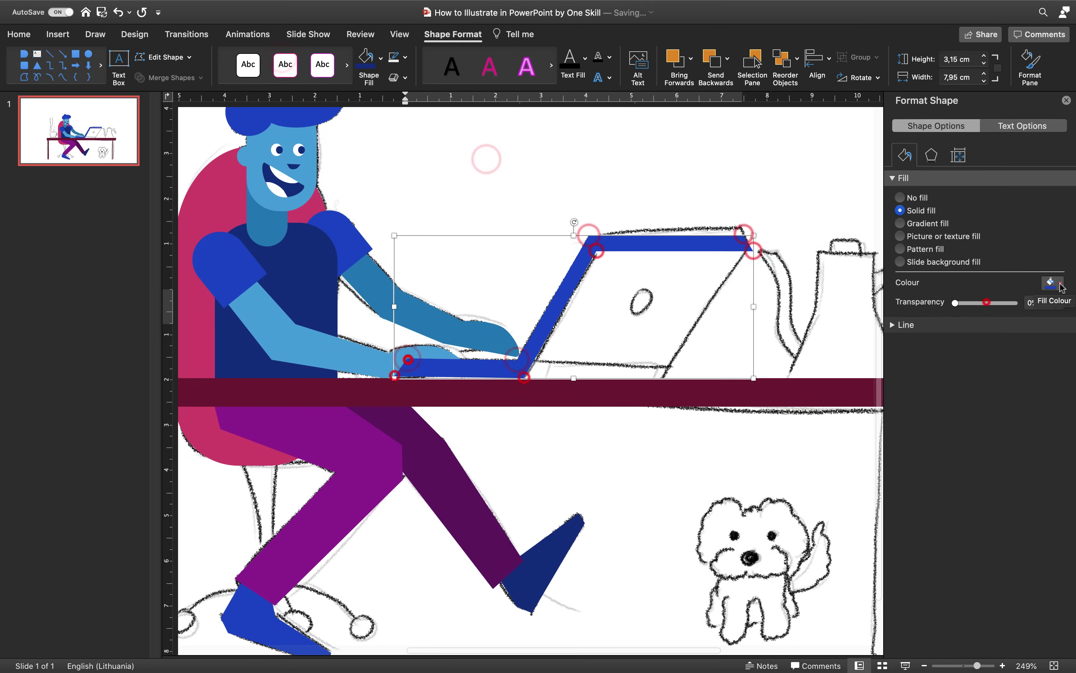
click(1060, 284)
click(1019, 351)
click(809, 210)
Trace the back panel of the laptop lid as a freeform shape and make it dark purple.
click(58, 34)
right_click(731, 264)
click(783, 322)
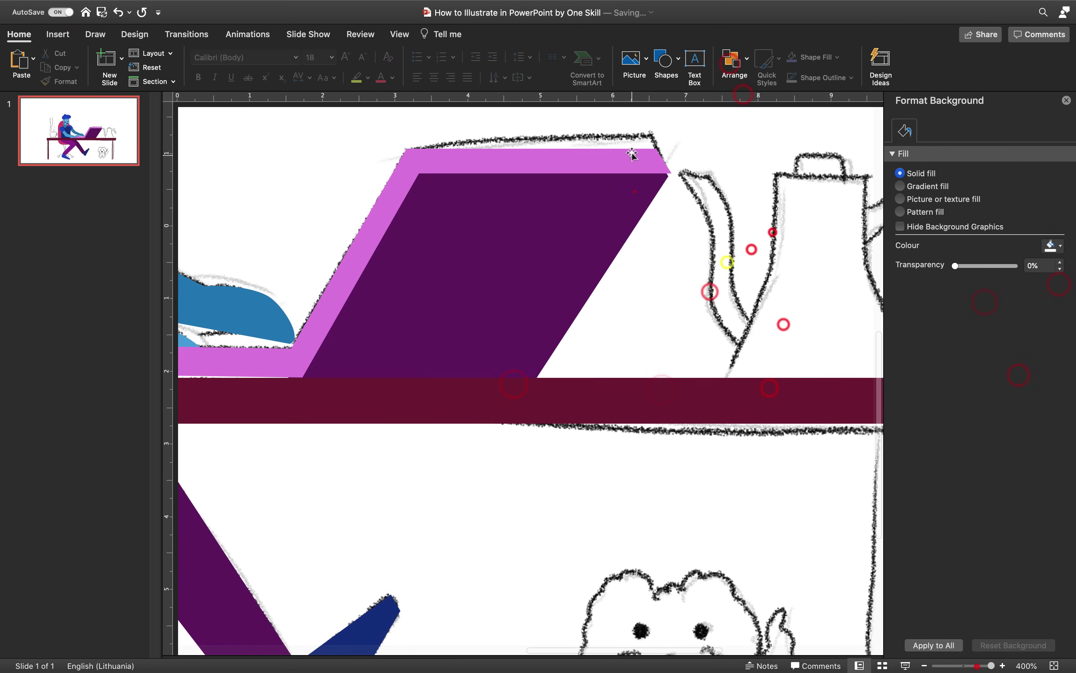
right_click(634, 192)
Add a tilted magenta oval as the logo in the middle of the laptop lid.
drag(575, 175, 601, 215)
mouse_move(578, 196)
mouse_down()
mouse_move(546, 319)
mouse_move(570, 288)
mouse_up()
shift+click(521, 280)
click(748, 59)
click(771, 149)
Draw a thin freeform accent along the lower and outer edges of the laptop lid and colour it purple.
click(58, 34)
click(285, 60)
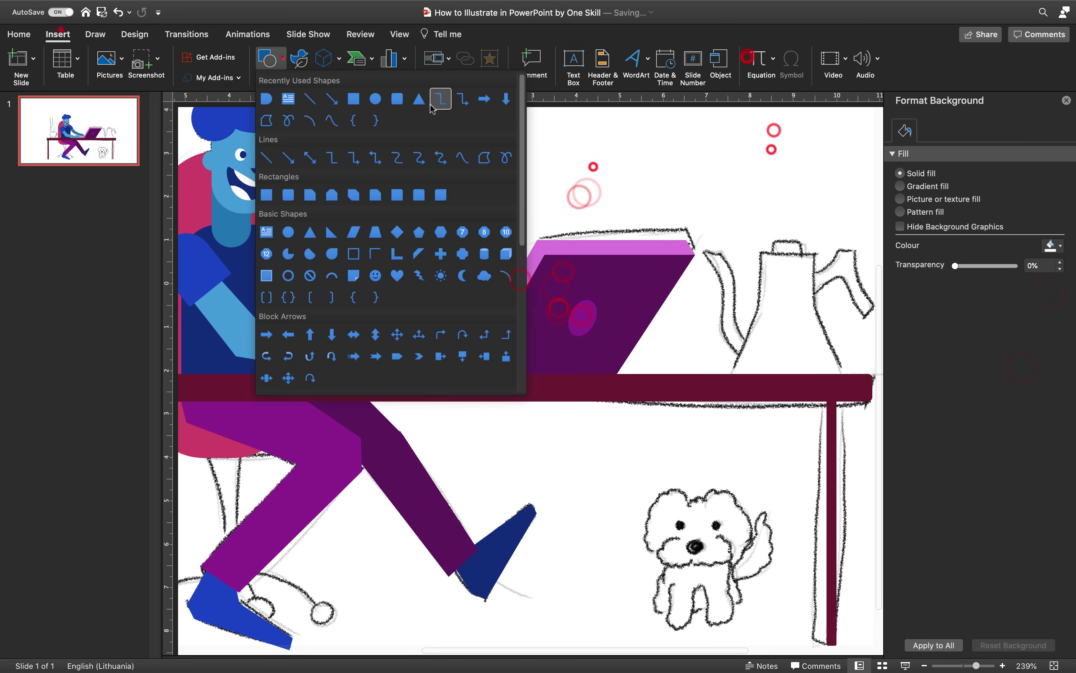
click(485, 158)
click(1059, 351)
click(1021, 428)
click(646, 303)
click(901, 357)
click(728, 154)
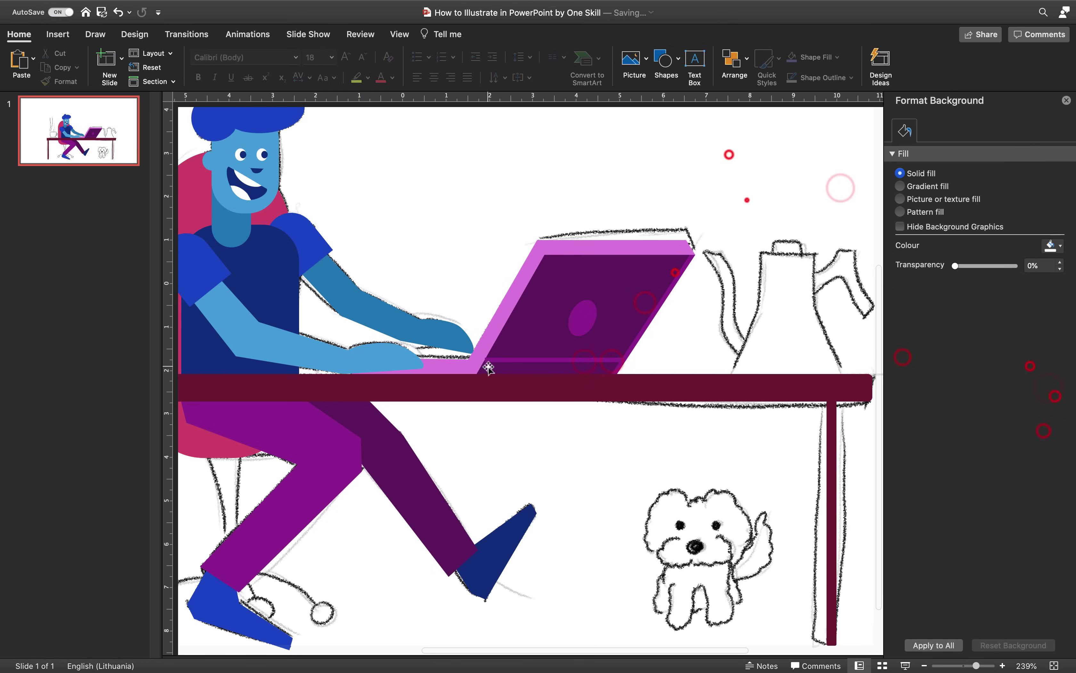
Draw a thin horizontal rectangle, adjust its transparency and set its fill colour.
scroll(488, 369, down, 5)
scroll(374, 396, up, 6)
click(50, 28)
click(283, 60)
click(349, 99)
drag(440, 403, 543, 412)
click(986, 301)
click(1061, 285)
click(1063, 363)
click(387, 329)
Insert another narrow rectangle from the recently used shapes.
click(53, 33)
click(281, 61)
click(349, 103)
mouse_move(247, 234)
mouse_down()
mouse_move(361, 347)
mouse_move(304, 234)
mouse_up()
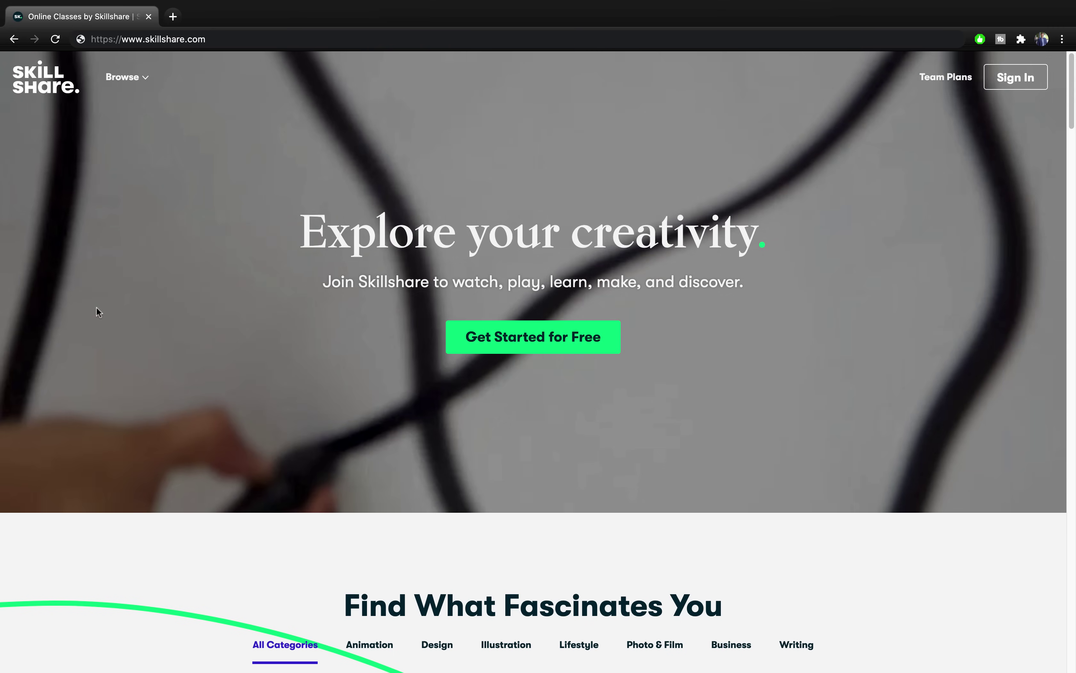
On the Skillshare home page in the browser, look through the Animation, Design and Illustration class categories.
scroll(96, 308, down, 5)
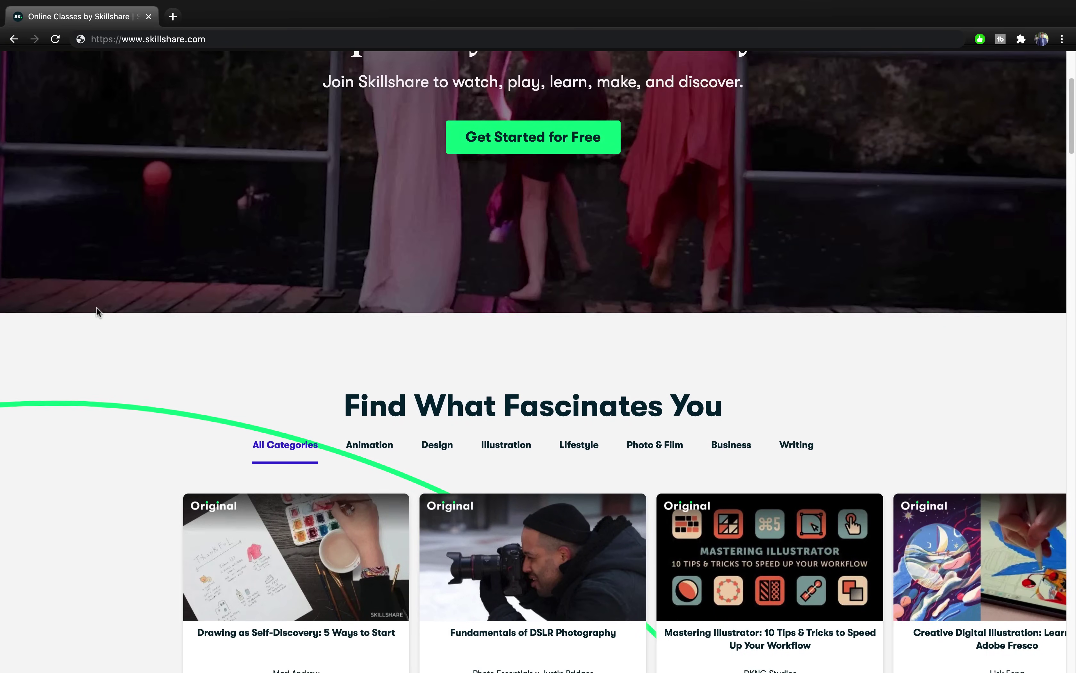
scroll(96, 308, down, 4)
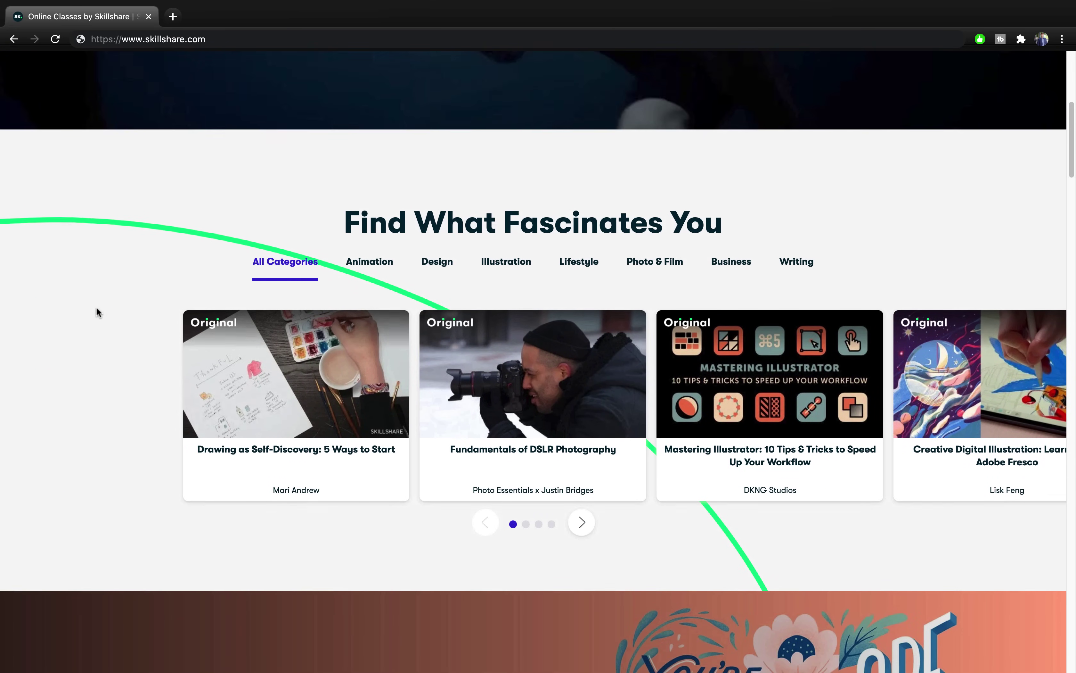
scroll(97, 307, down, 3)
scroll(96, 307, up, 1)
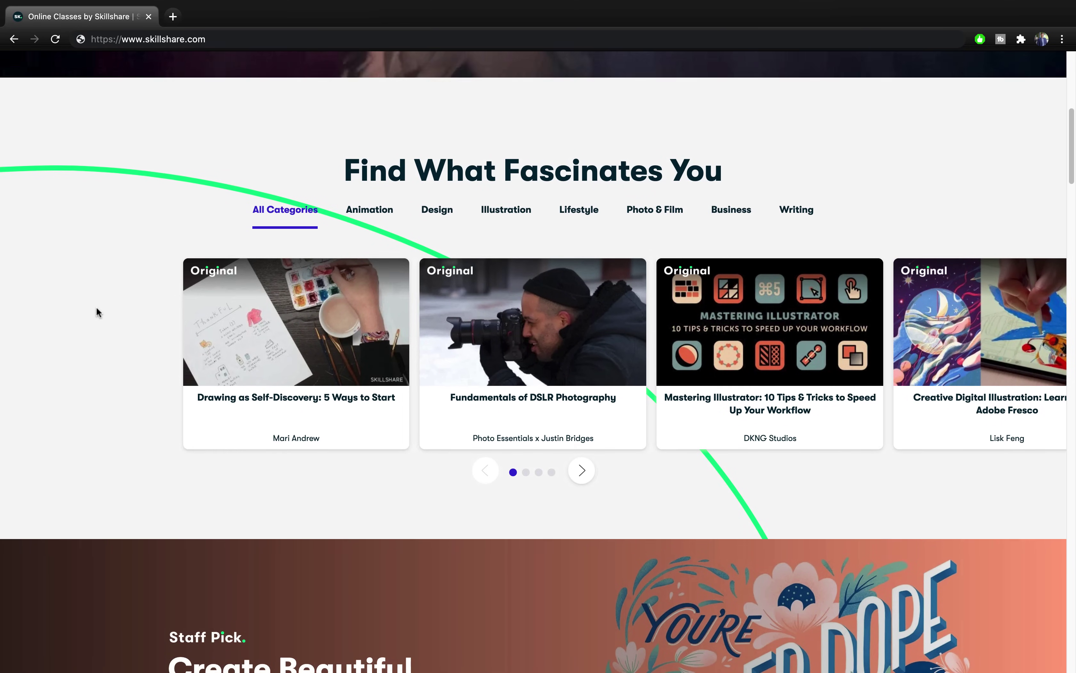
click(369, 244)
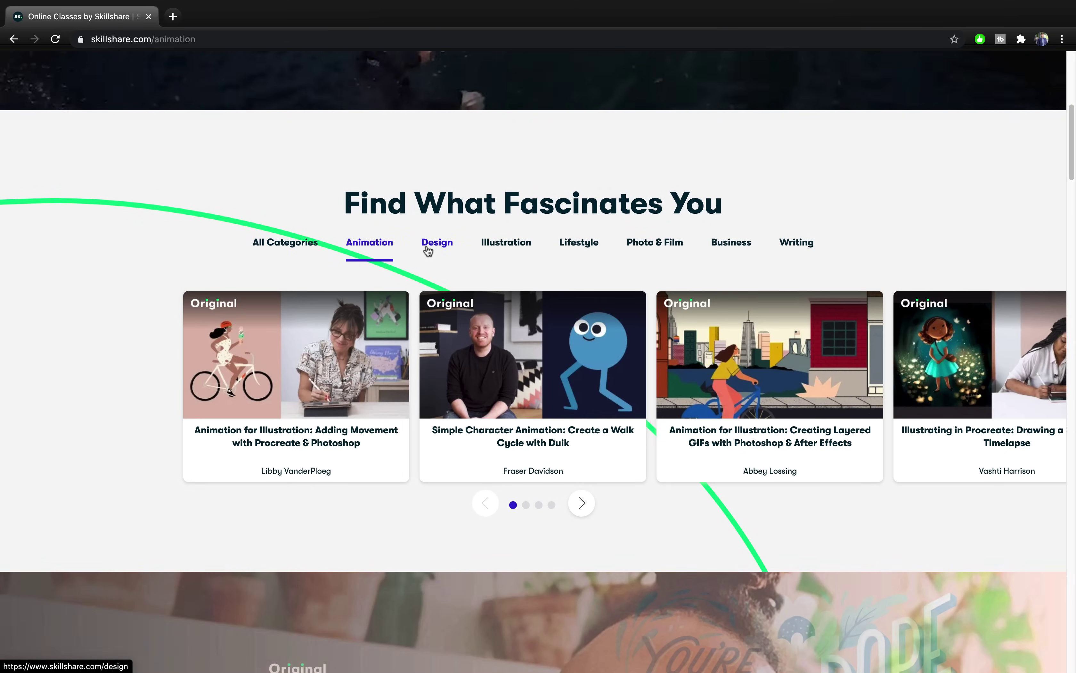
click(428, 251)
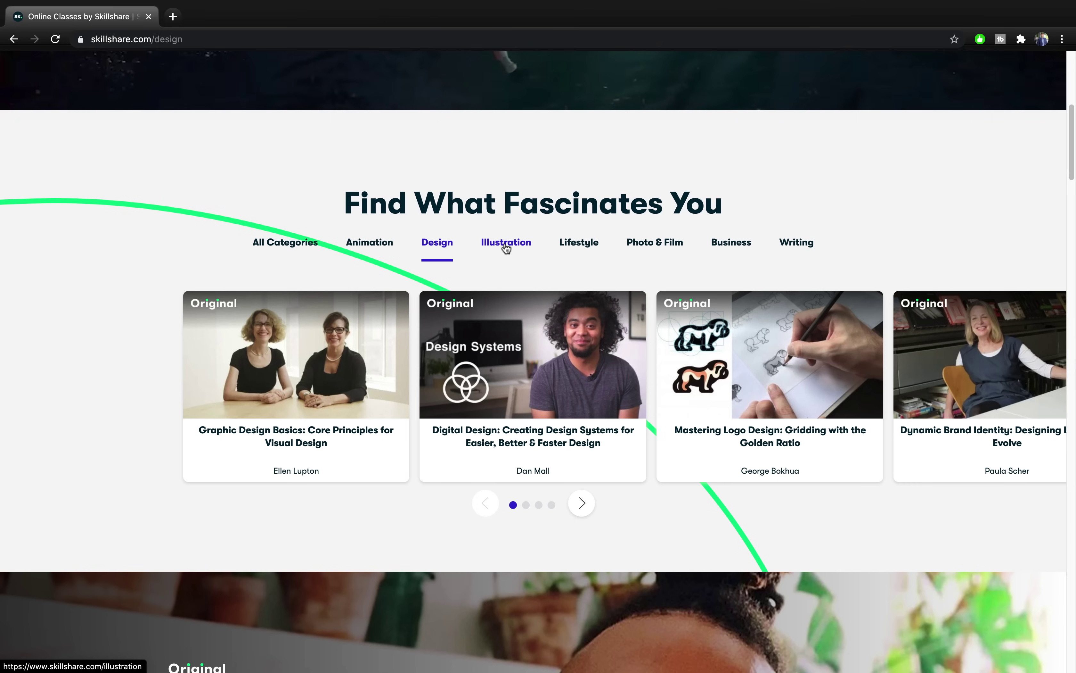
click(506, 246)
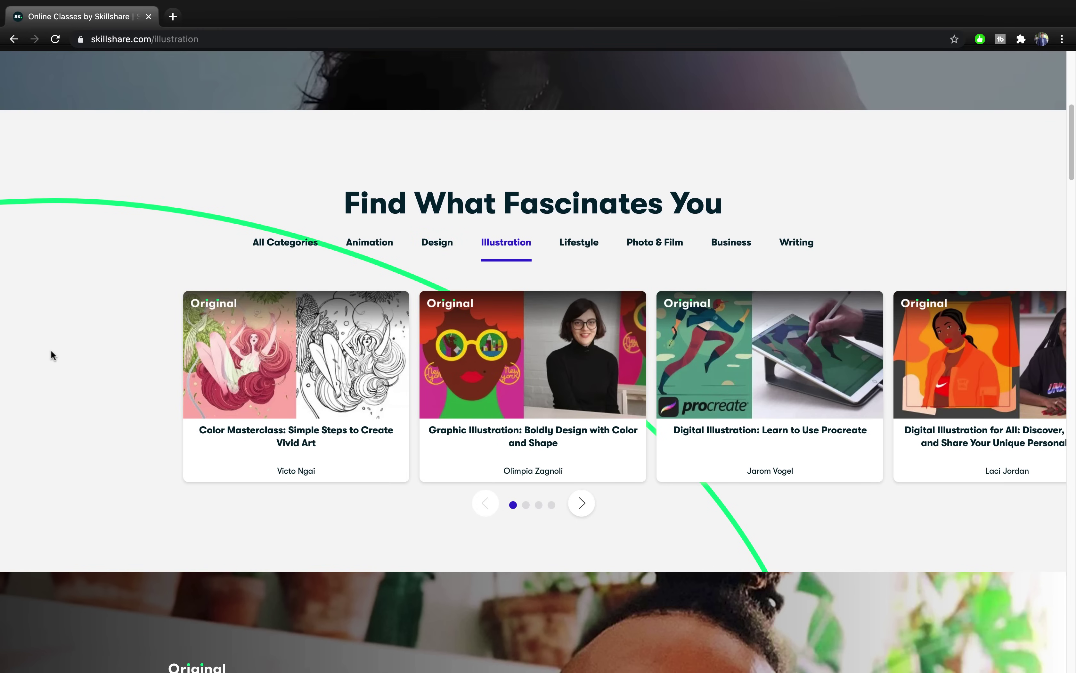
Examine the rest of the Illustration page, from the featured classes through the membership and class sections.
scroll(51, 350, down, 5)
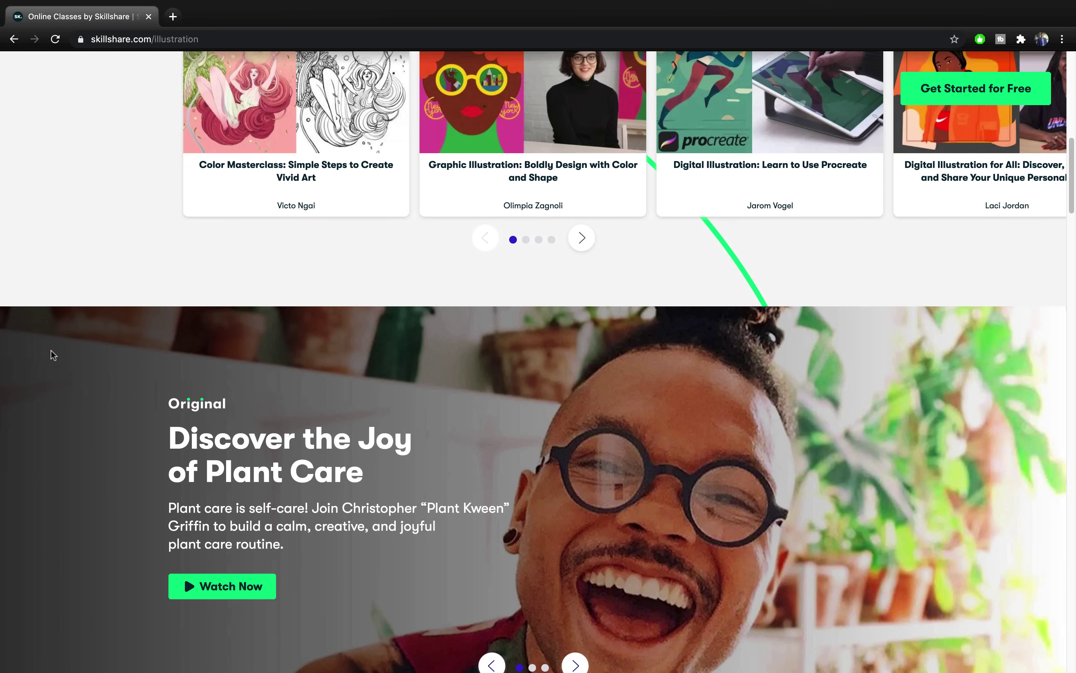
scroll(50, 350, down, 5)
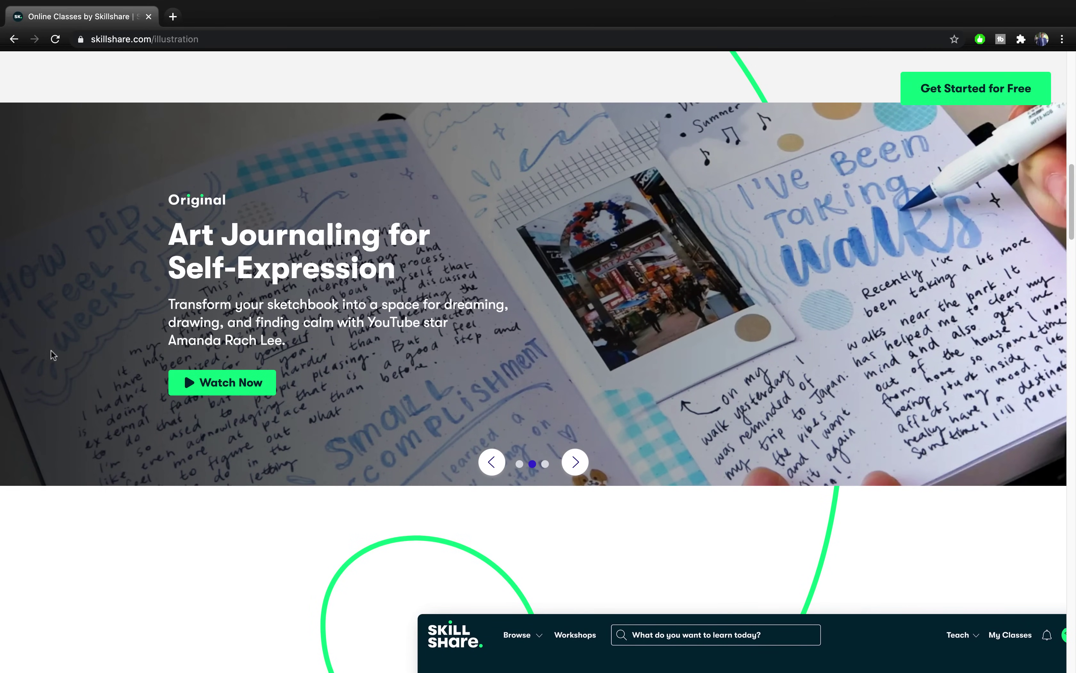
scroll(51, 351, down, 4)
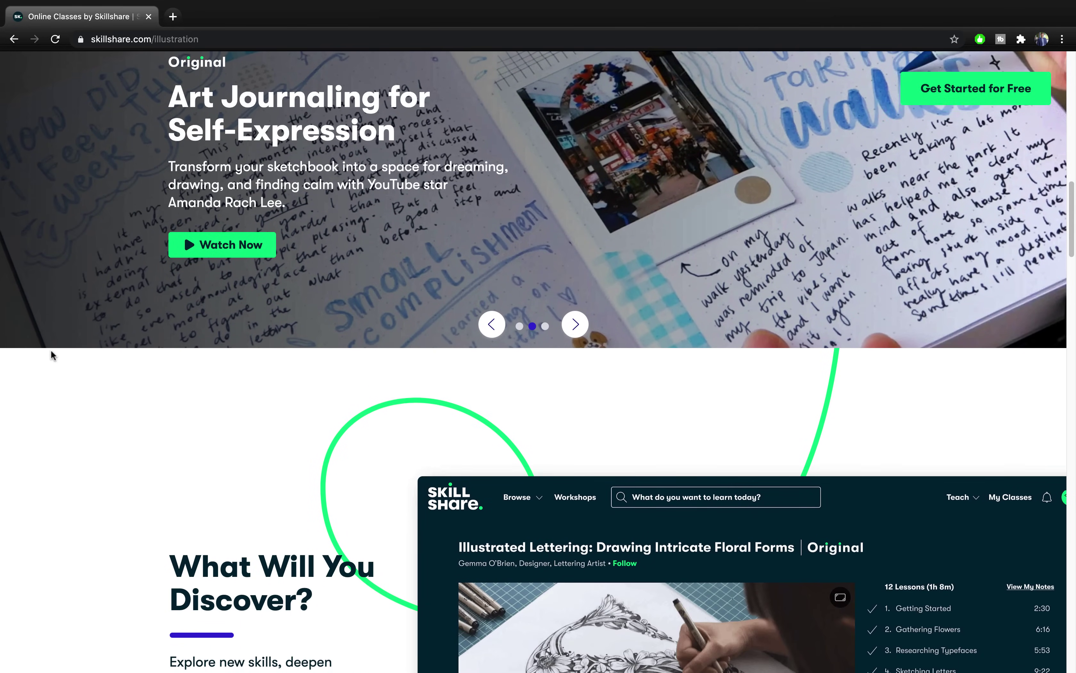
scroll(51, 352, down, 6)
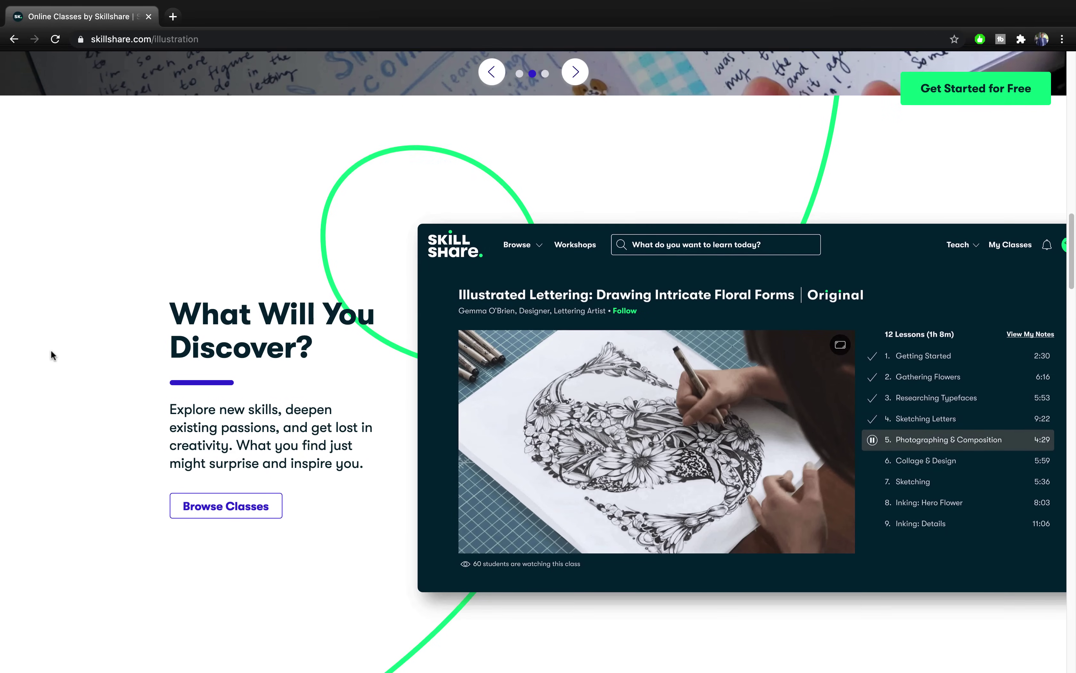
scroll(50, 350, down, 8)
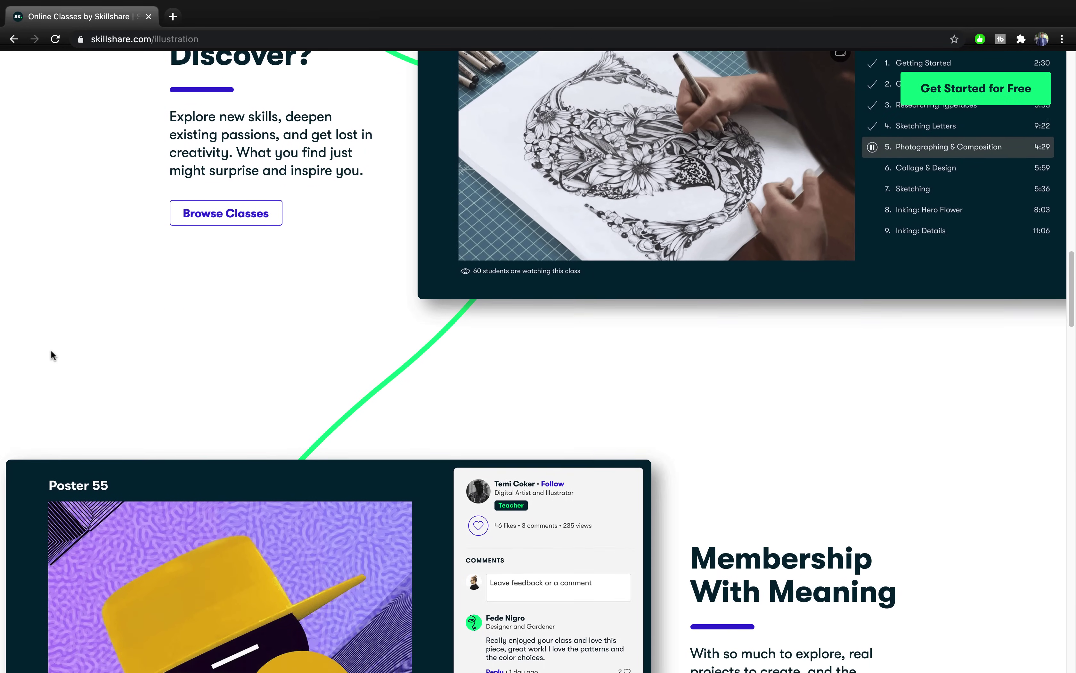
scroll(50, 352, down, 8)
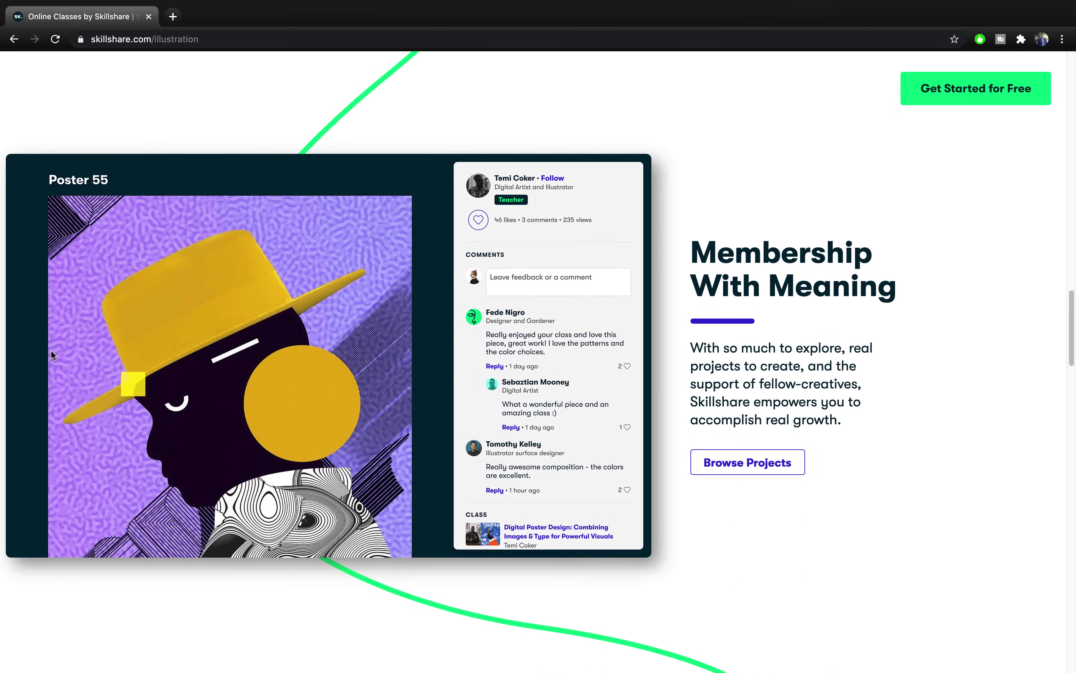
scroll(51, 351, down, 7)
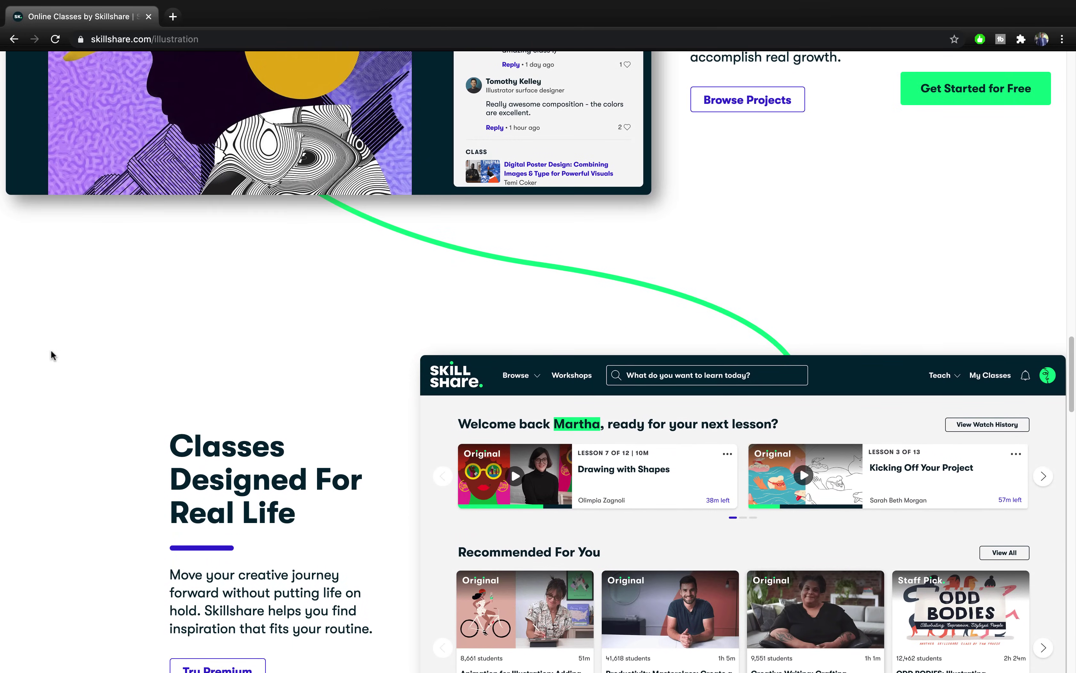
scroll(51, 352, down, 10)
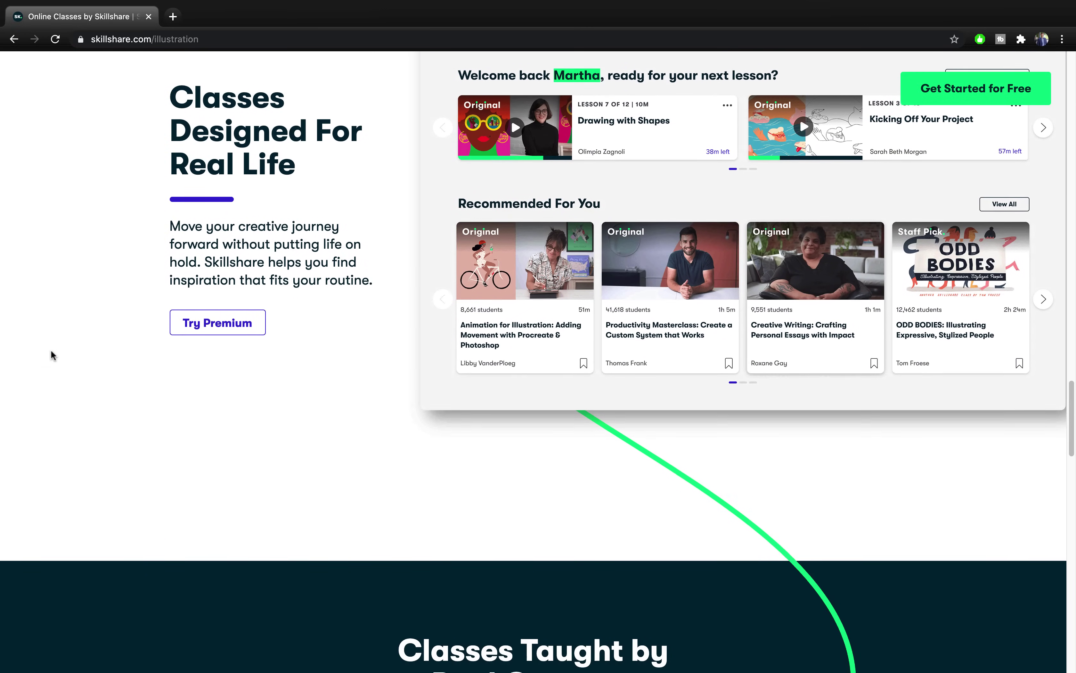
scroll(50, 351, down, 4)
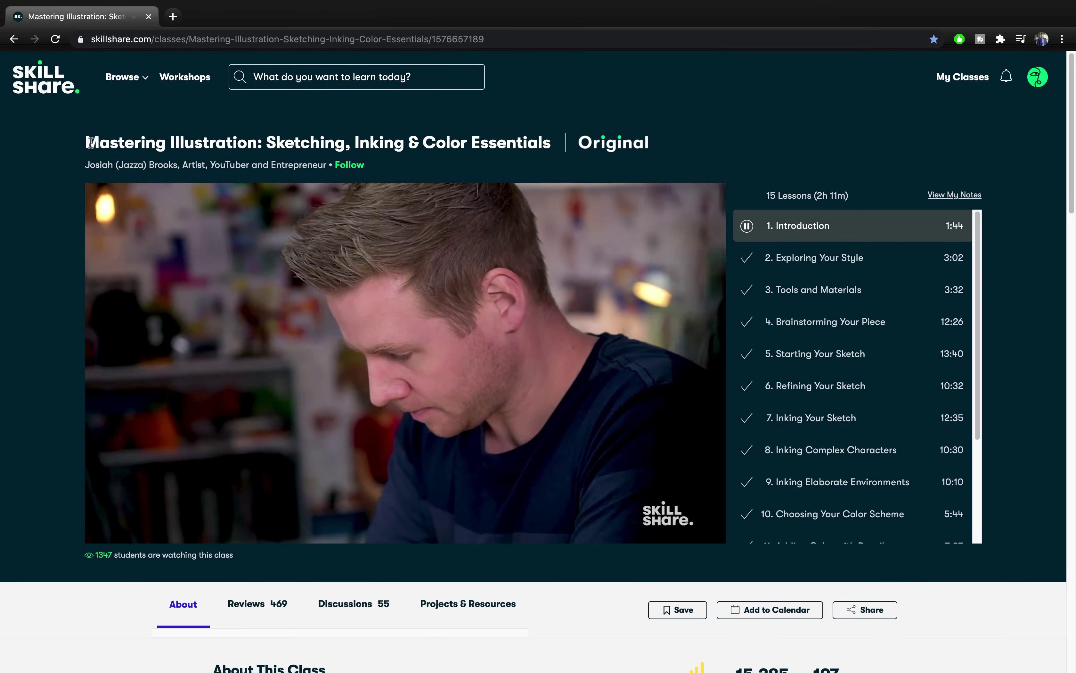
Highlight the class title "Mastering Illustration: Sketching, Inking & Color Essentials" and look through its lesson list.
drag(85, 142, 554, 146)
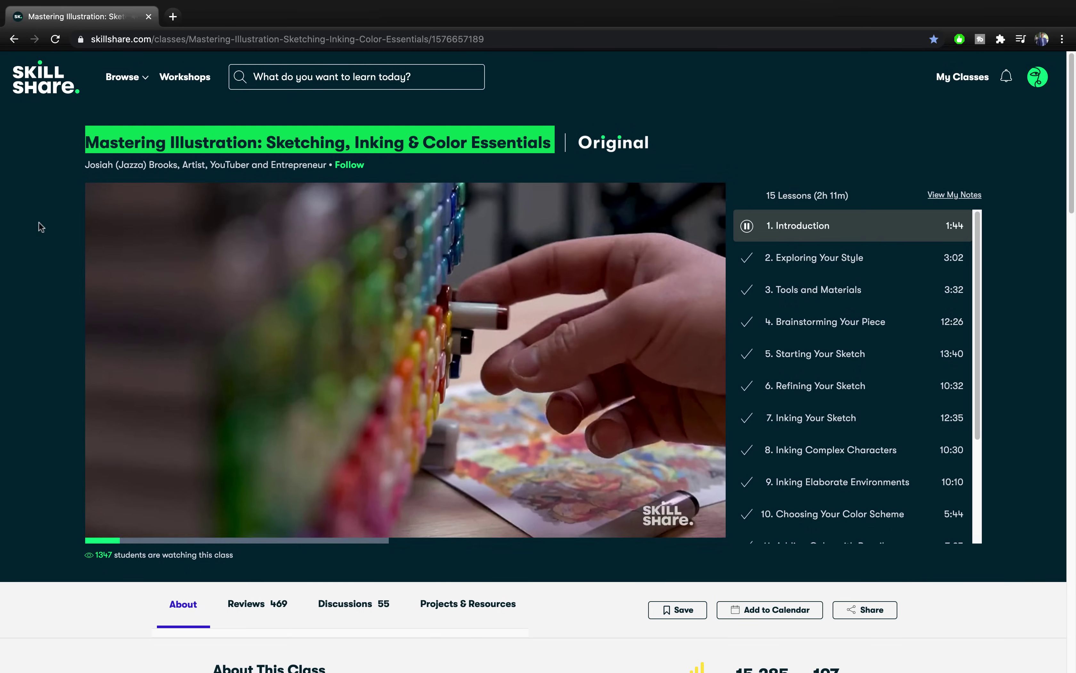
click(42, 227)
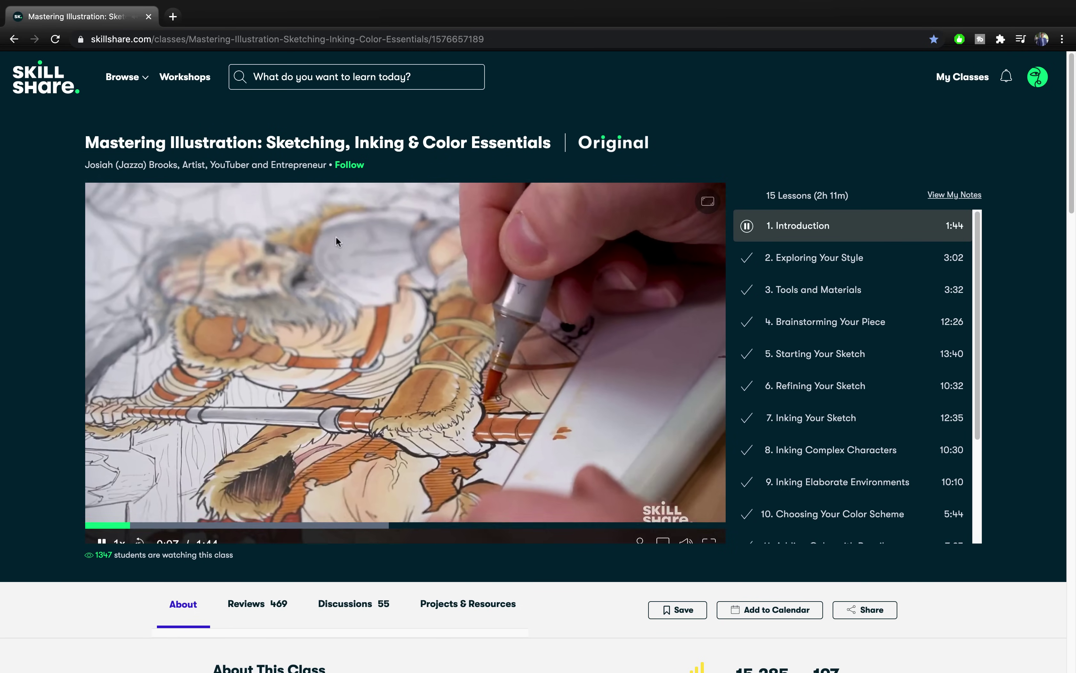
scroll(819, 347, down, 5)
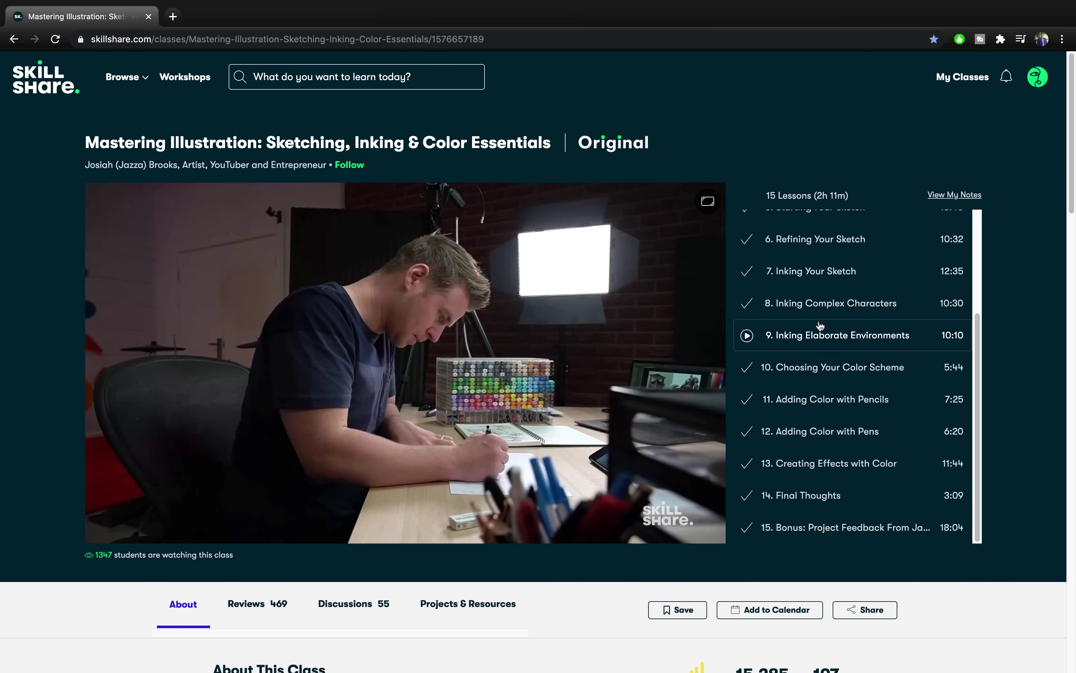
scroll(809, 331, up, 5)
View the class's Introduction video in full screen, skipping ahead through it in stages, and return to the class page.
click(709, 530)
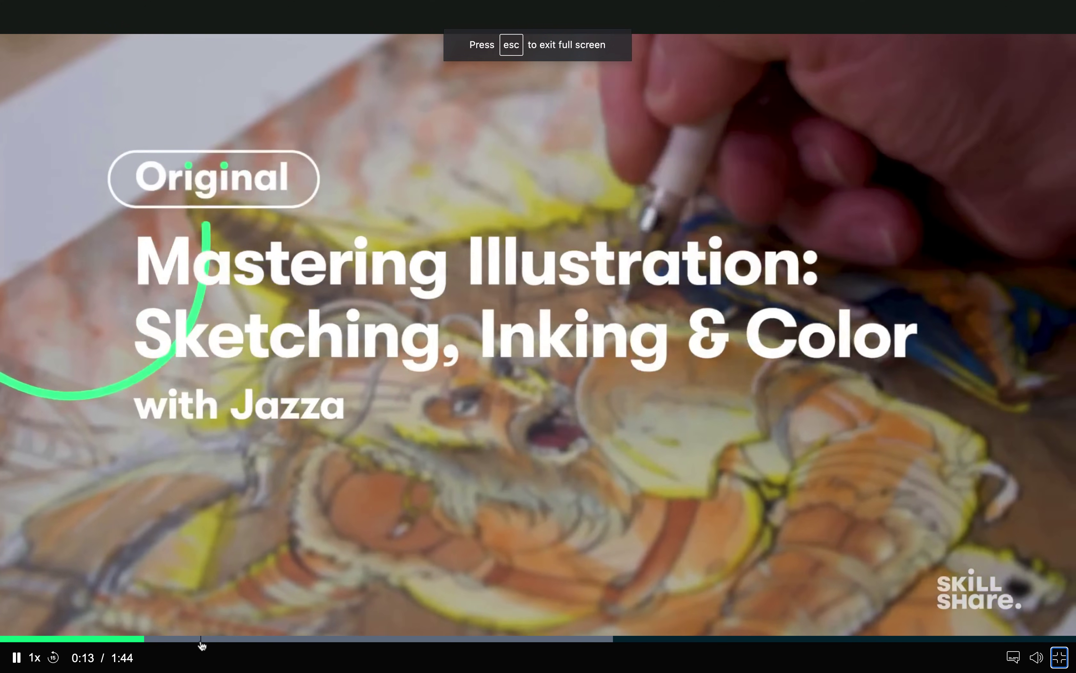
click(201, 639)
click(292, 640)
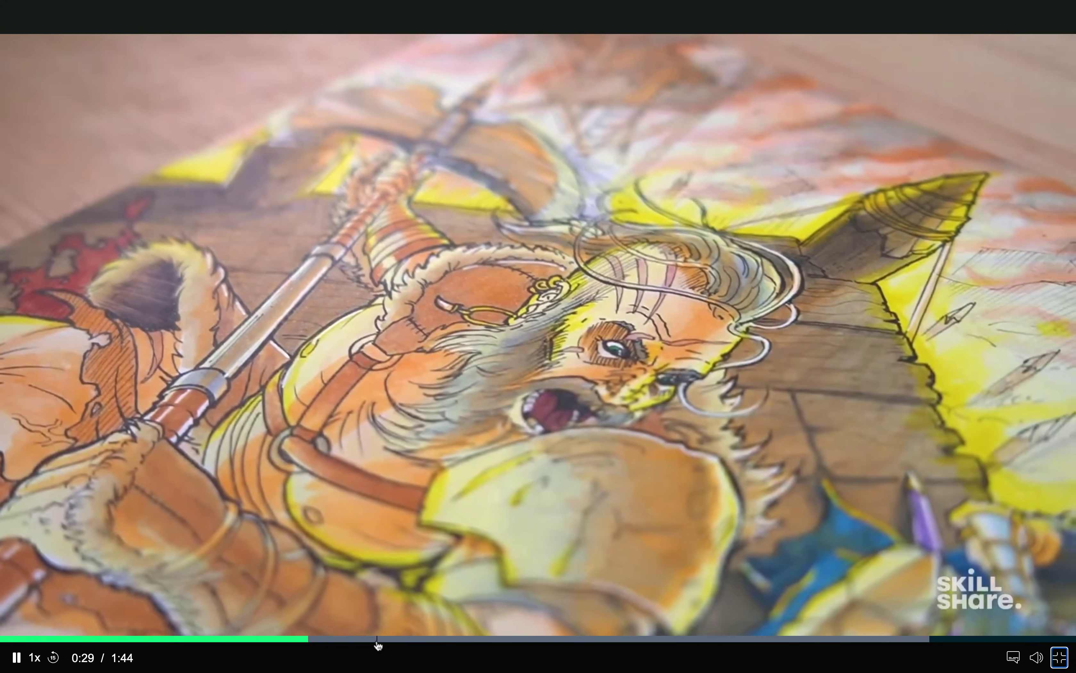
click(377, 639)
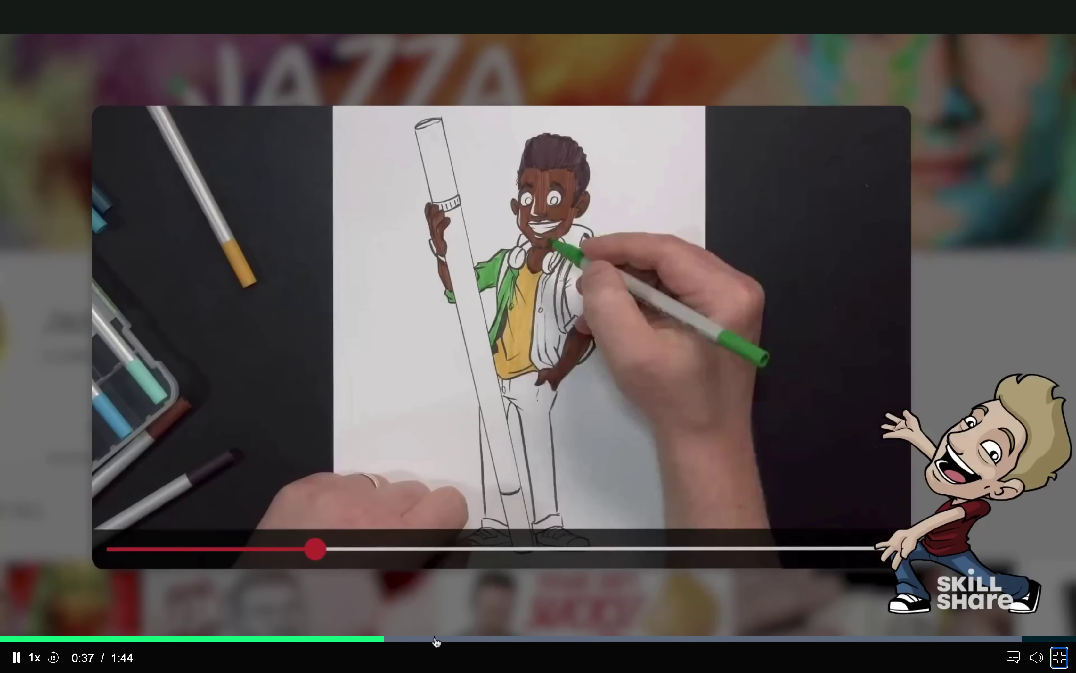
click(481, 640)
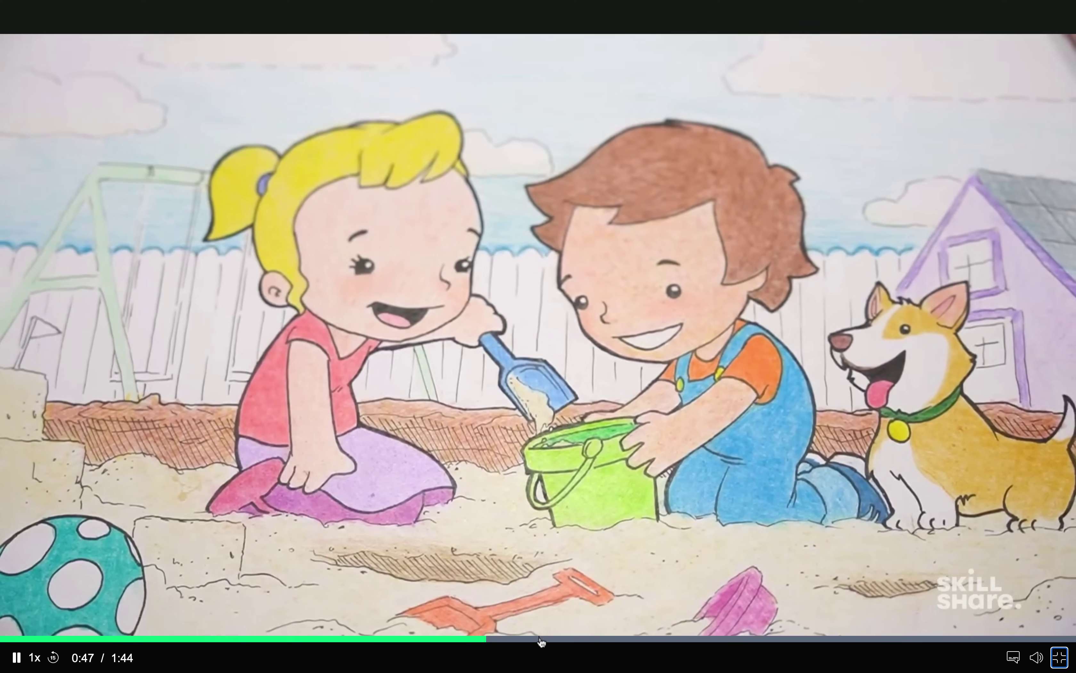
click(570, 640)
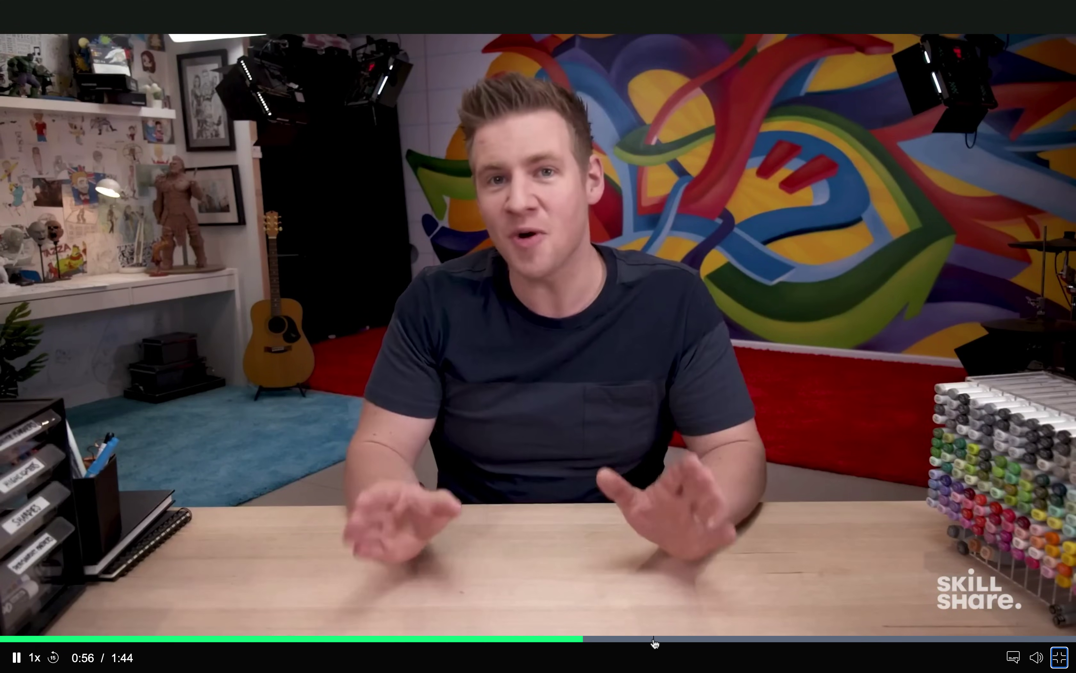
click(654, 639)
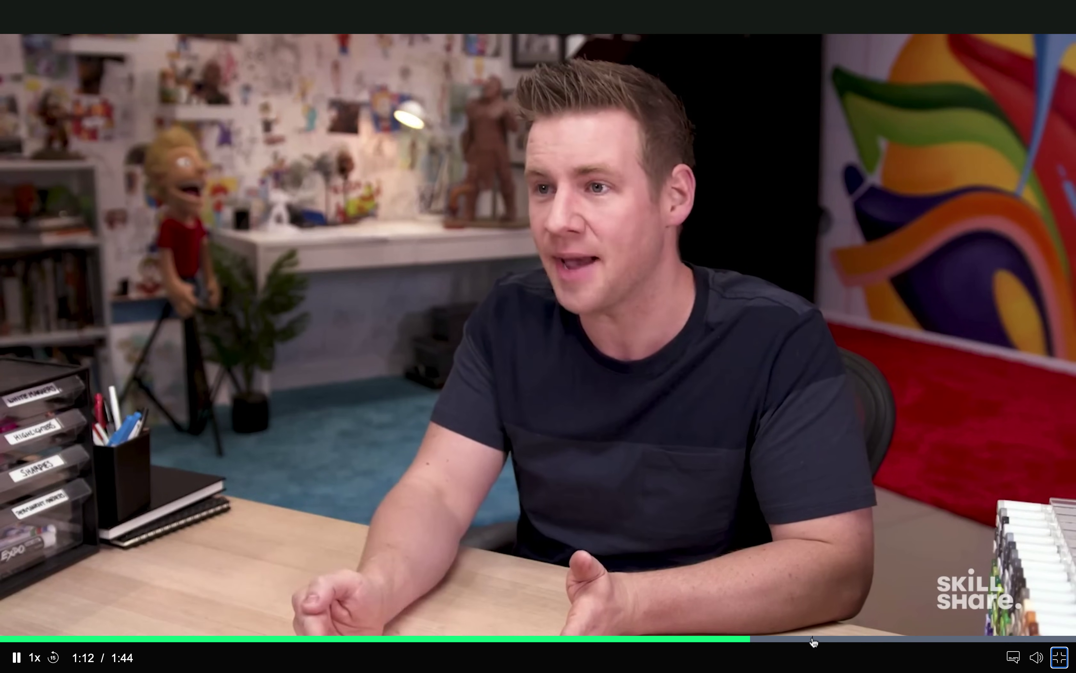
click(816, 639)
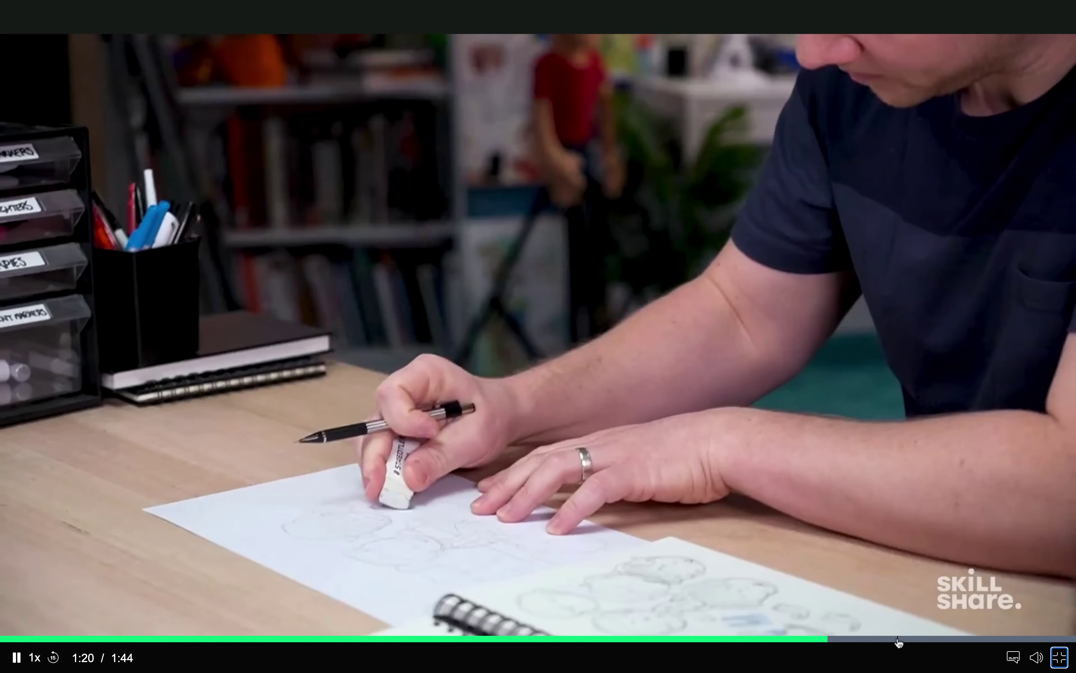
click(899, 639)
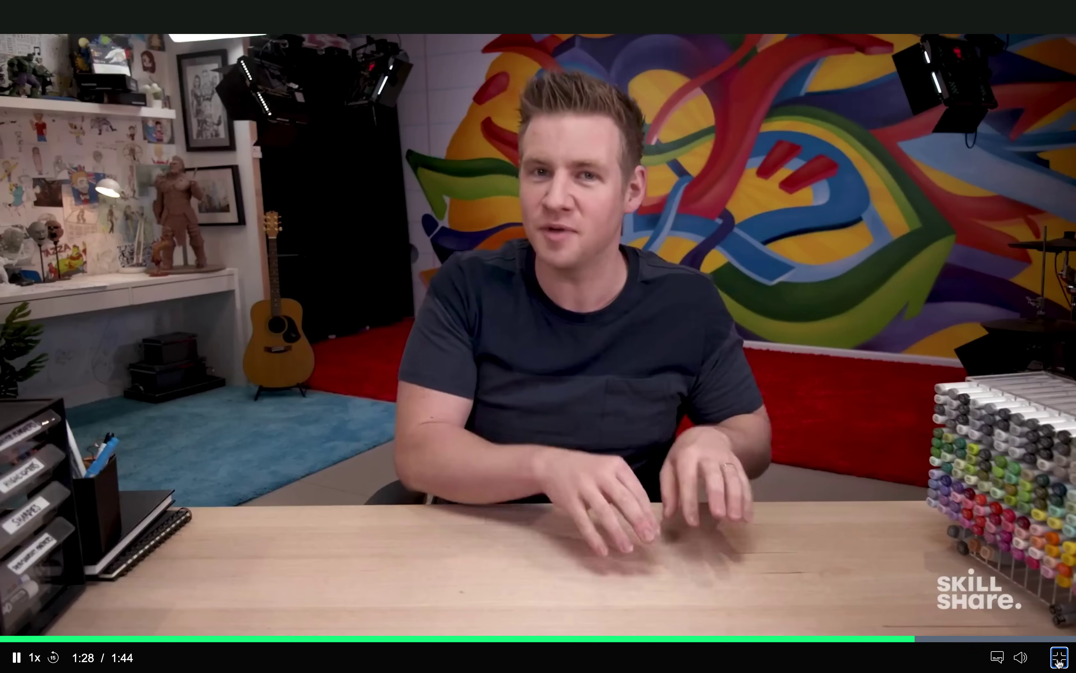
click(1059, 659)
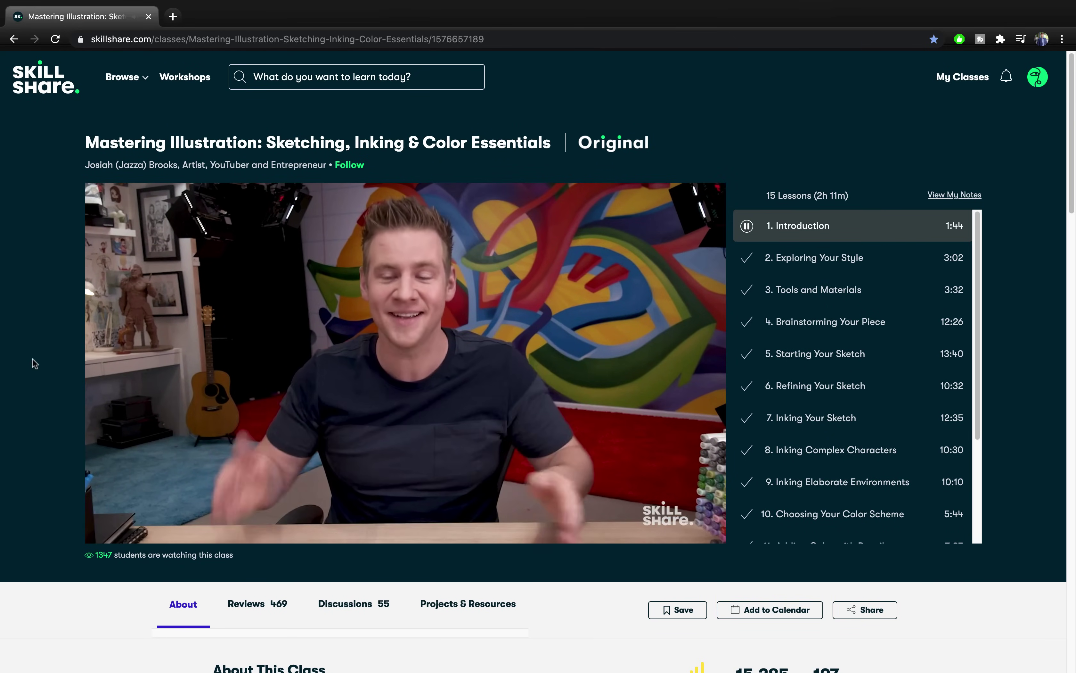
Examine the class description and the student project gallery further down the page.
scroll(34, 363, down, 8)
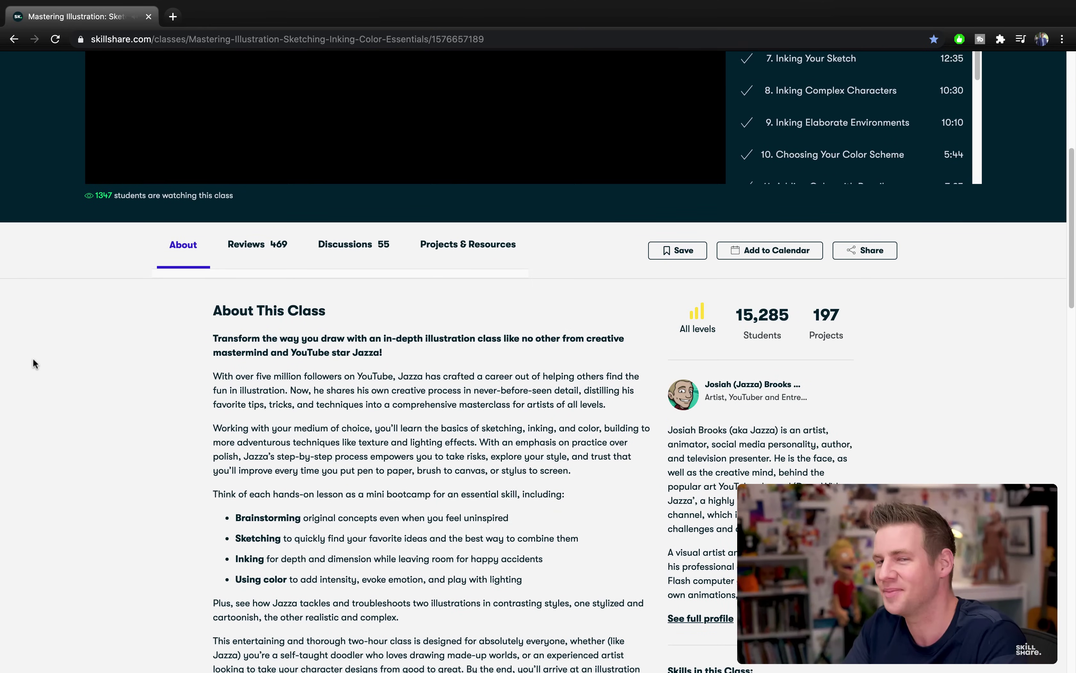
scroll(33, 360, down, 20)
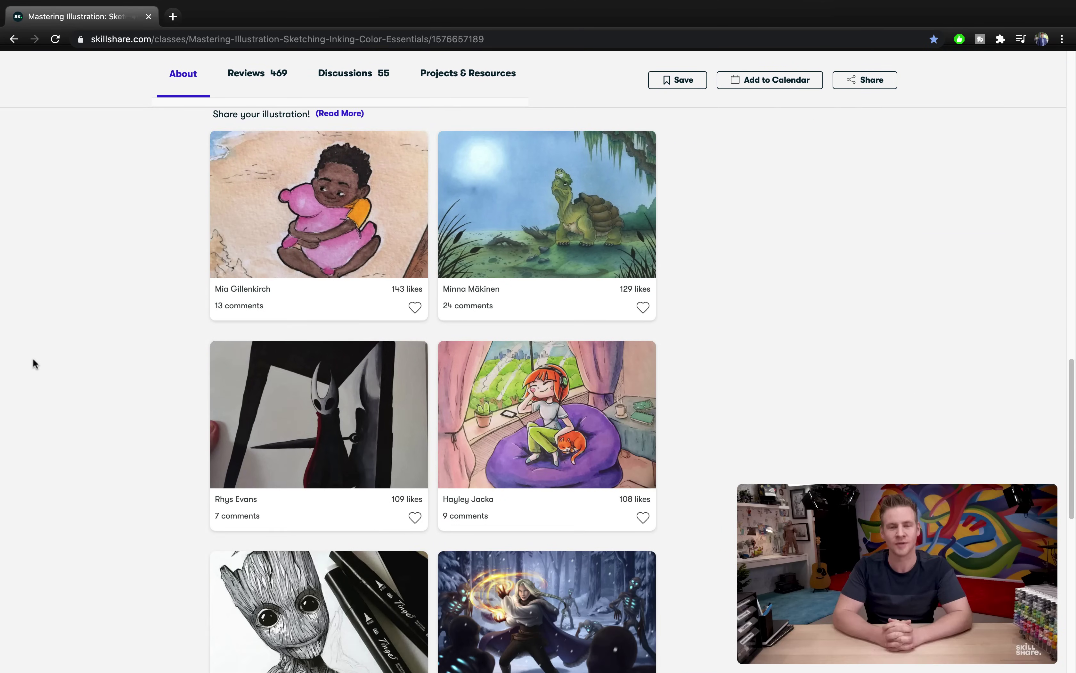
scroll(33, 361, down, 12)
scroll(33, 361, up, 11)
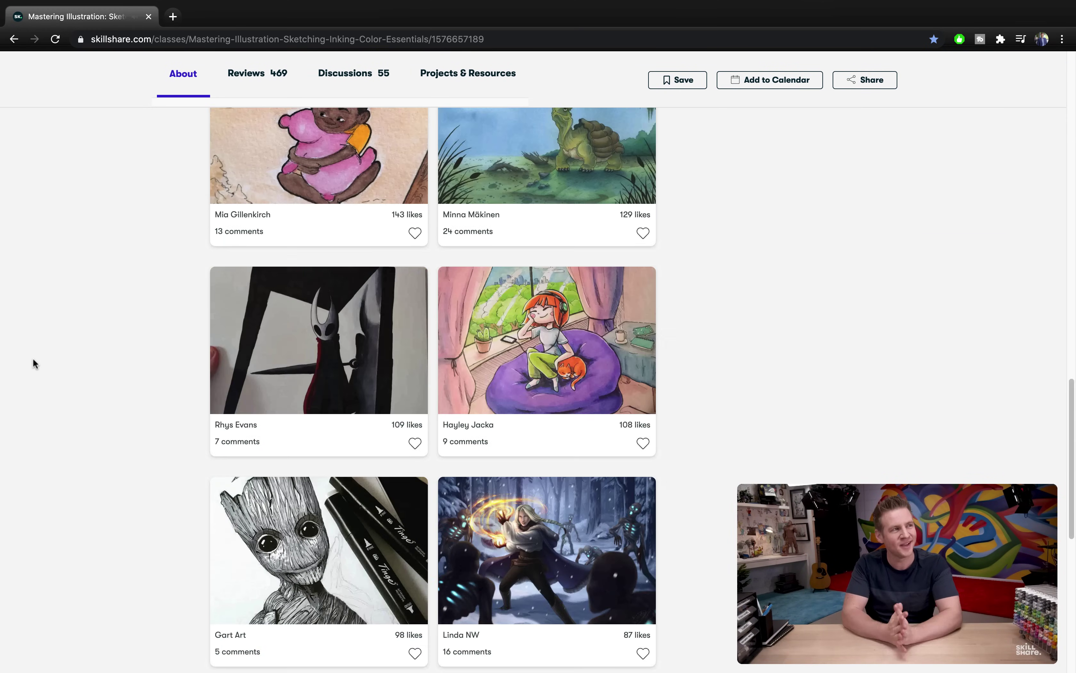
scroll(34, 362, up, 20)
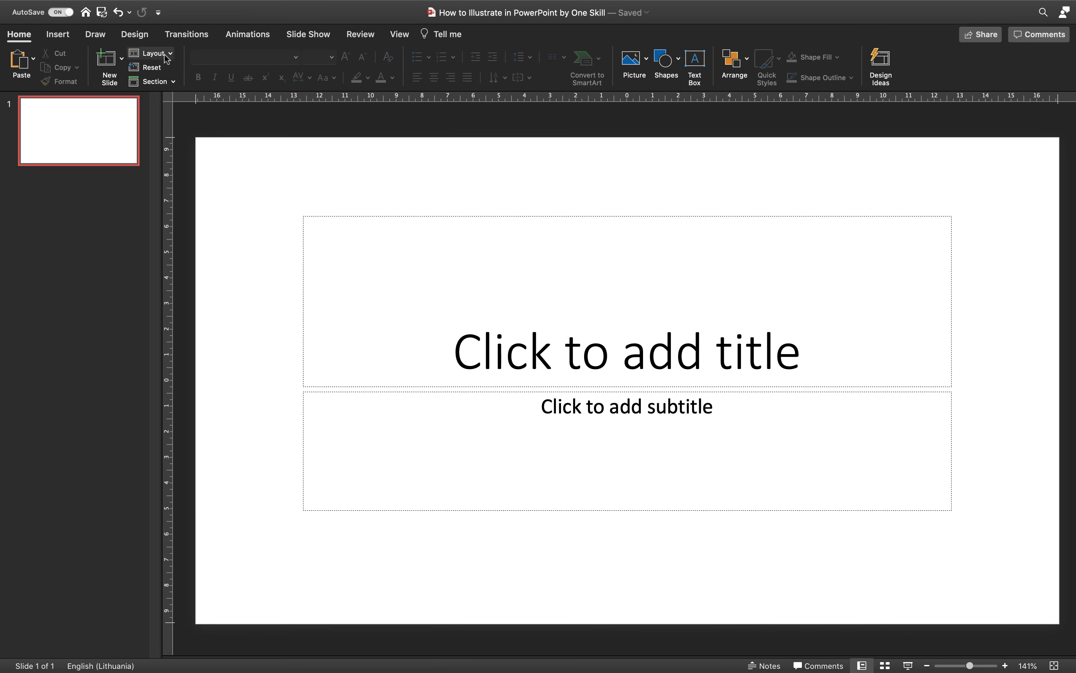
Switch to PowerPoint, apply the Blank layout to the slide and insert the picture Sketch.png from the Downloads folder.
click(165, 54)
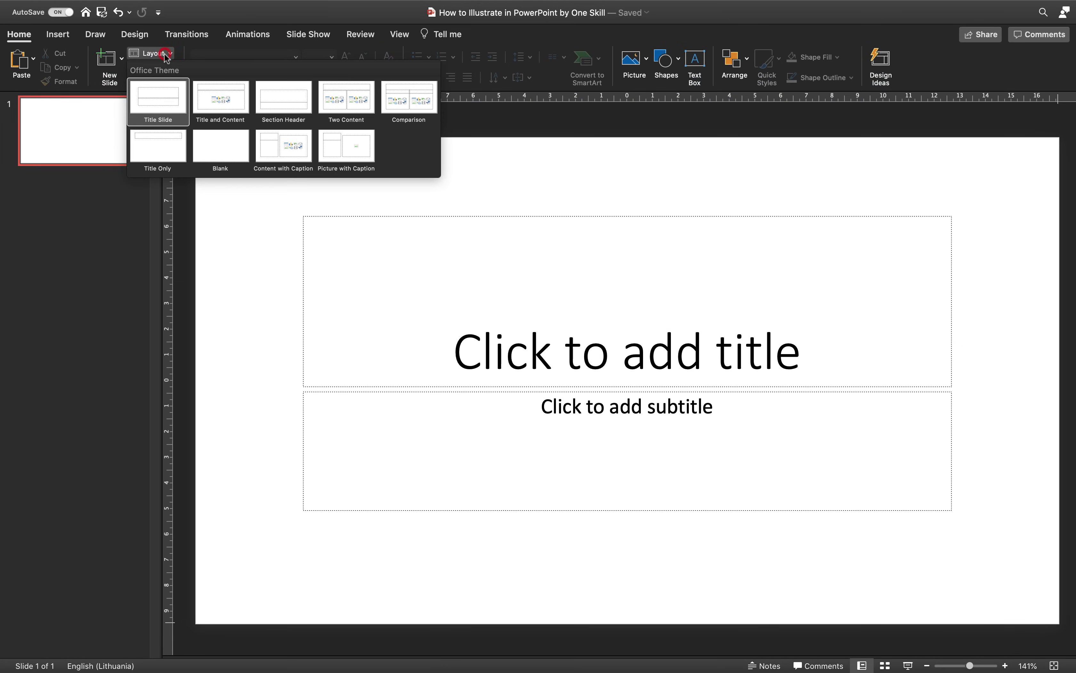
click(223, 154)
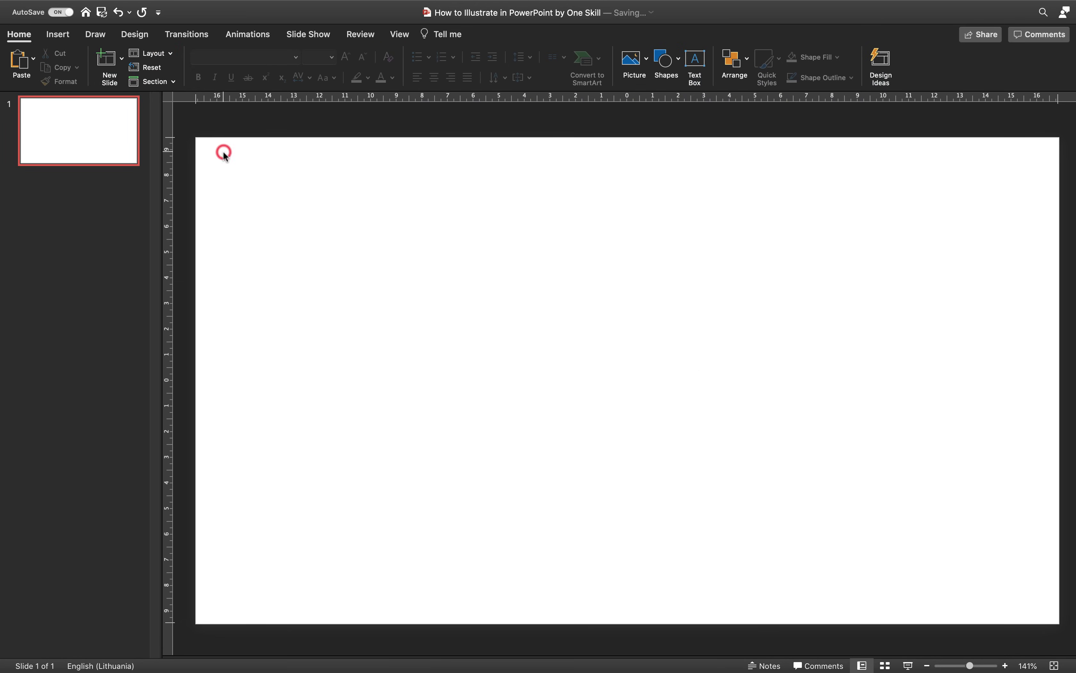
click(58, 35)
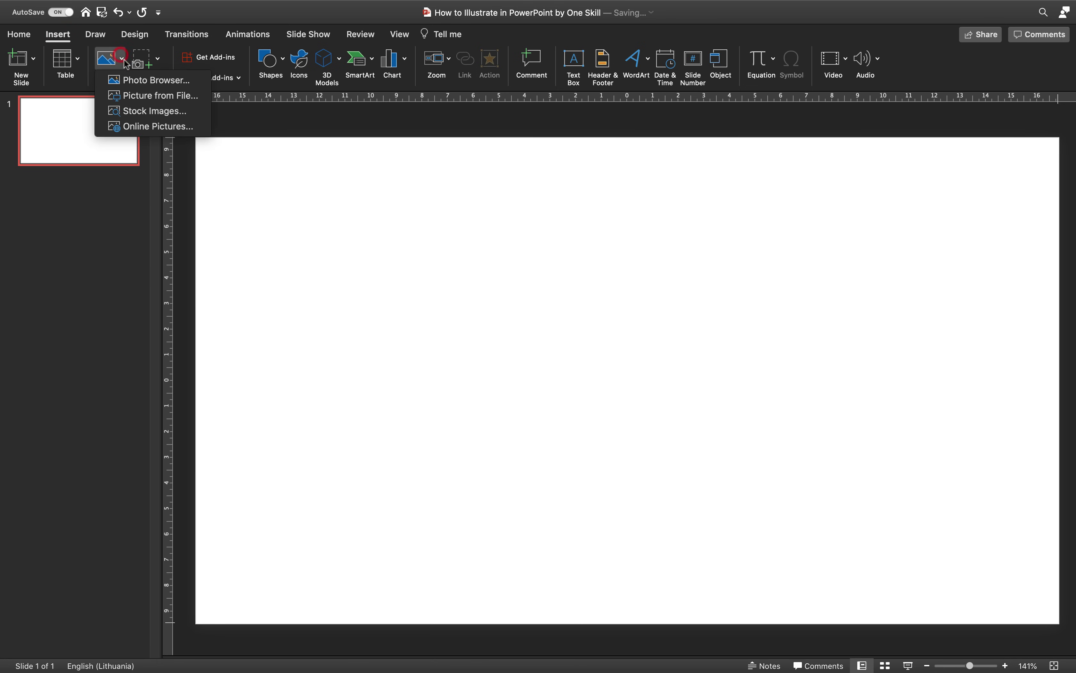
click(144, 99)
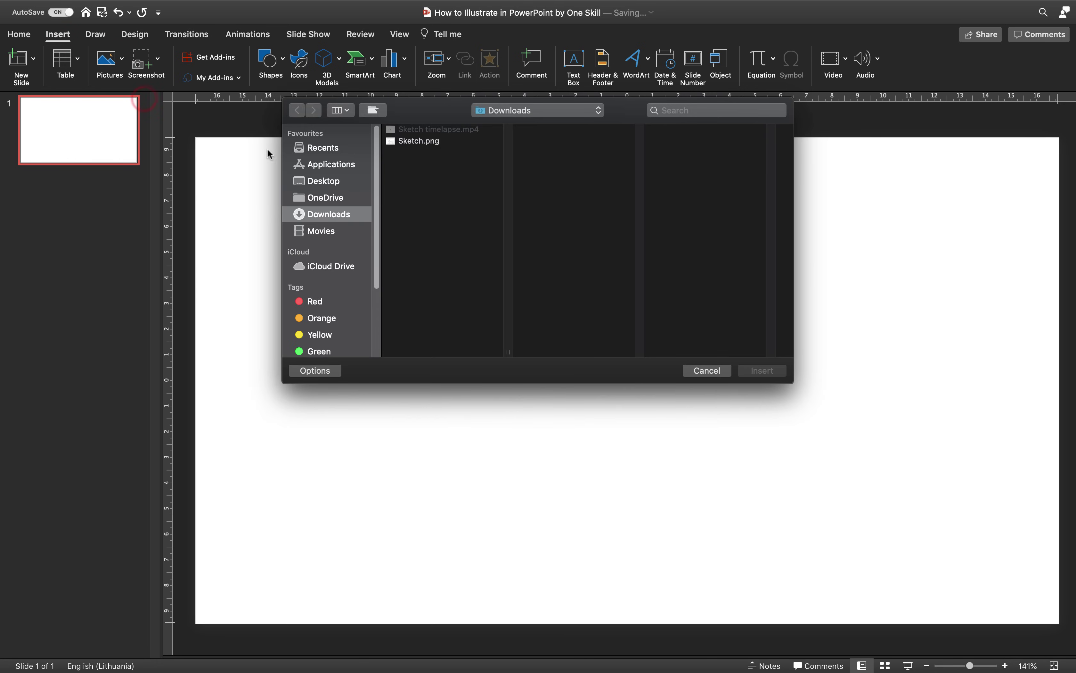
click(430, 142)
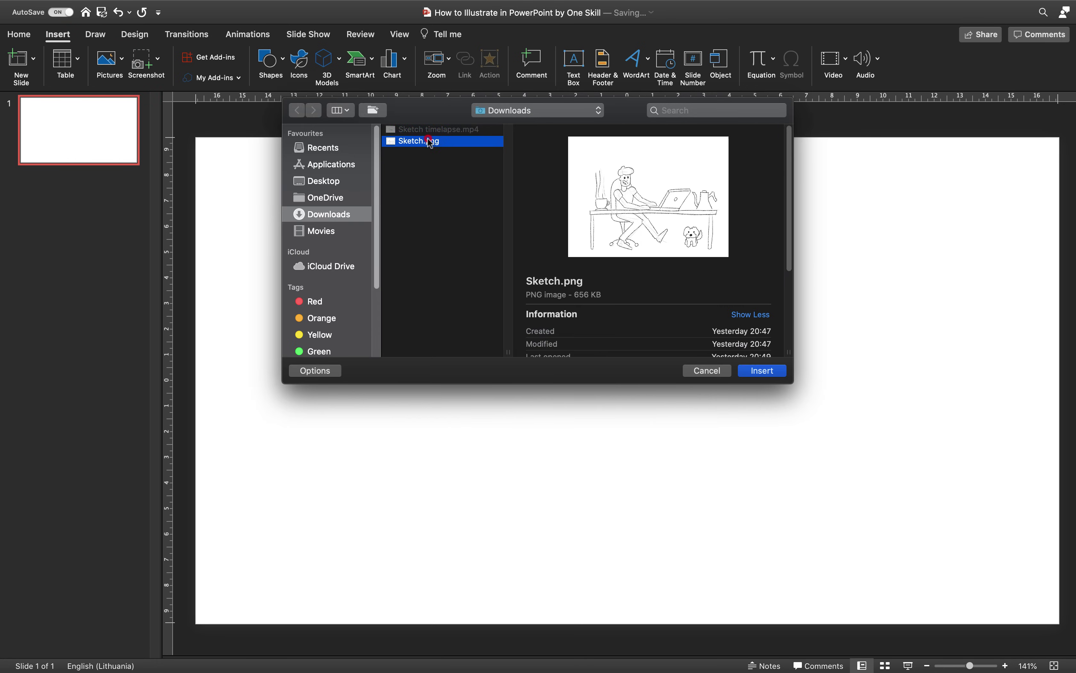
click(751, 371)
click(274, 280)
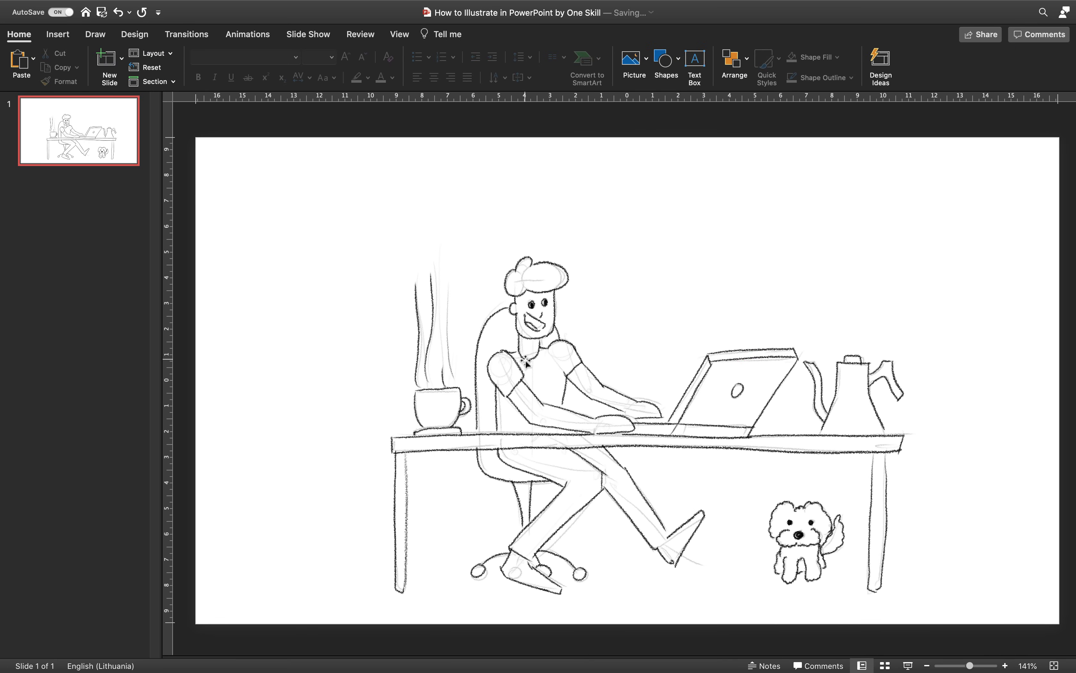
Cut the sketch picture from the slide and paste it onto the Blank layout in the Slide Master.
click(537, 311)
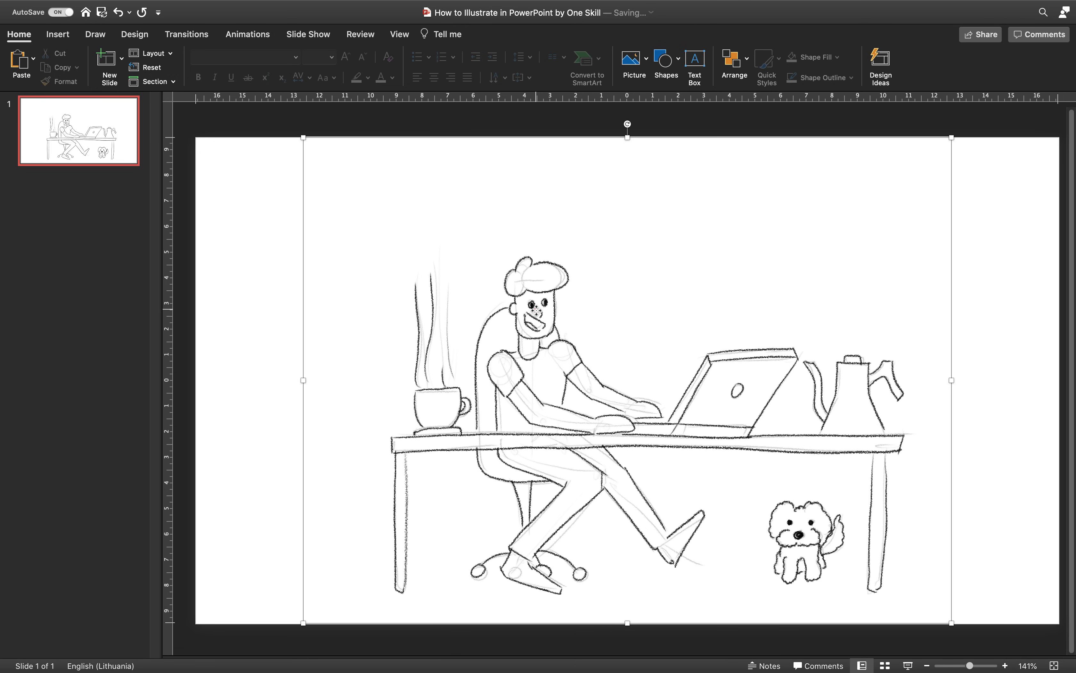
right_click(524, 306)
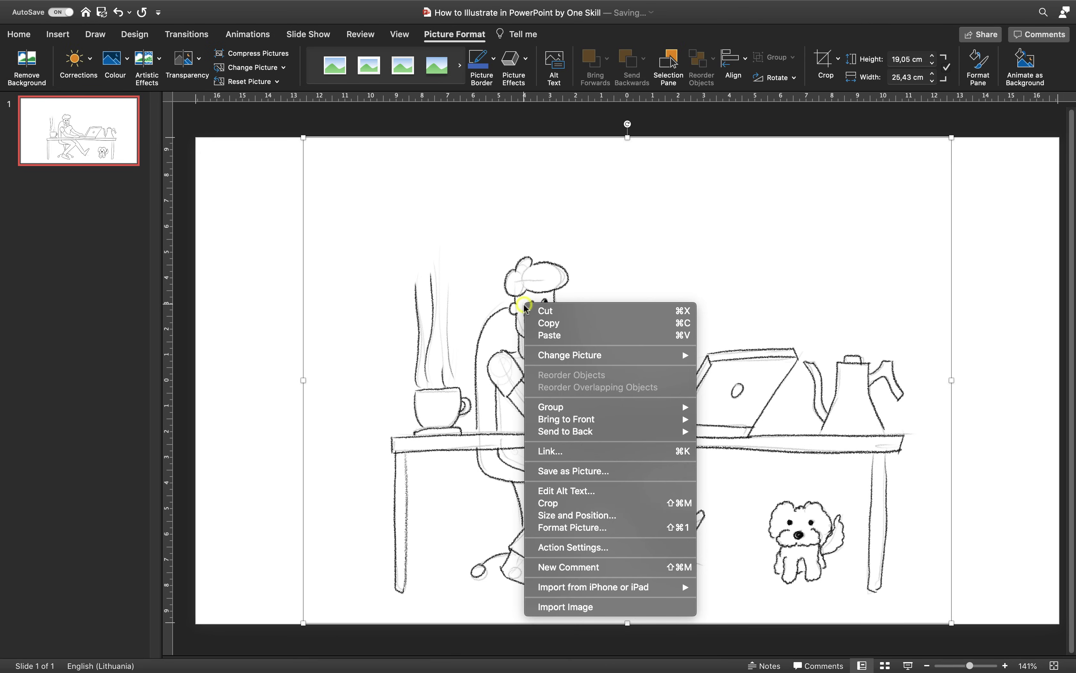
click(548, 310)
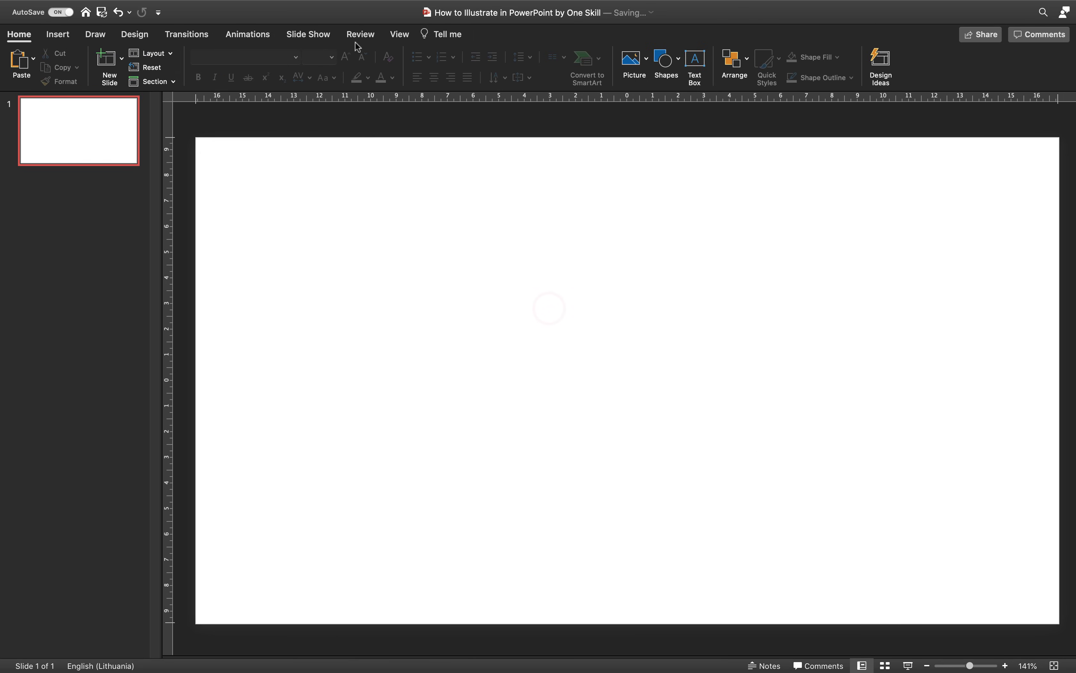
click(401, 34)
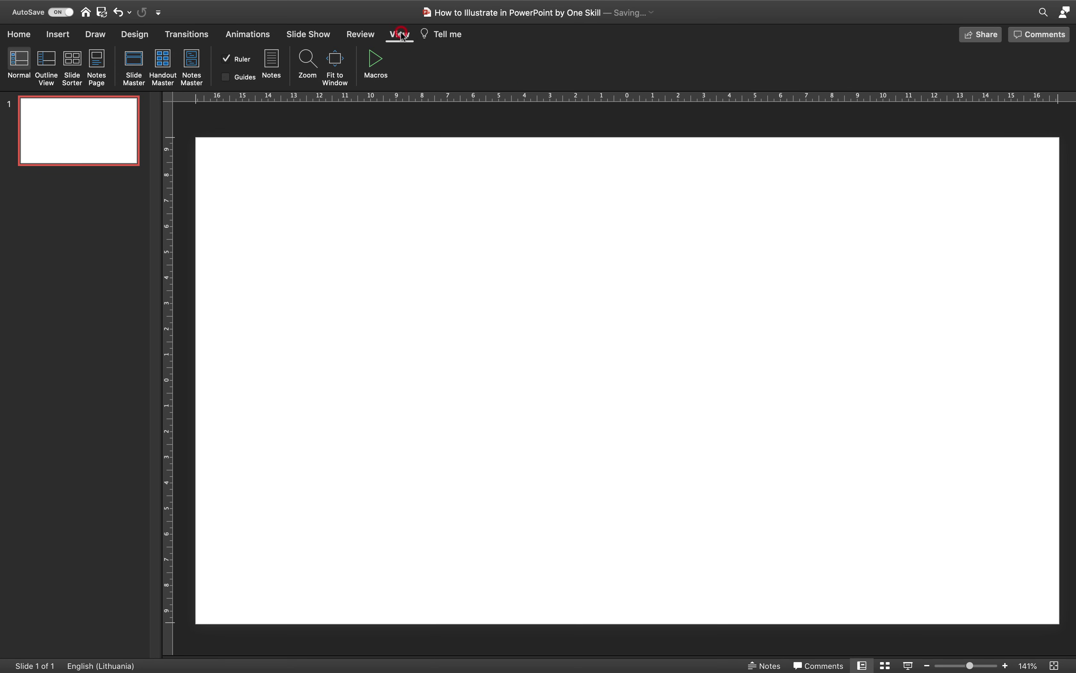
click(134, 62)
scroll(110, 382, down, 1)
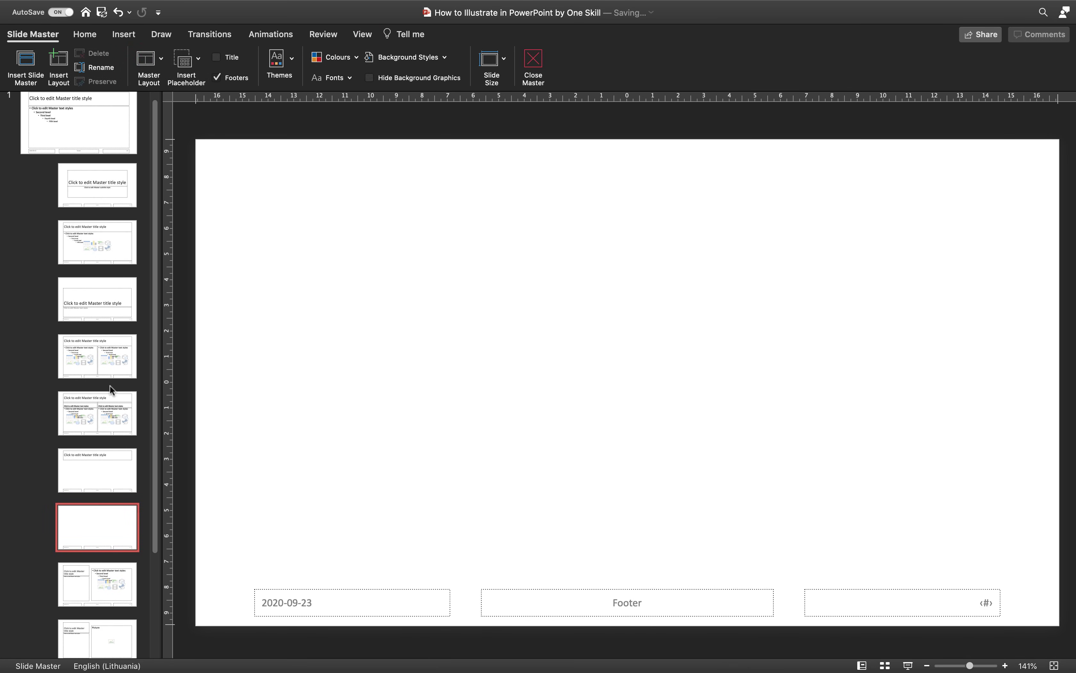
click(116, 478)
click(111, 527)
key(super+v)
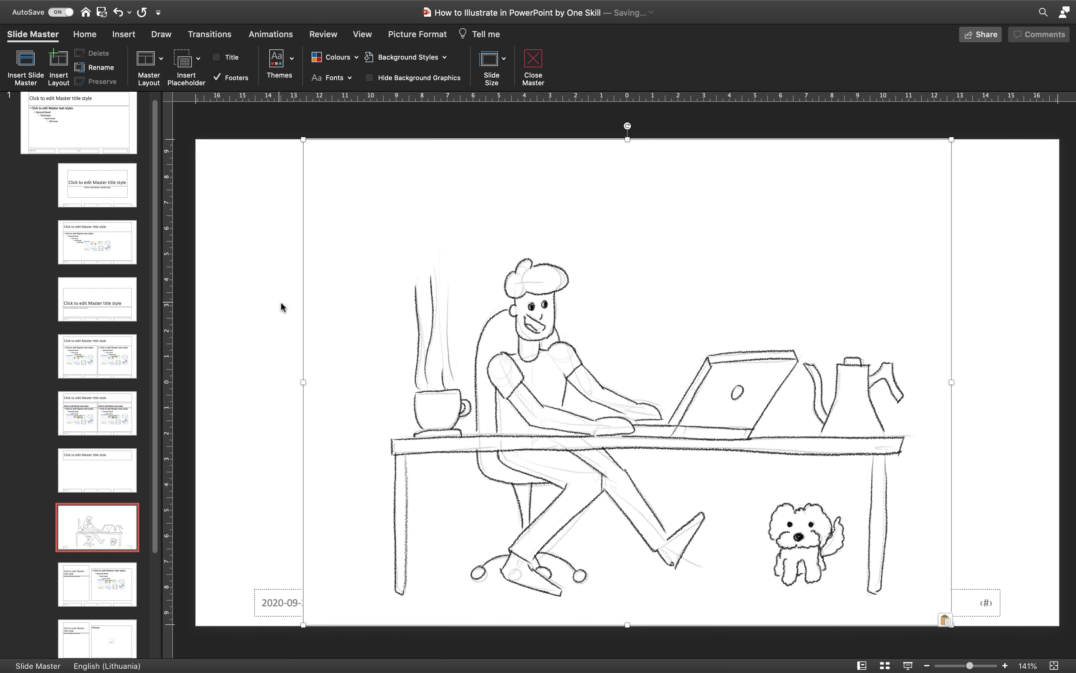
Duplicate the Blank layout containing the sketch, delete the sketch picture from the duplicate, and leave Slide Master view.
right_click(107, 527)
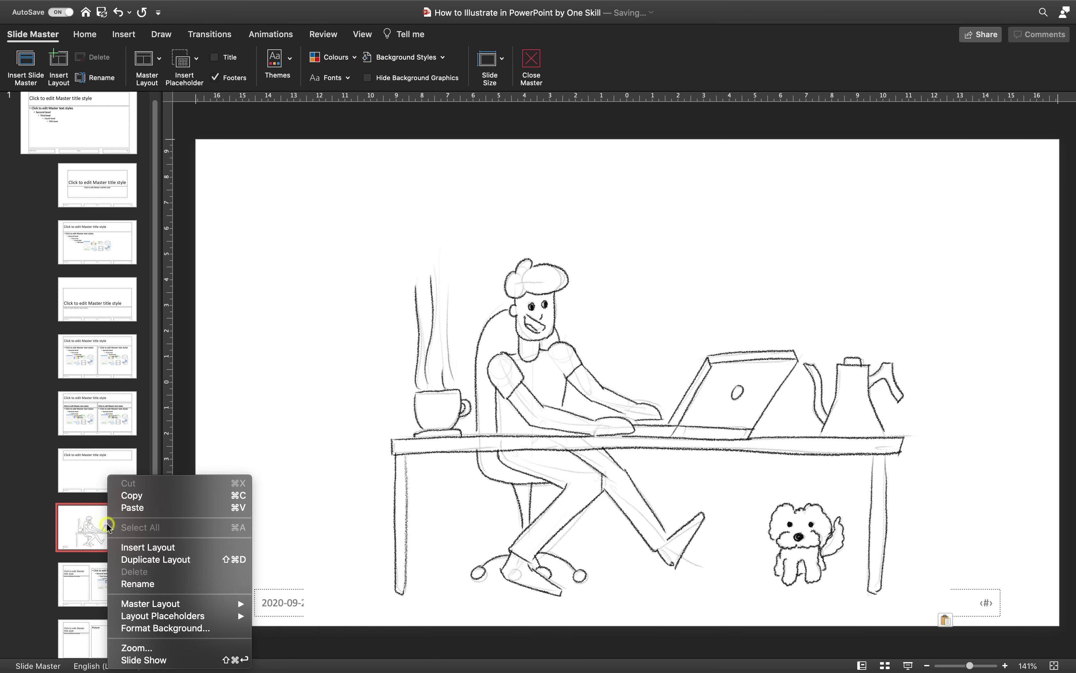
click(151, 559)
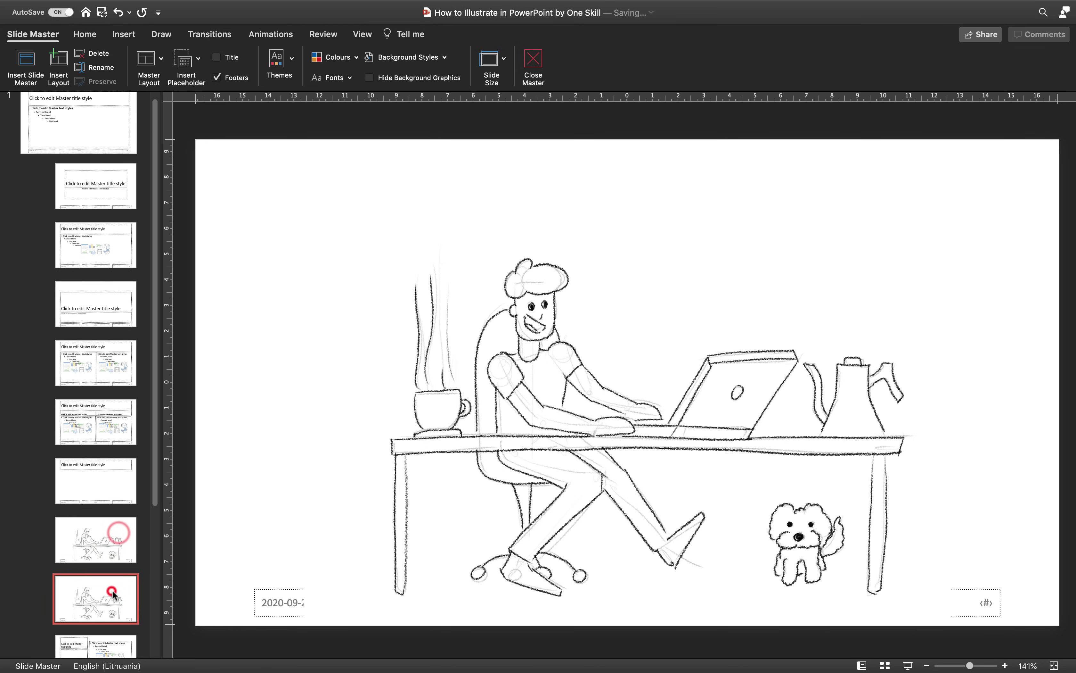
key(BackSpace)
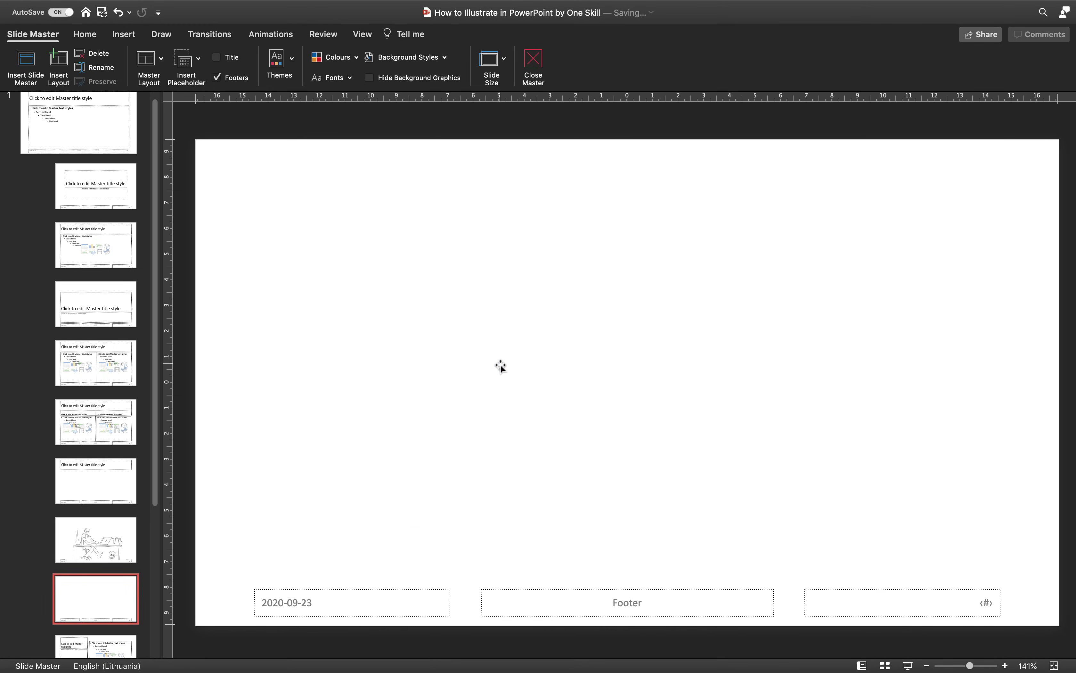
click(534, 62)
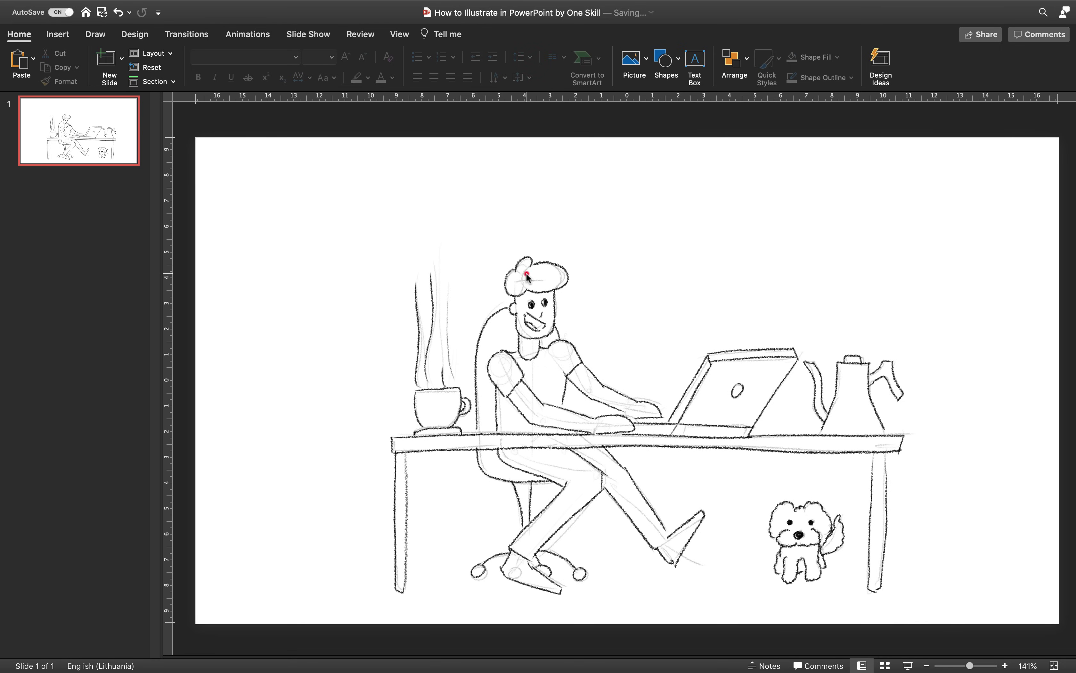
Switch the slide to the 1_Blank layout and back to the Blank layout that holds the sketch.
click(166, 54)
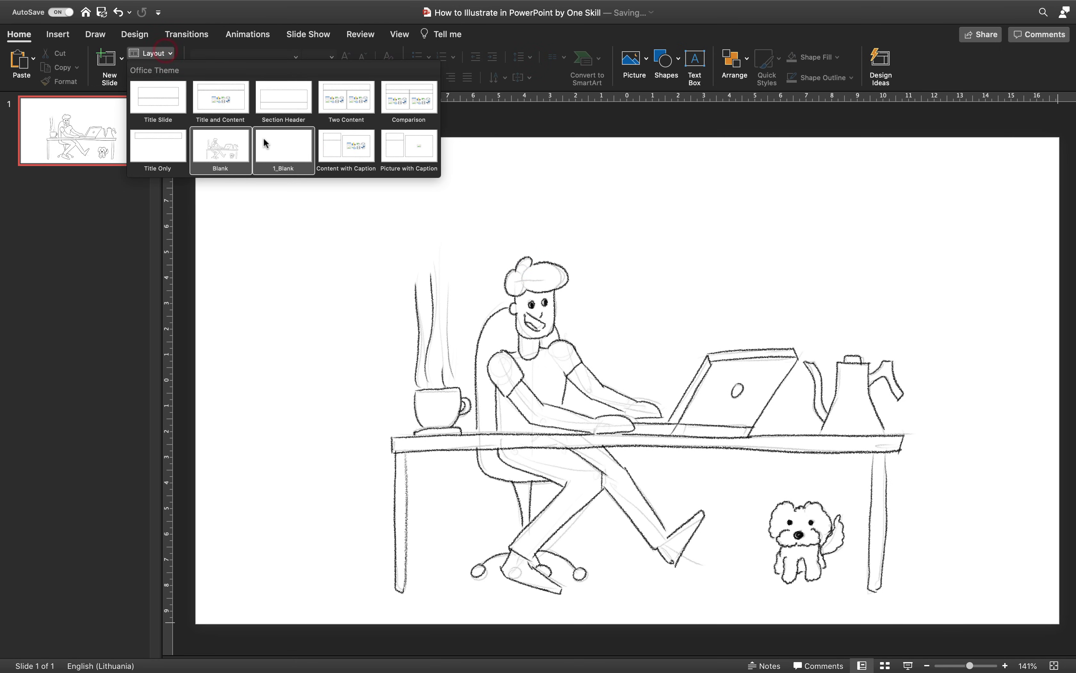
click(278, 143)
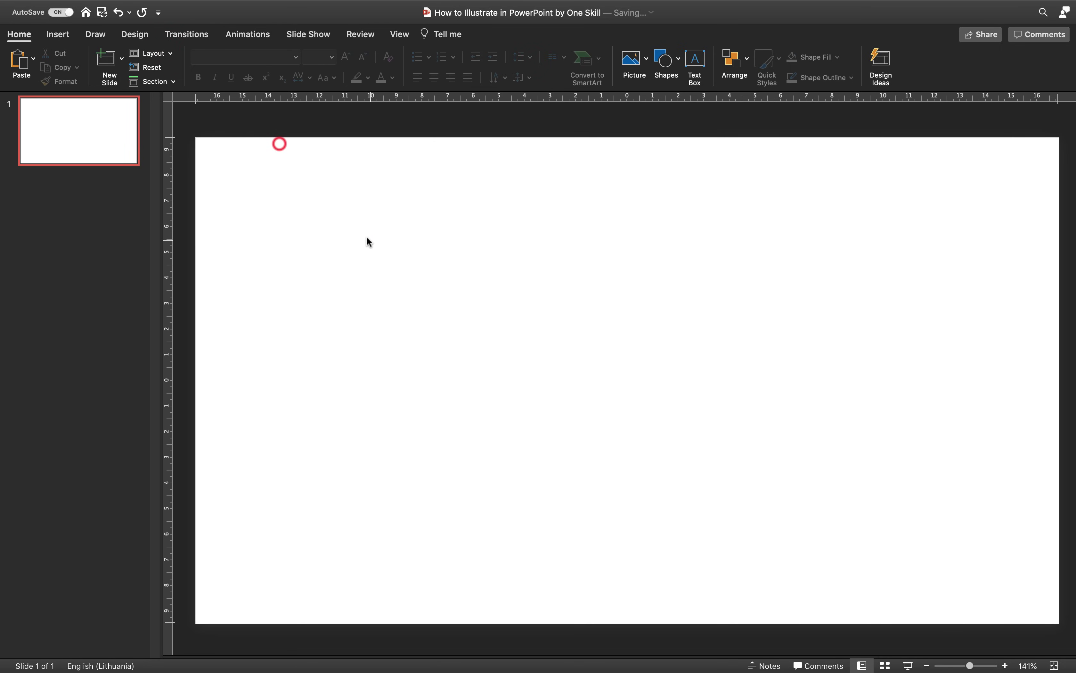
click(164, 54)
click(219, 150)
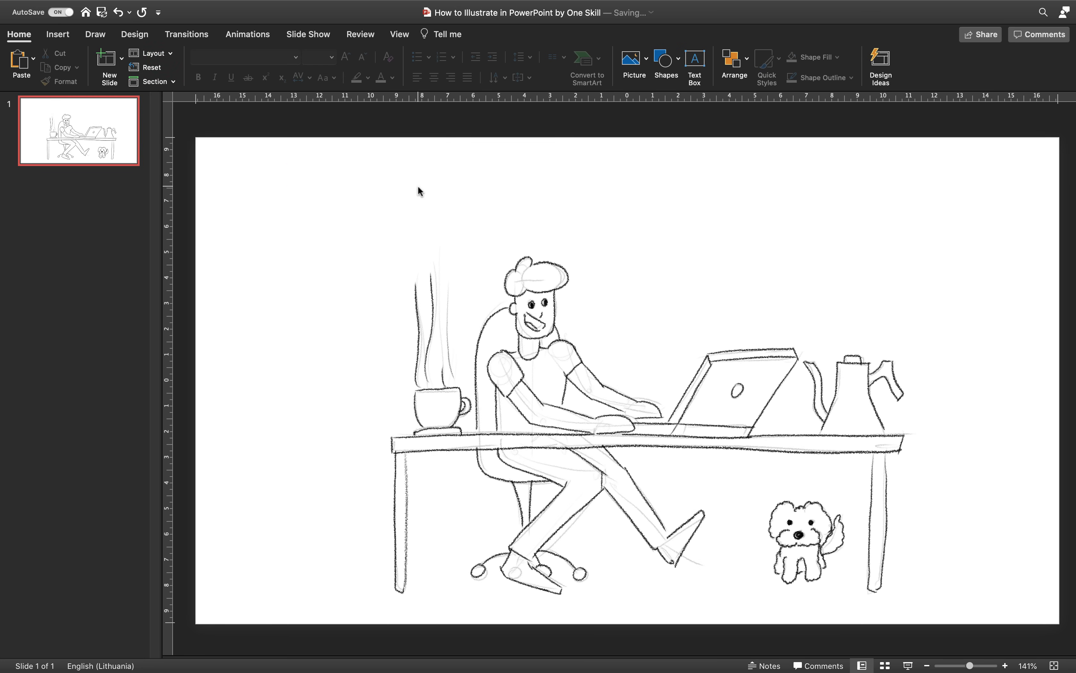
Apply the Red Violet theme colours to the presentation.
click(134, 36)
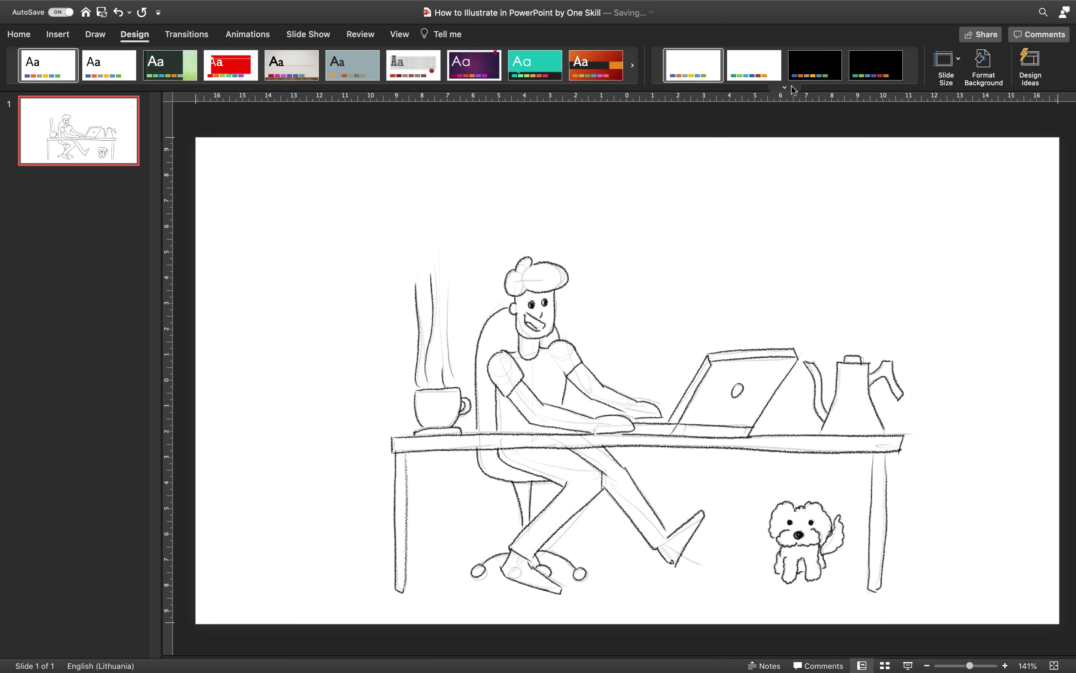
click(792, 89)
mouse_move(819, 159)
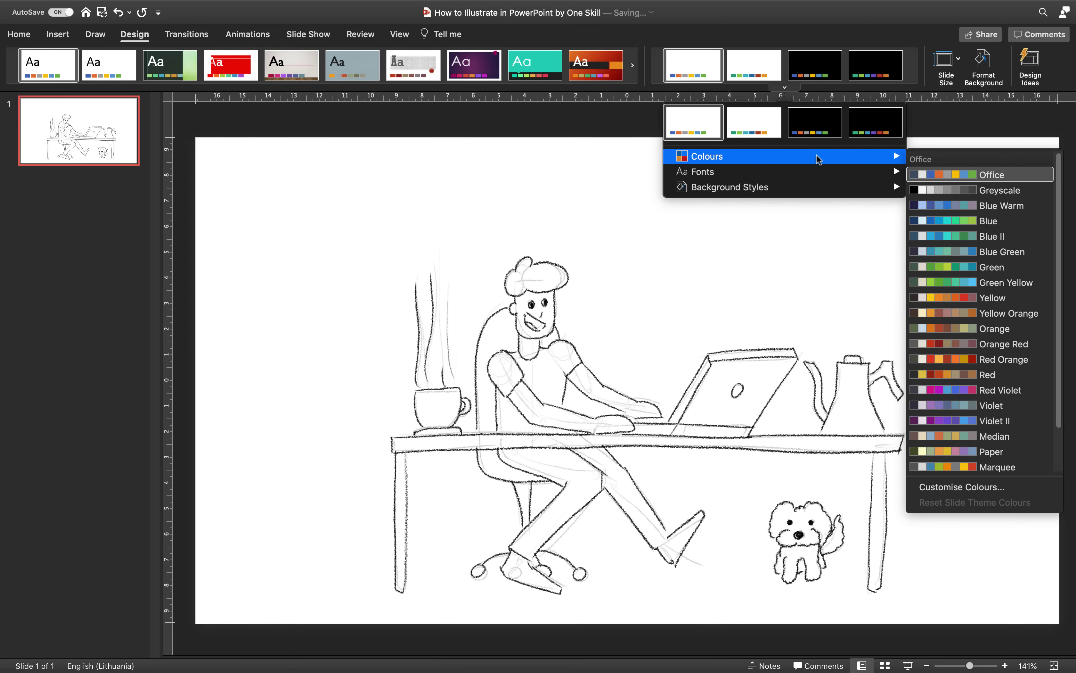
click(971, 390)
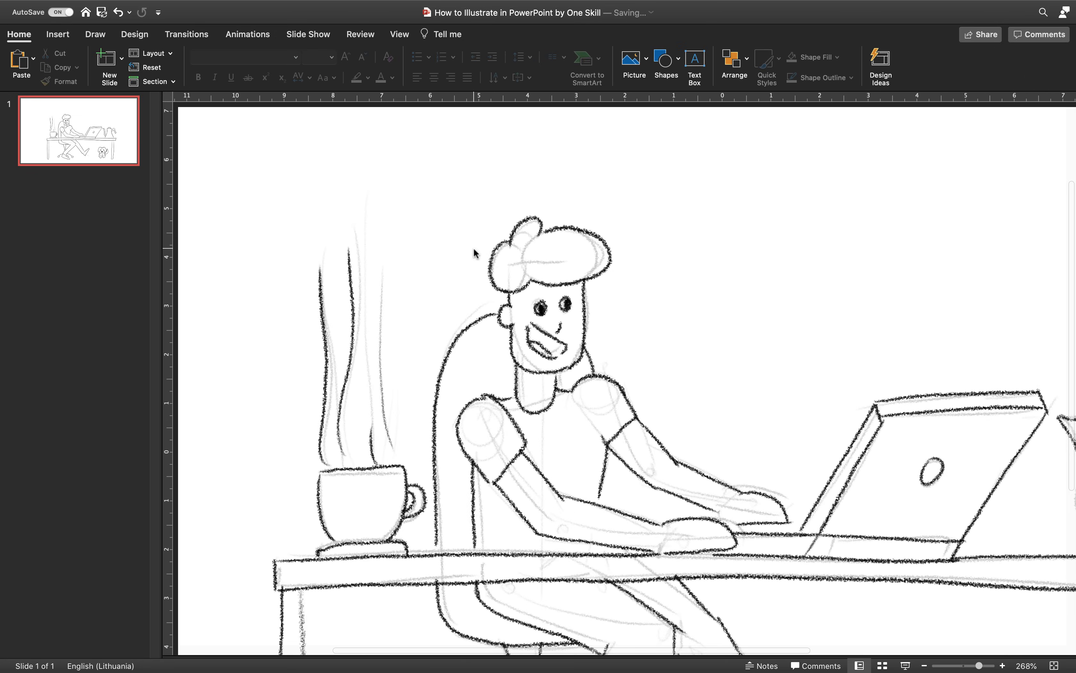
Draw an oval about 0.89 cm high and 1.52 cm wide over the front hair of the sketched man.
click(58, 35)
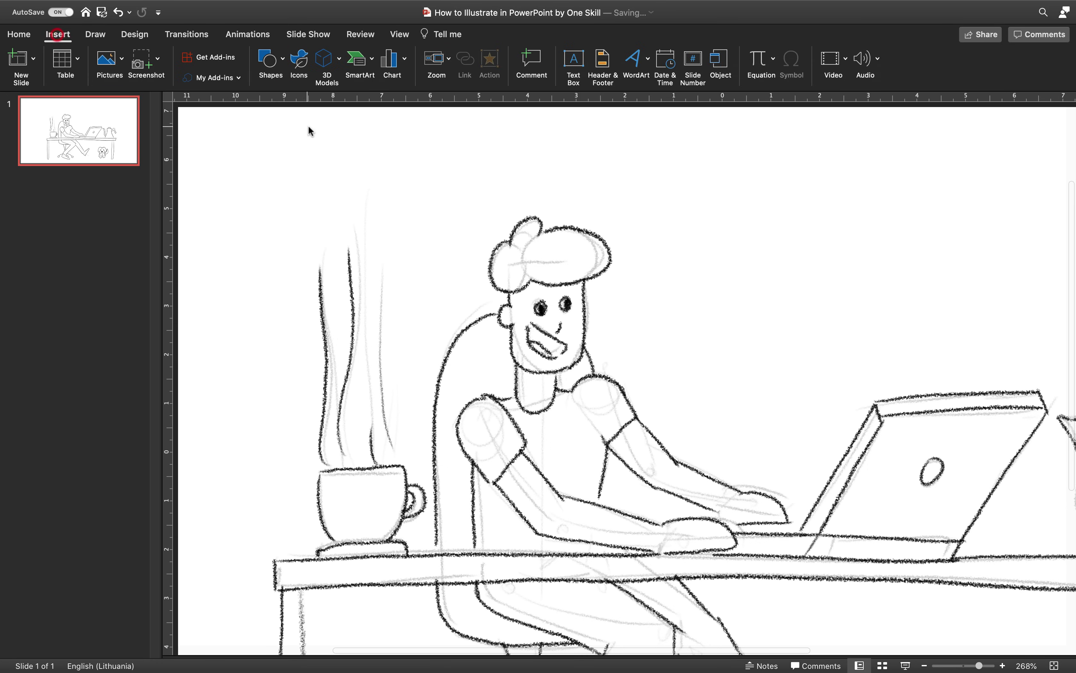
click(283, 61)
click(346, 97)
drag(603, 280, 606, 282)
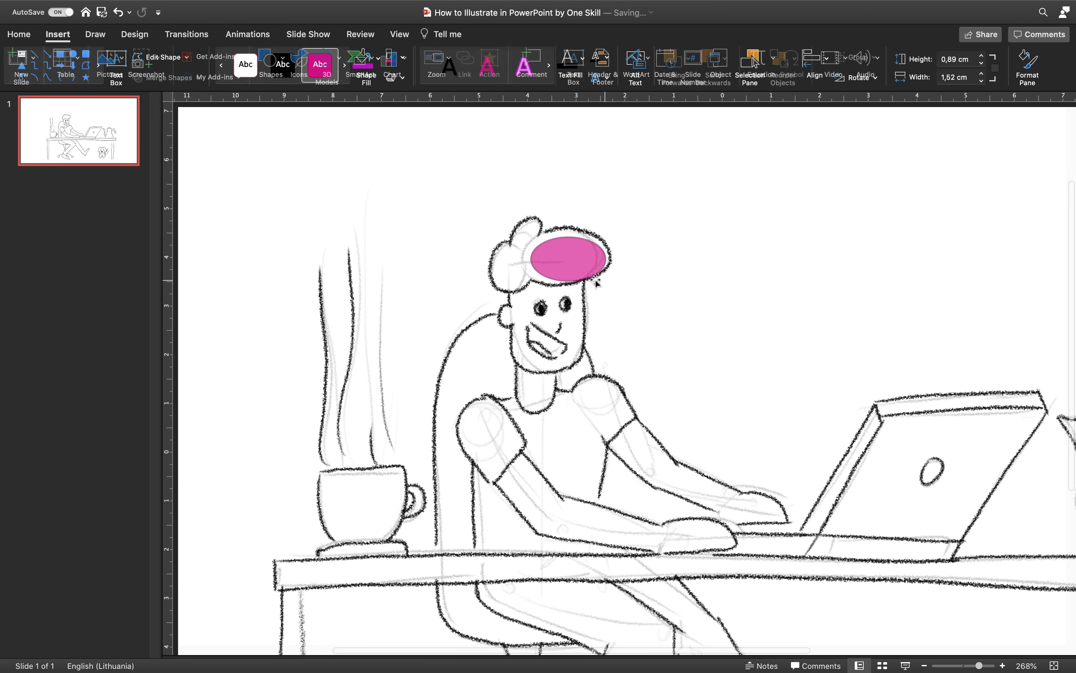
Remove the hair oval's outline and fill it with a dark blue theme colour.
click(405, 58)
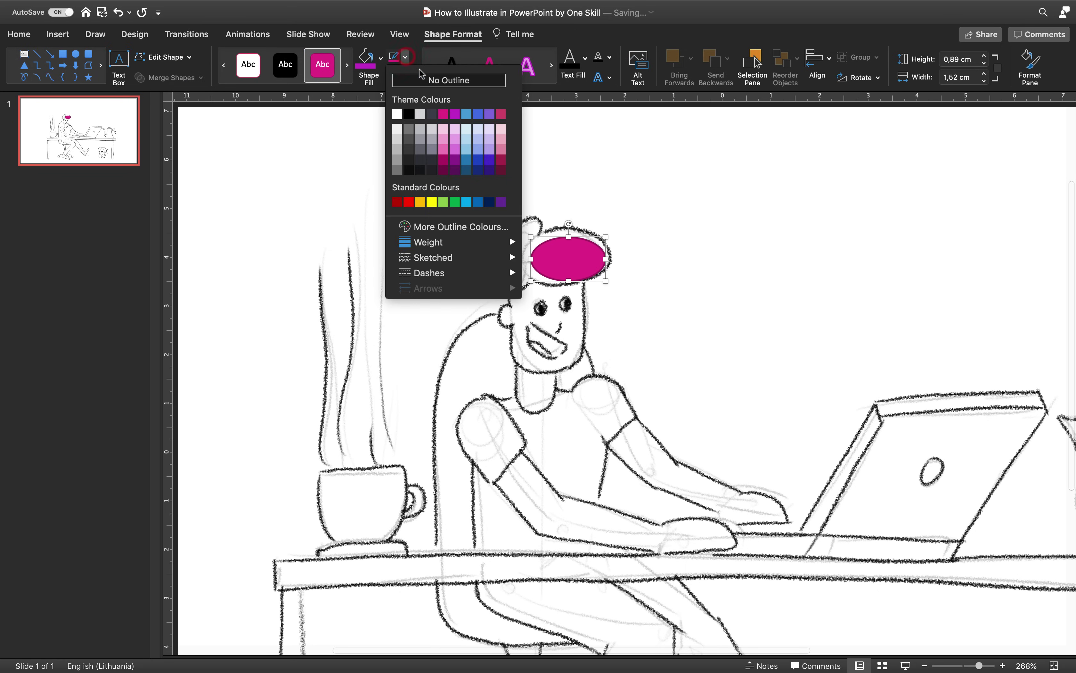
click(429, 81)
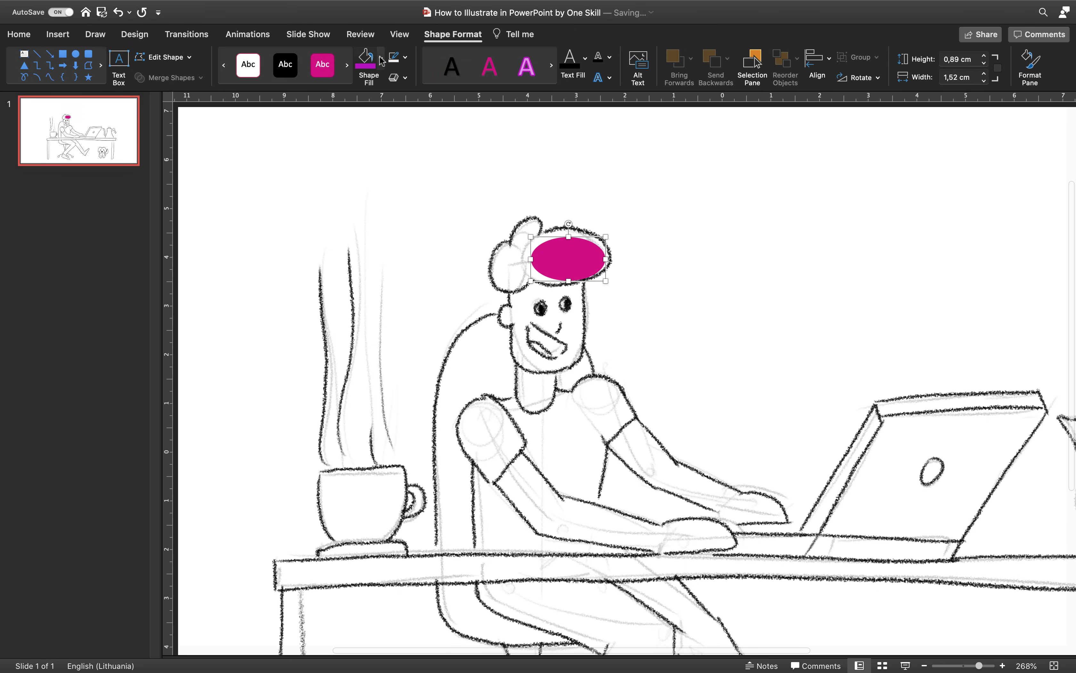
click(381, 58)
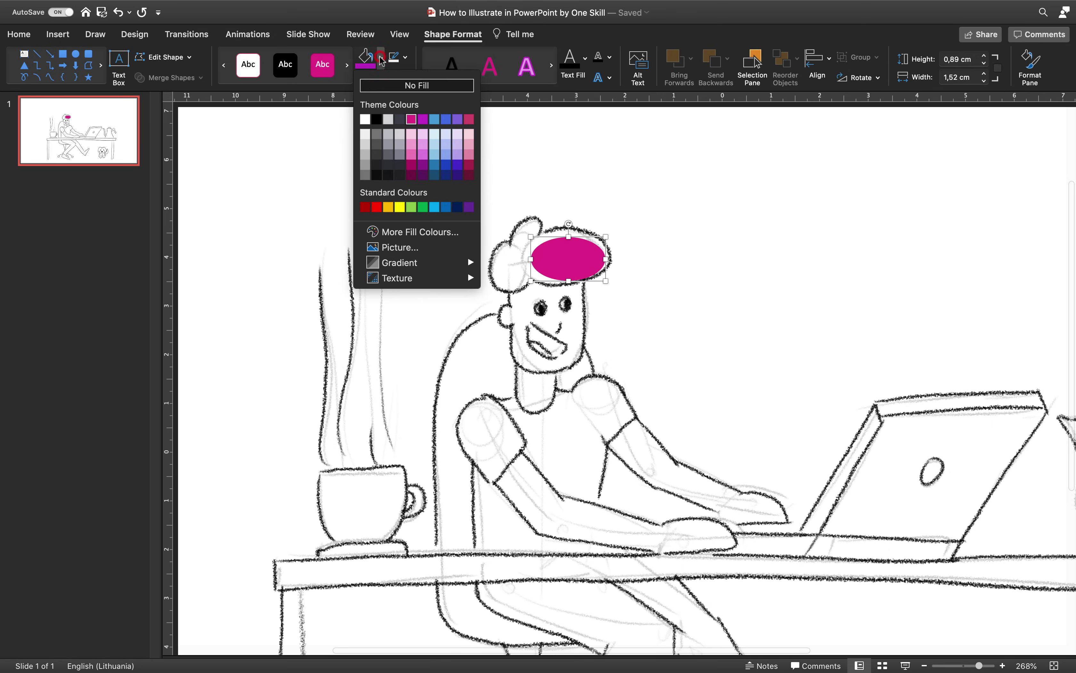
click(446, 165)
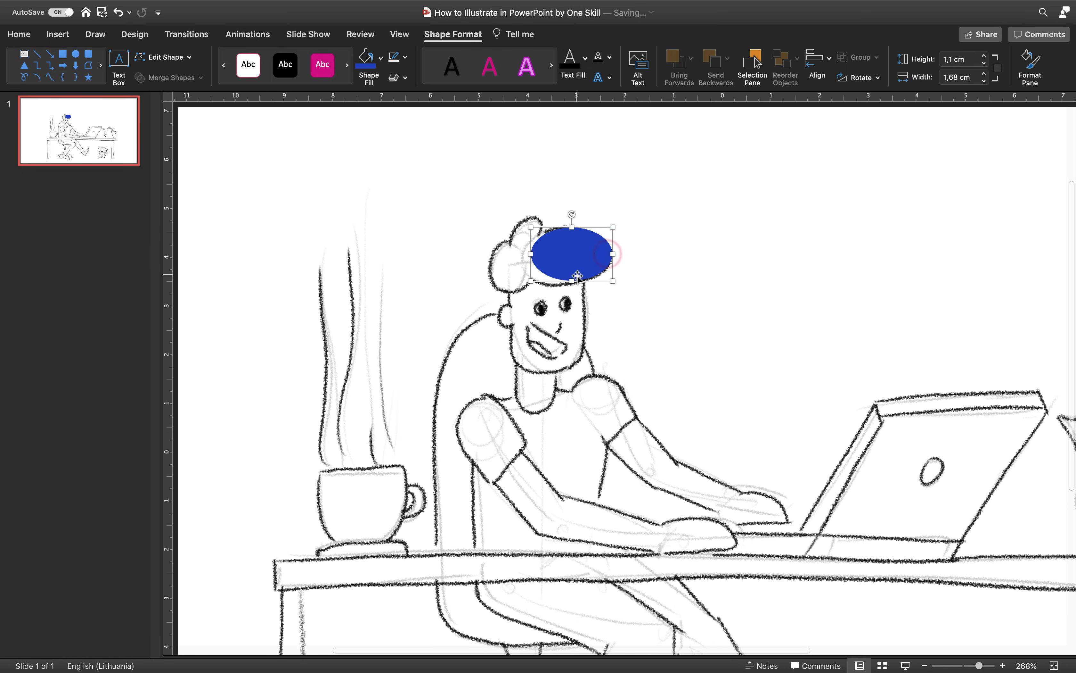
Set the hair oval's solid fill transparency to 52%.
right_click(580, 252)
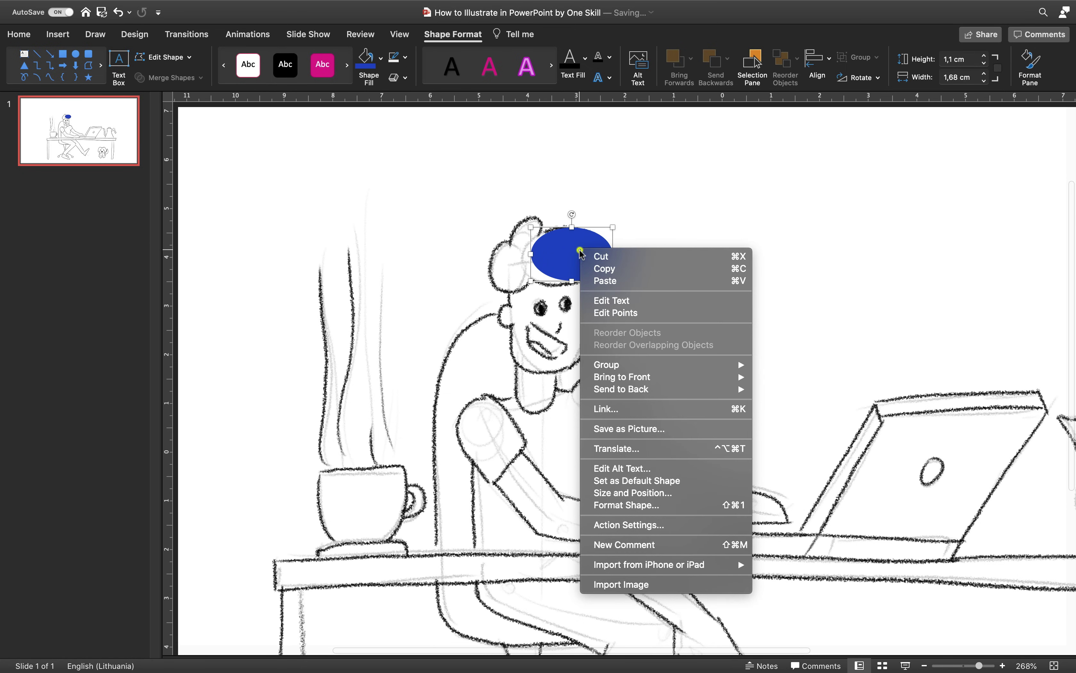
click(635, 506)
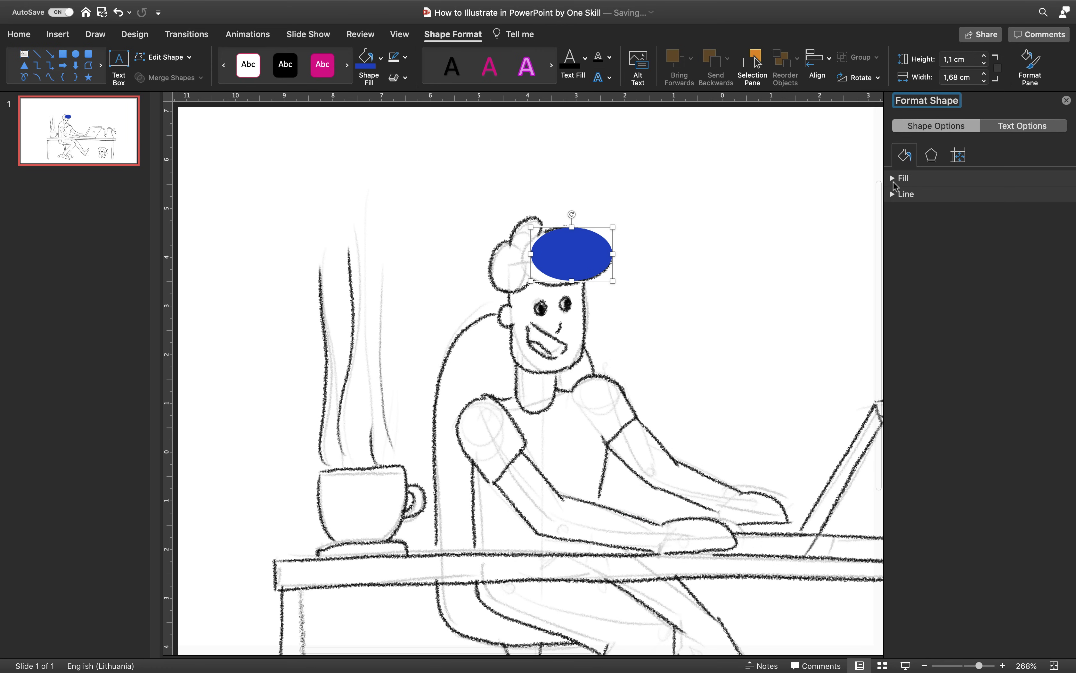
click(894, 178)
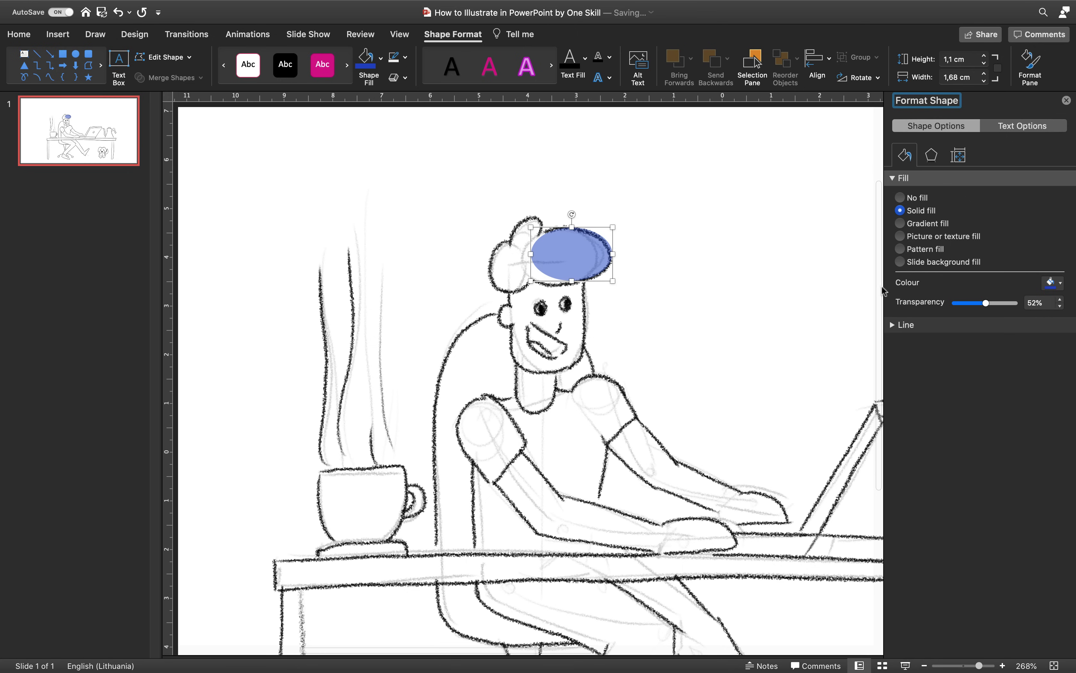
click(782, 276)
Stretch the hair oval to about 1.18 cm high and 2.09 cm wide to match the sketched front hair.
click(576, 253)
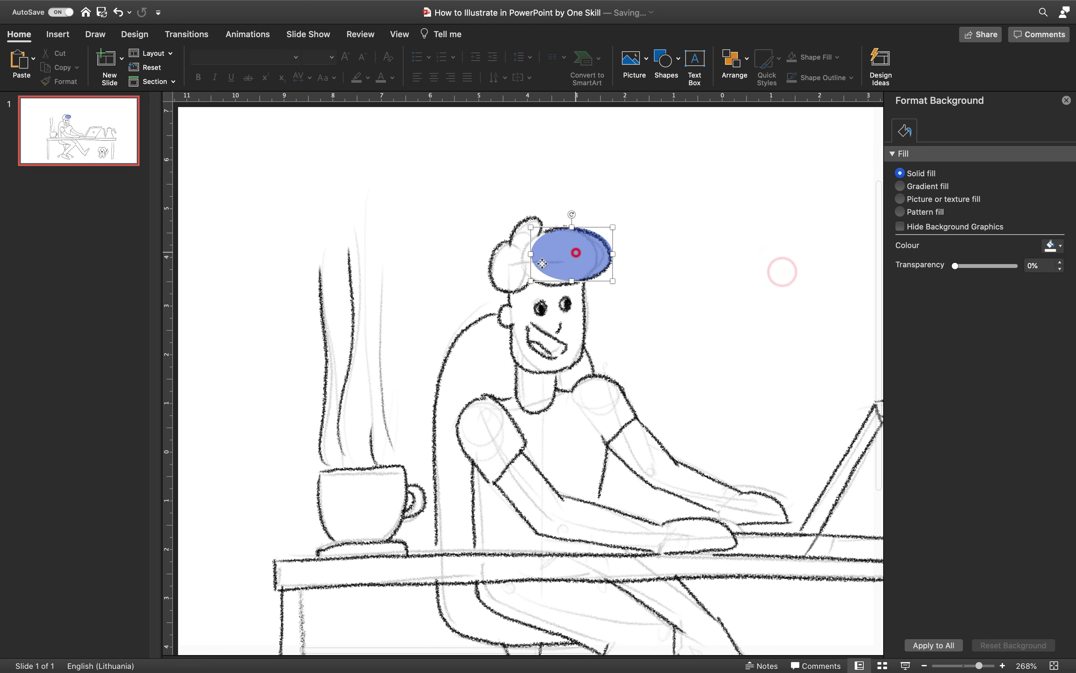
mouse_move(531, 255)
mouse_down()
mouse_move(520, 255)
mouse_move(563, 283)
mouse_move(510, 255)
mouse_up()
drag(562, 283, 562, 285)
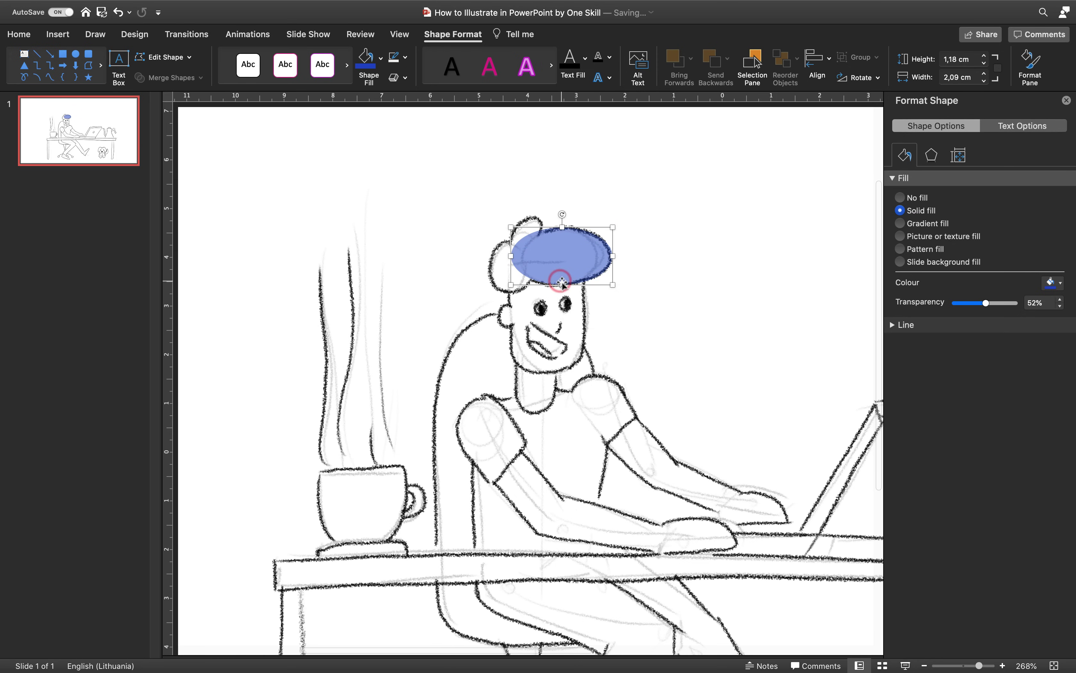
Set the semi-transparent, outline-free hair oval as the default shape style.
right_click(571, 254)
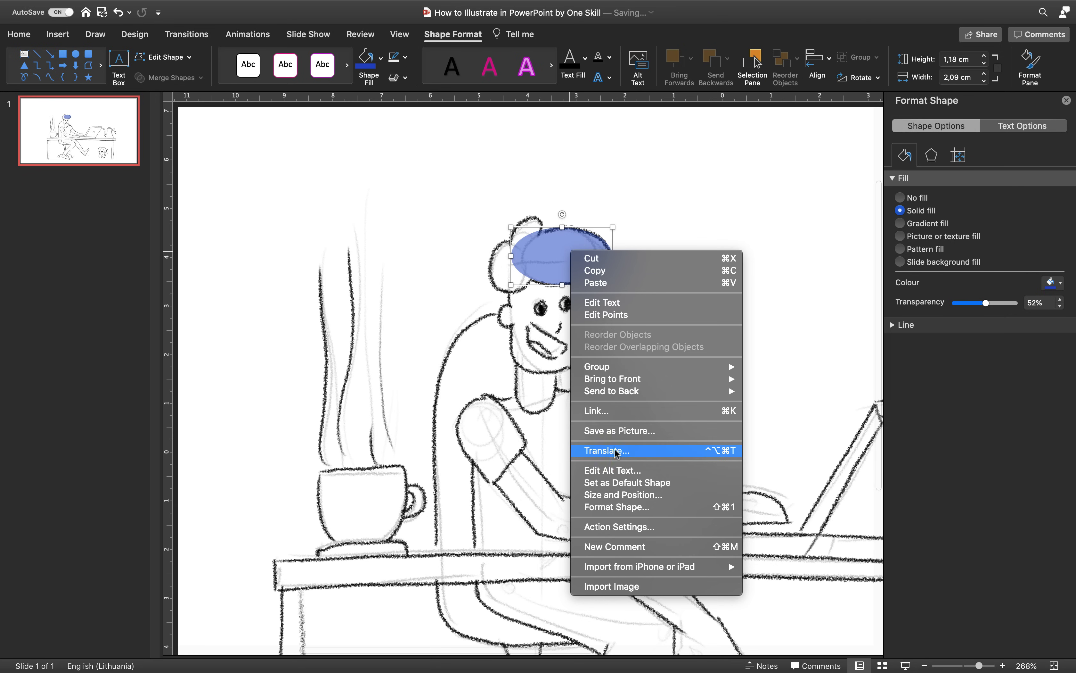
click(634, 482)
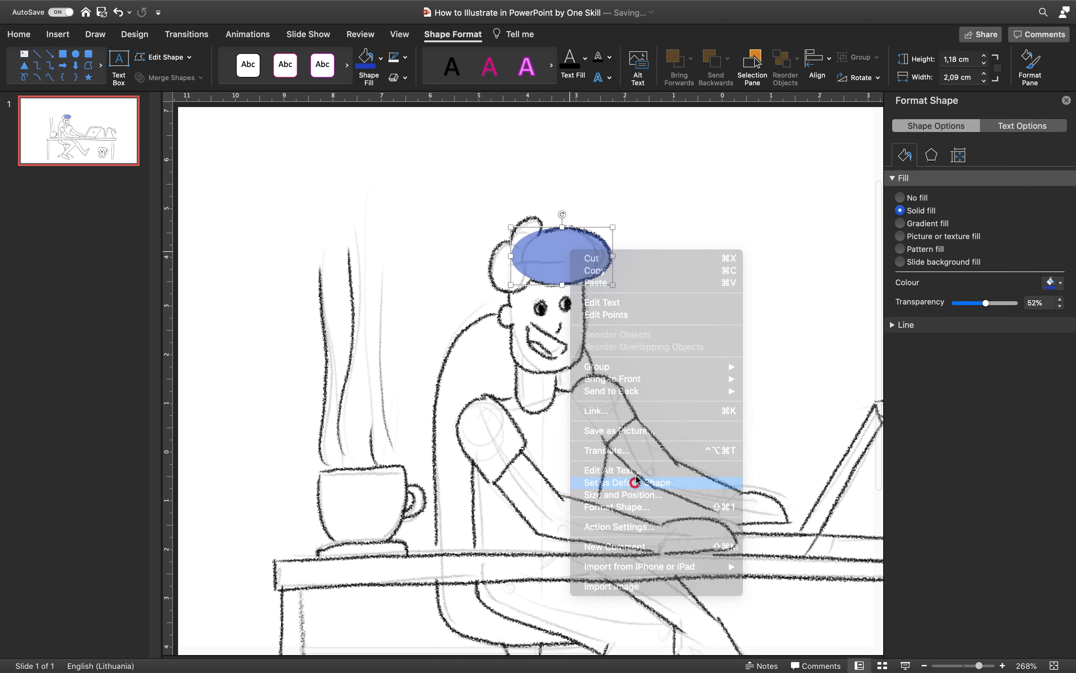
click(769, 174)
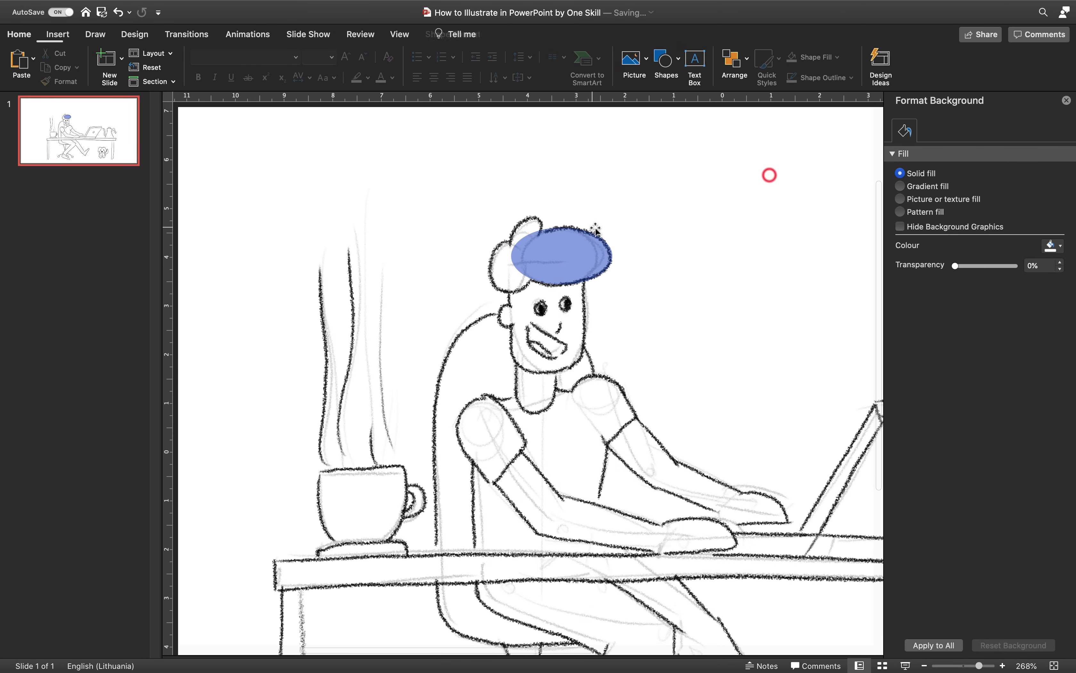
Duplicate the hair oval twice, then rotate and resize the copies to fit the two sketched tufts at the back of the hair.
click(566, 245)
drag(574, 256, 563, 176)
drag(553, 133, 520, 148)
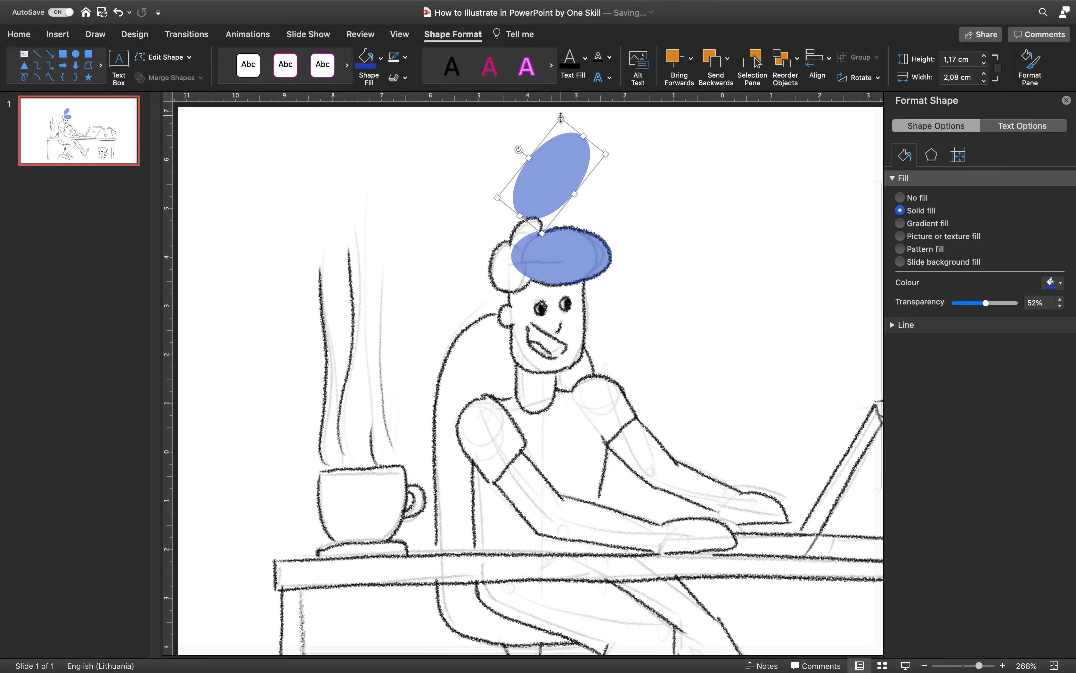
drag(561, 117, 524, 273)
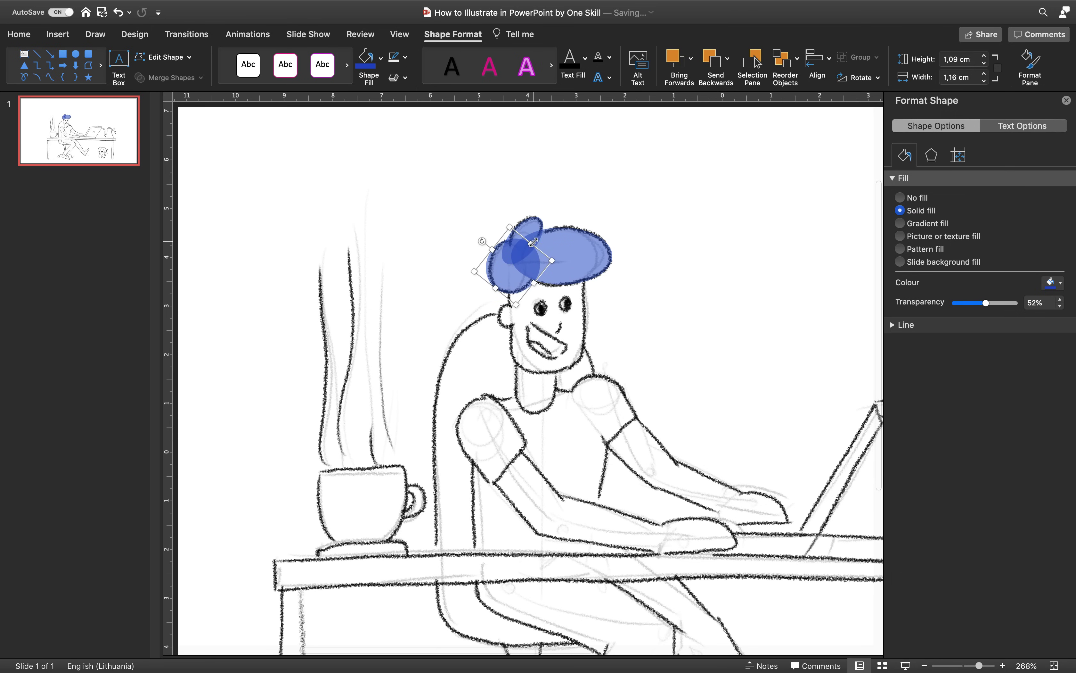
click(544, 194)
Merge the three hair ovals with Union and set the resulting shape's fill transparency to 0%.
drag(448, 179, 683, 325)
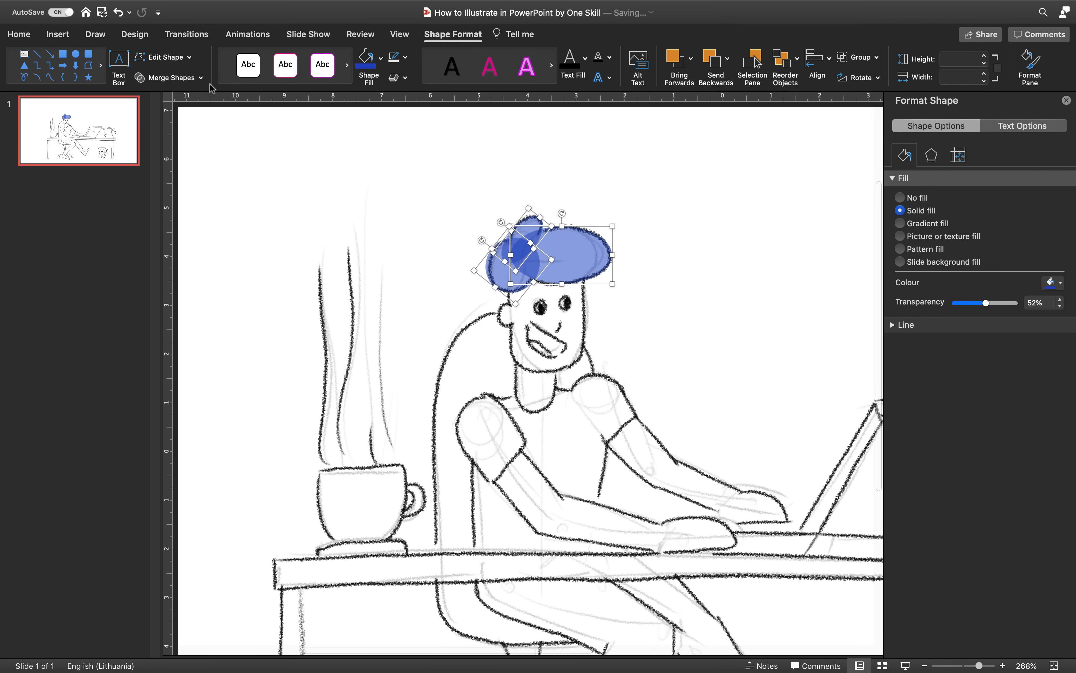
click(194, 78)
click(187, 94)
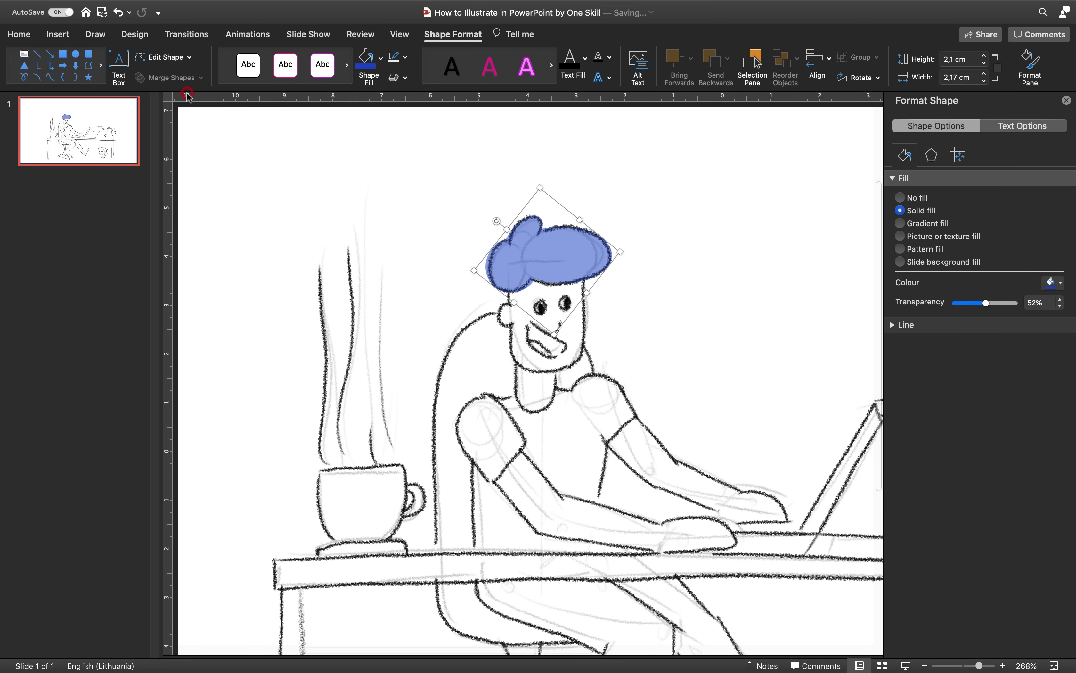
drag(985, 304, 936, 306)
click(753, 267)
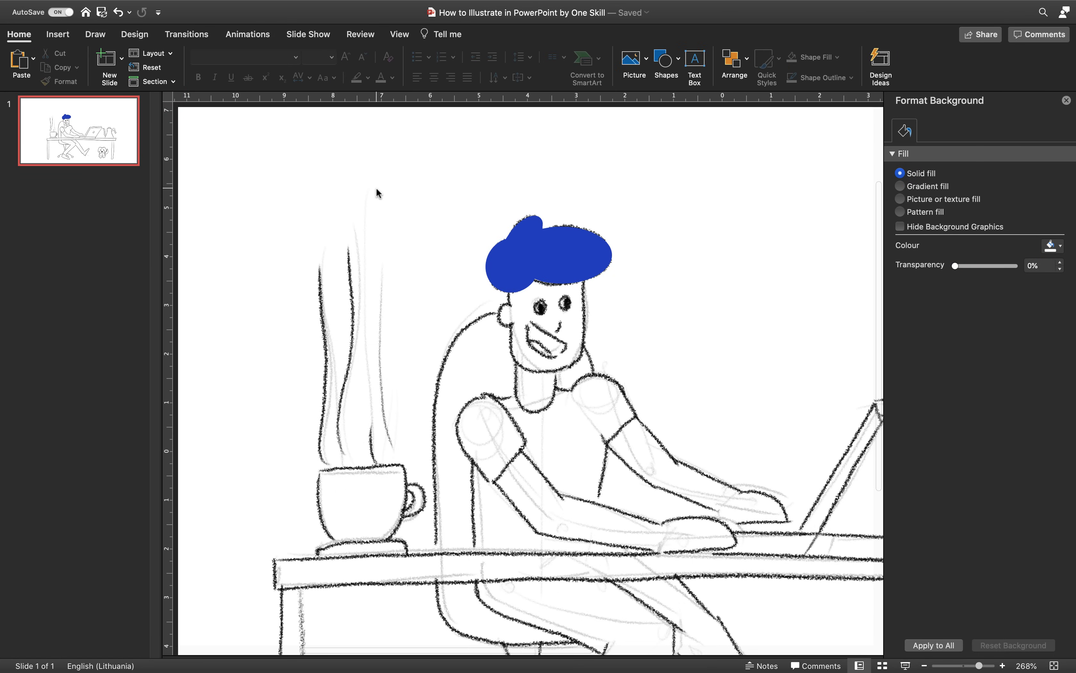
Draw a rounded rectangle about 1.96 cm high and 1.5 cm wide over the sketched face.
click(57, 34)
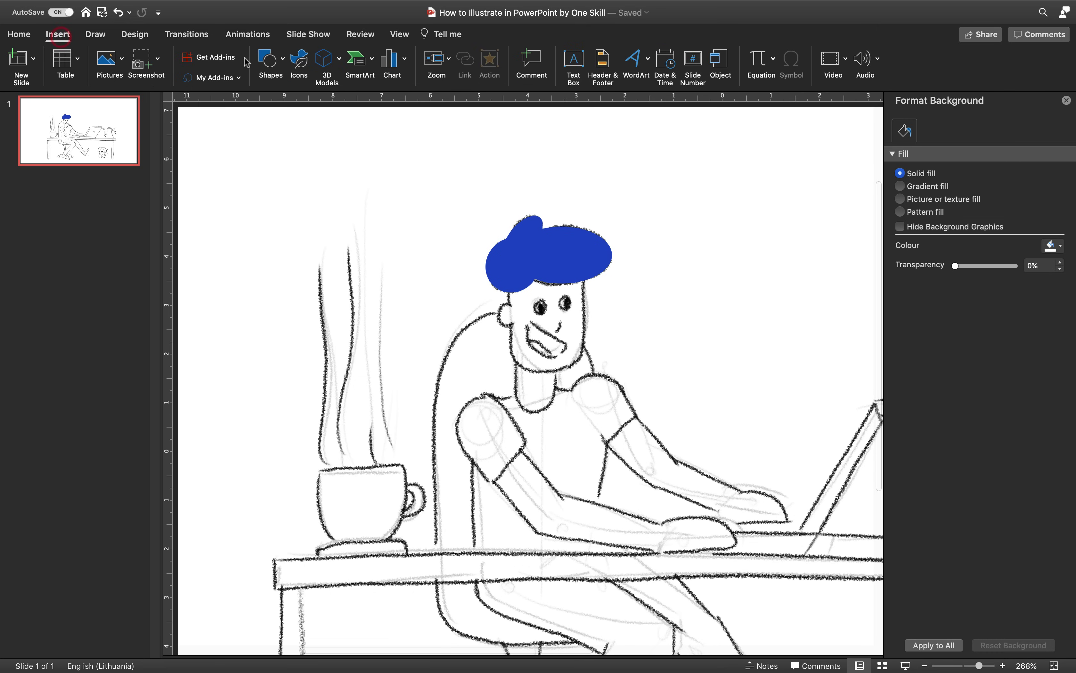
click(270, 60)
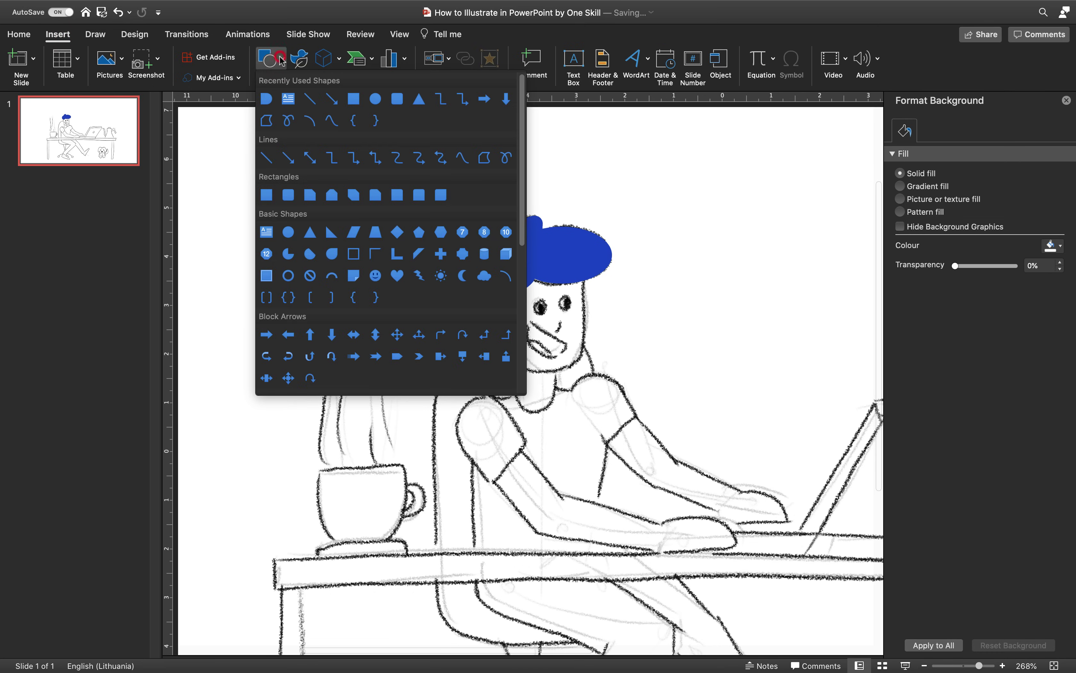
click(397, 99)
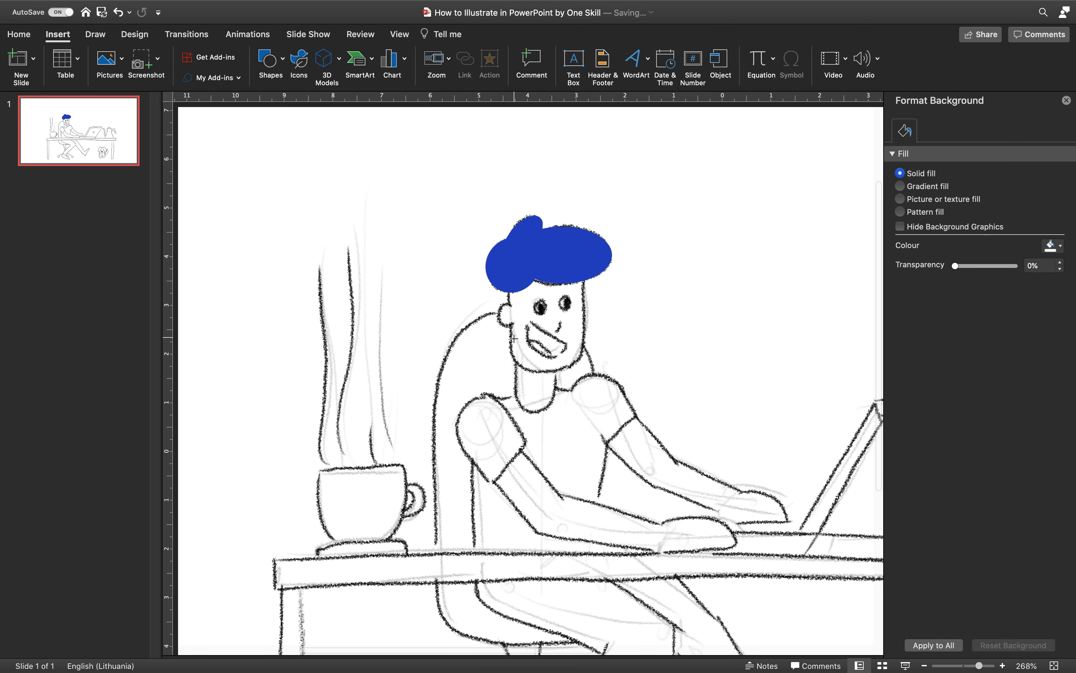
drag(512, 275, 583, 369)
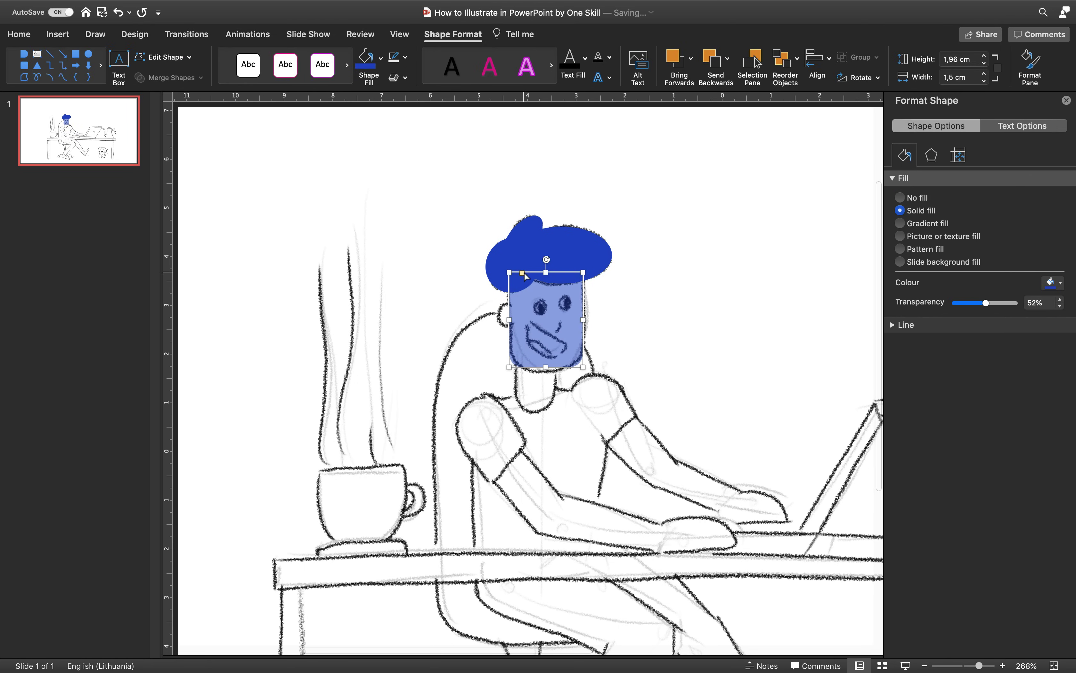
Increase the face rectangle's corner rounding and fit it to the sketched face at about 2.43 cm high and 1.55 cm wide.
drag(540, 325, 424, 253)
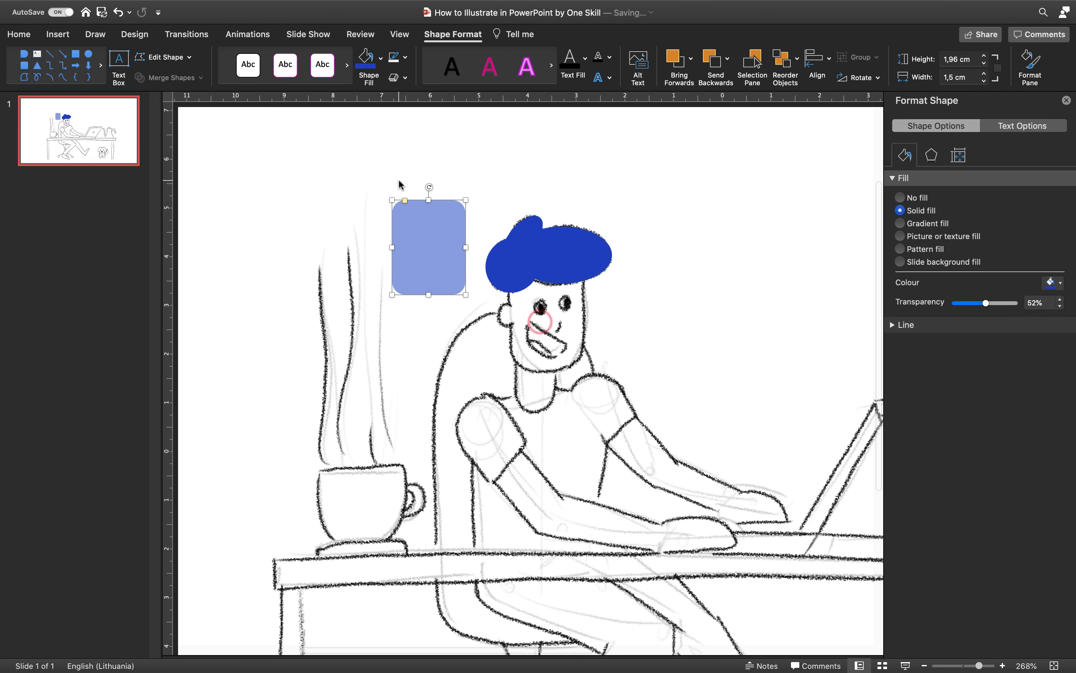
click(411, 202)
drag(411, 203, 509, 302)
click(433, 235)
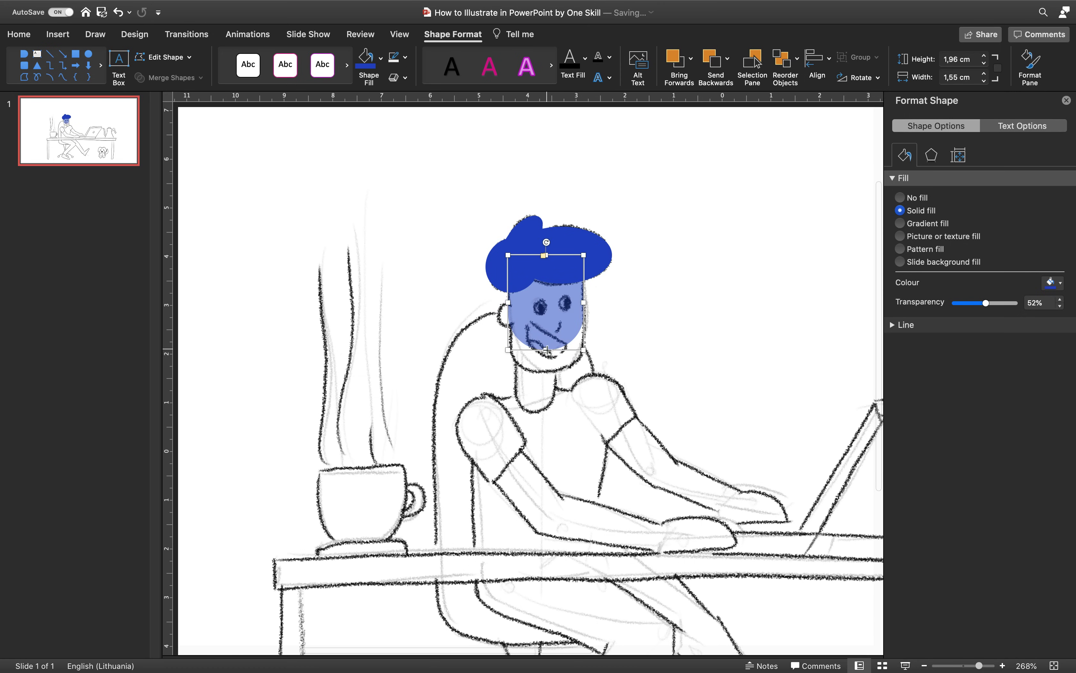
drag(546, 350, 546, 374)
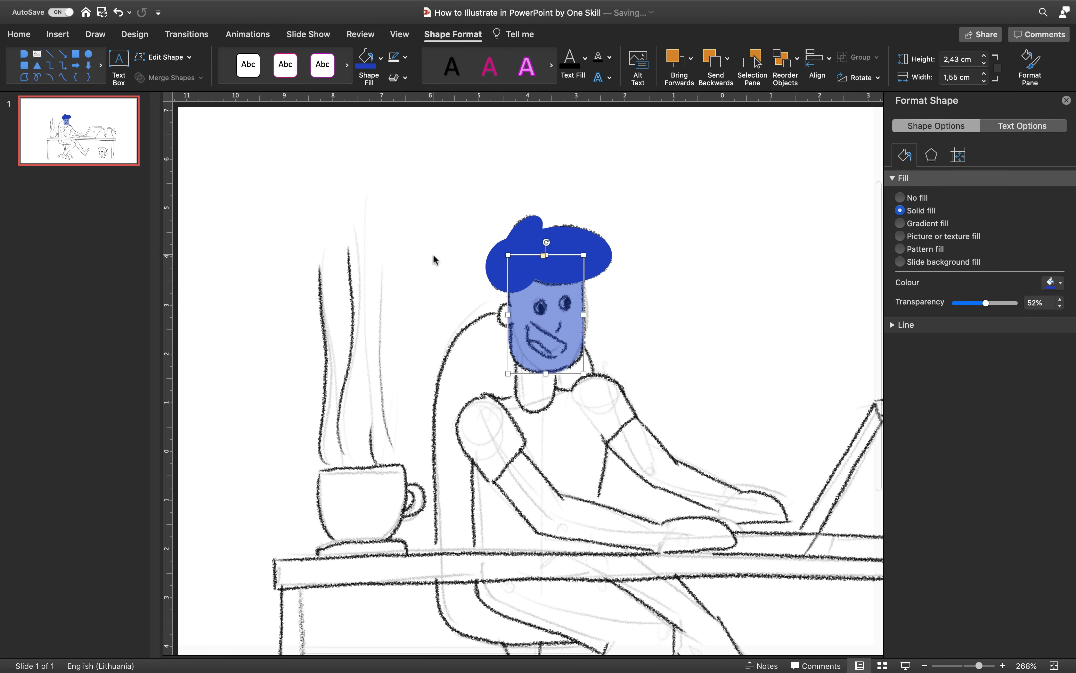
click(435, 260)
Draw a small oval over the sketched ear, overlapping the edge of the face shape.
click(62, 34)
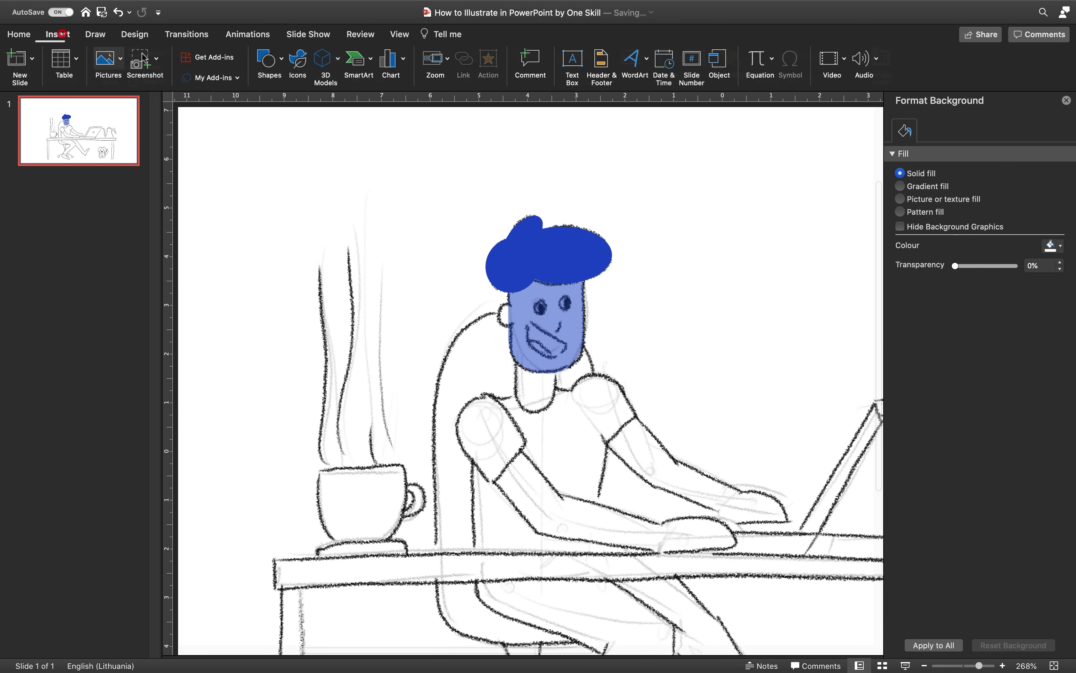
click(270, 58)
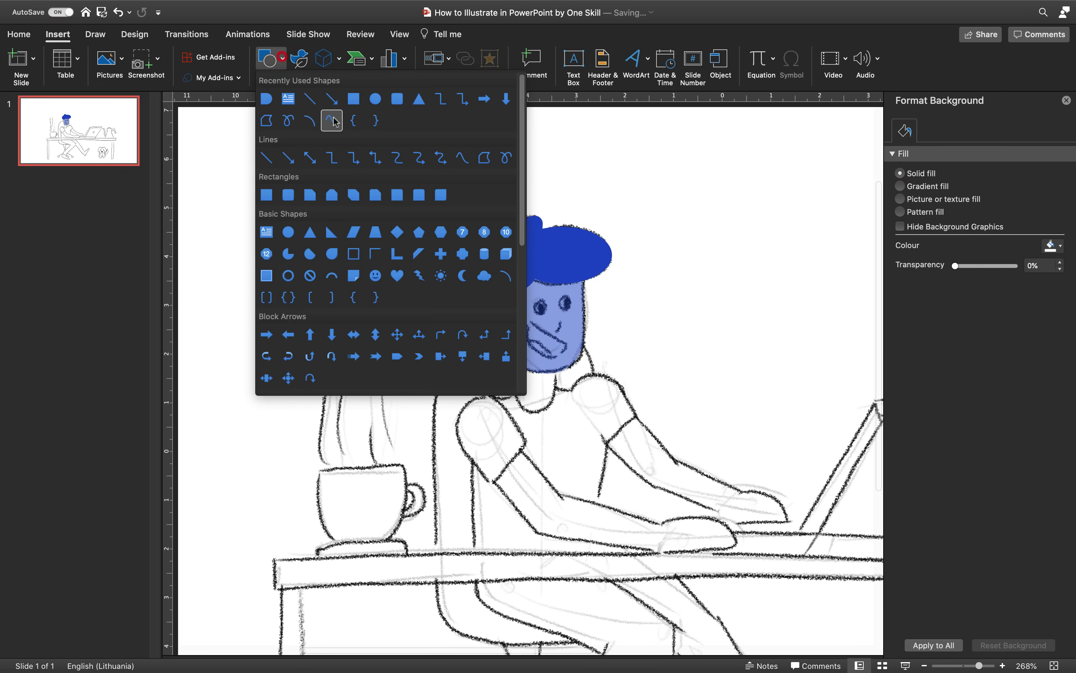
click(376, 103)
drag(441, 279, 508, 314)
click(440, 273)
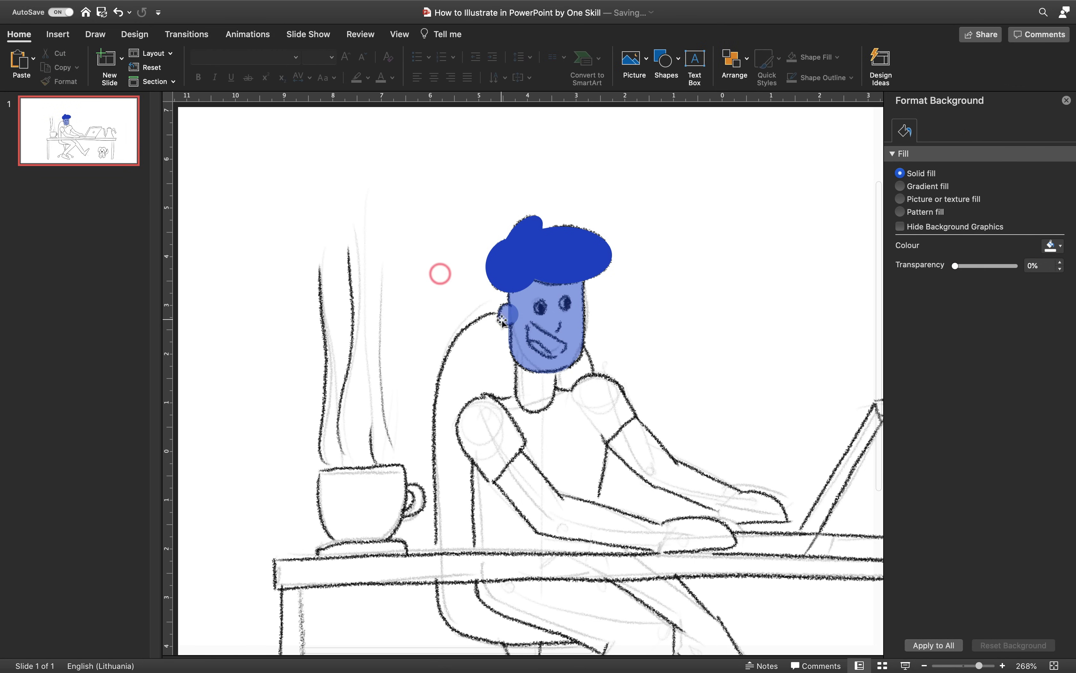
Merge the ear oval and the face shape into one with Union.
click(508, 314)
shift+click(570, 317)
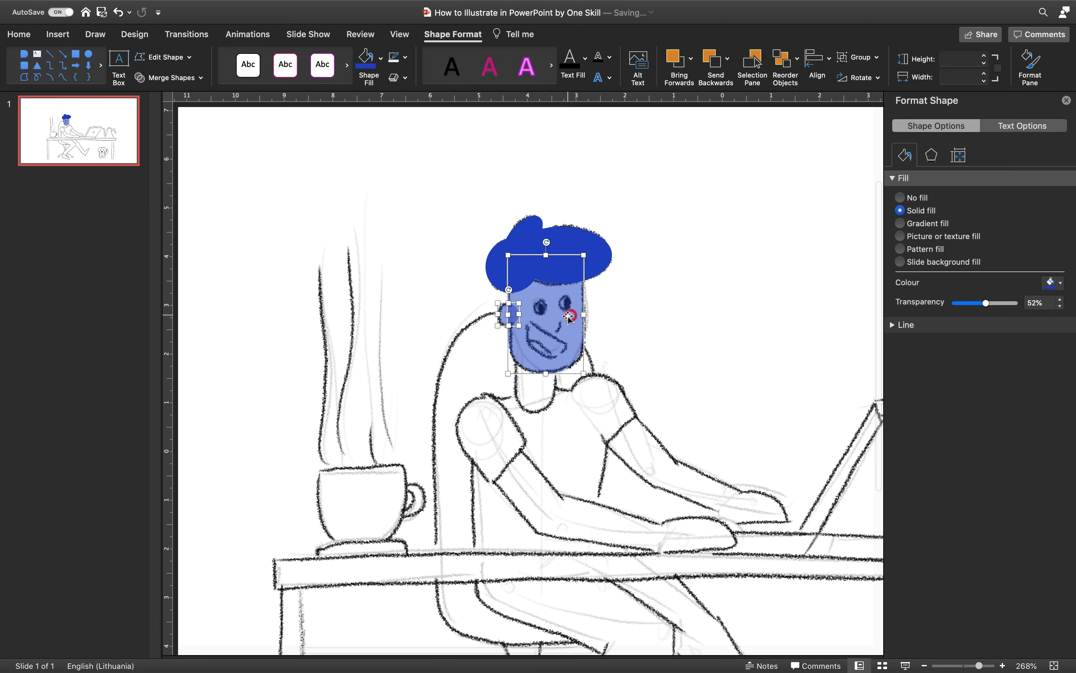
click(169, 78)
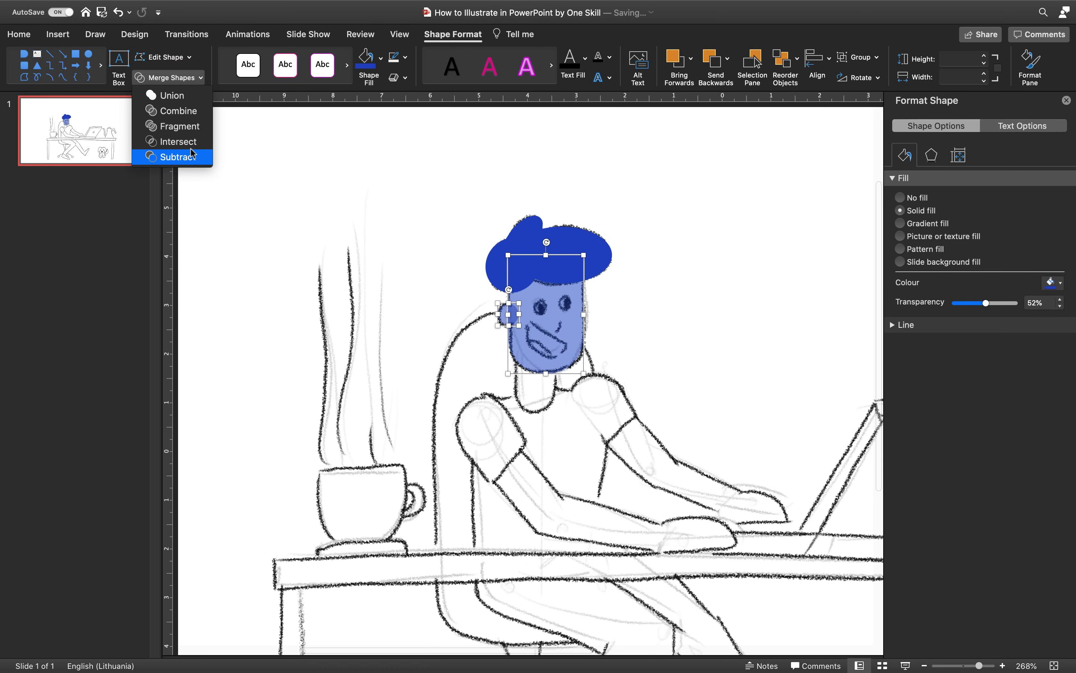
click(175, 94)
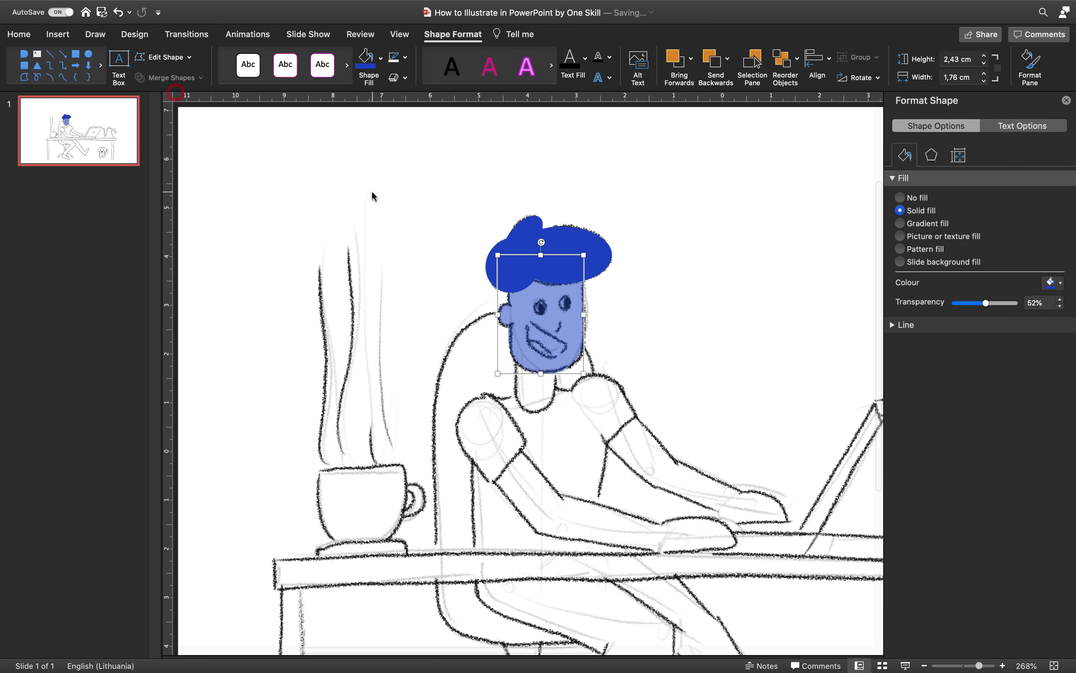
click(638, 225)
Bring the hair shape to the front so that it is stacked above the face.
click(583, 248)
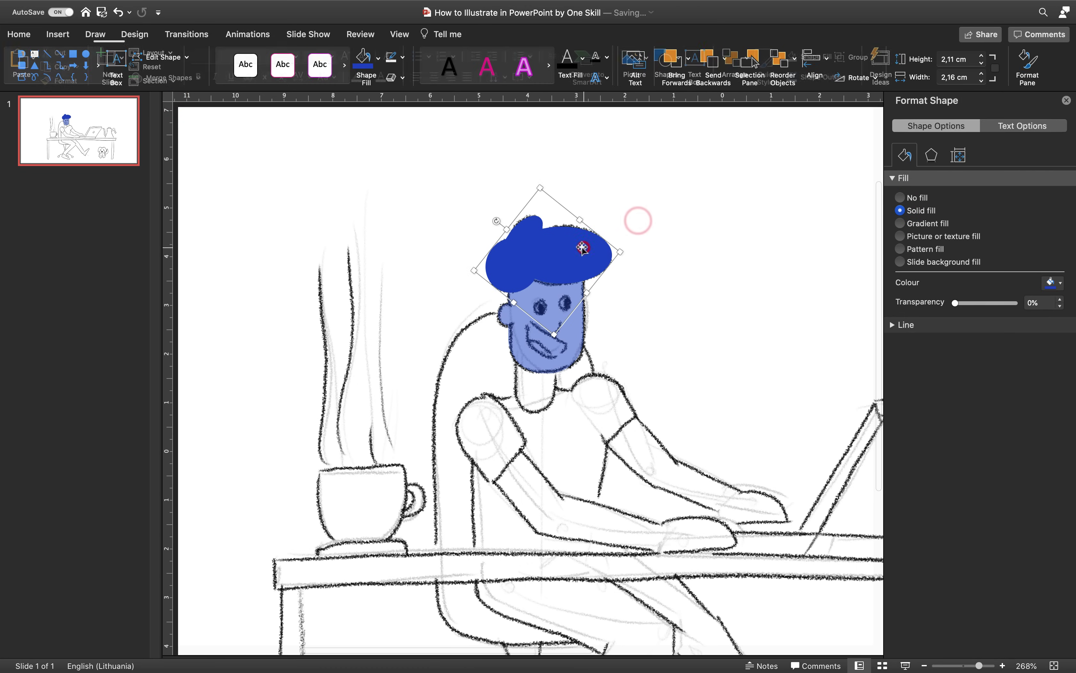
click(692, 60)
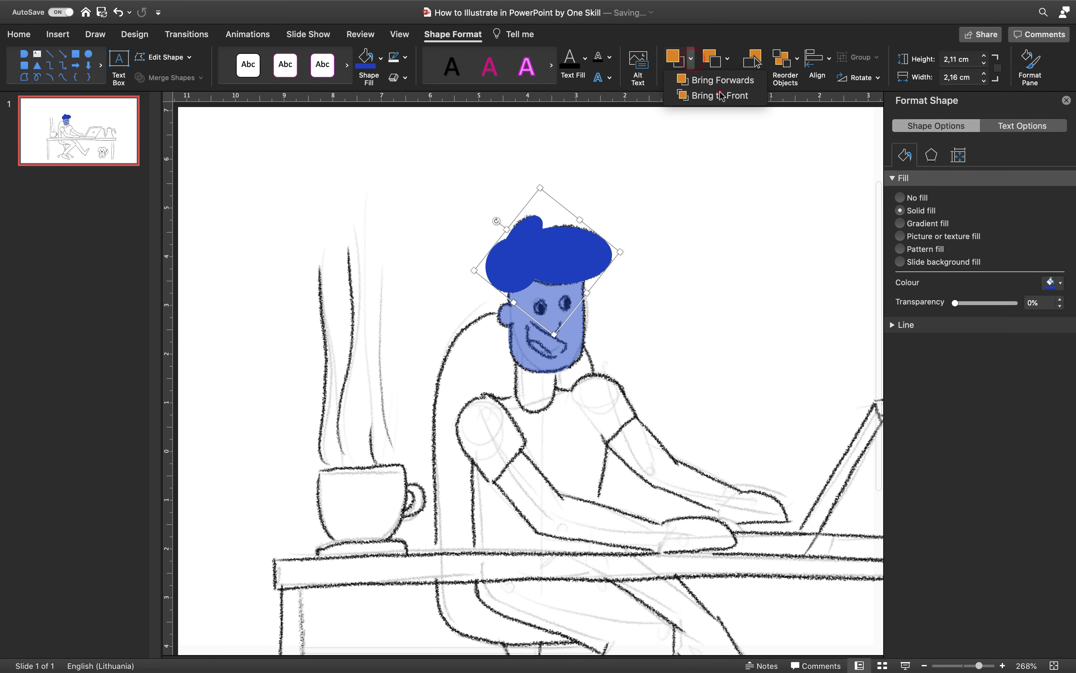
click(708, 94)
click(723, 203)
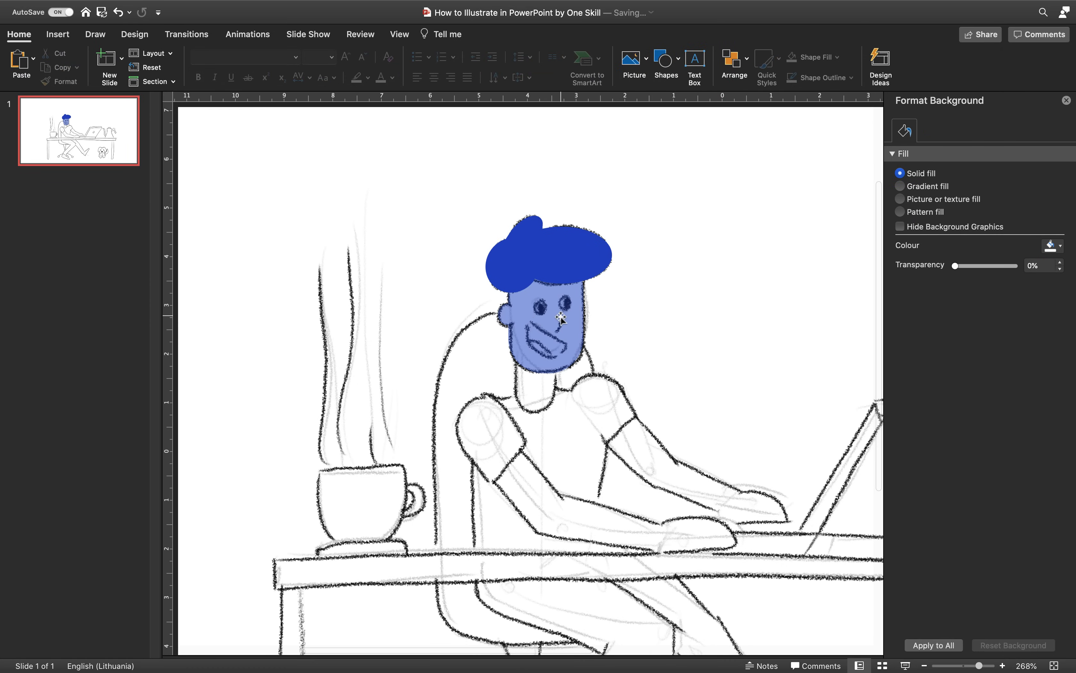
Draw a small oval about 0.28 cm high and 0.25 cm wide in the empty area beside the face for an eye.
scroll(562, 322, up, 5)
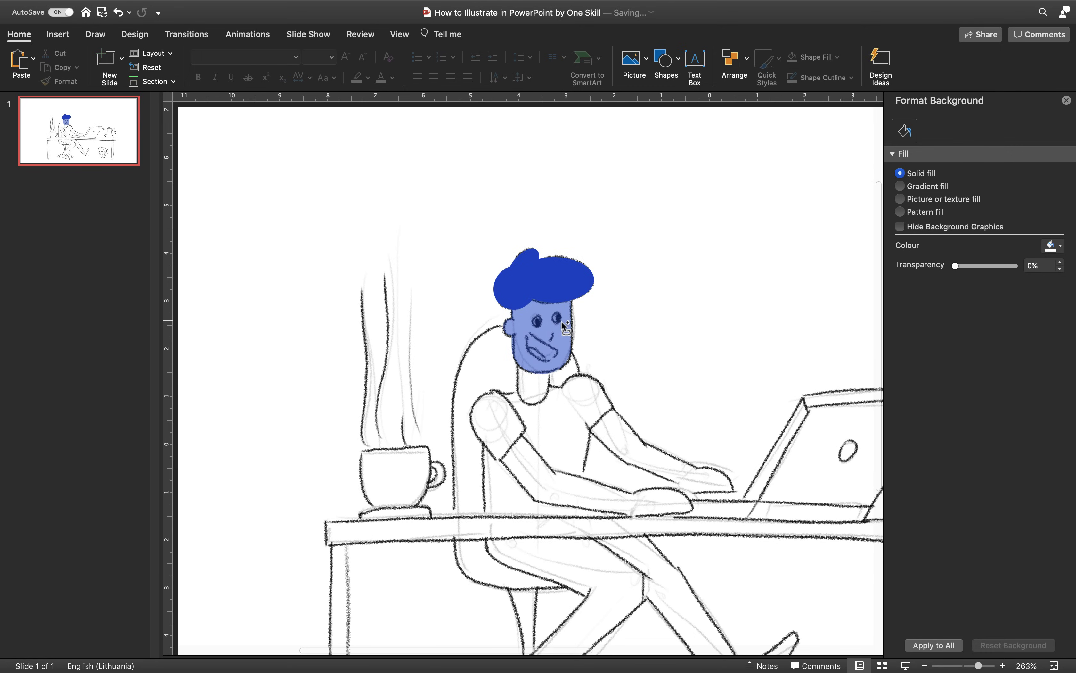
scroll(561, 321, right, 3)
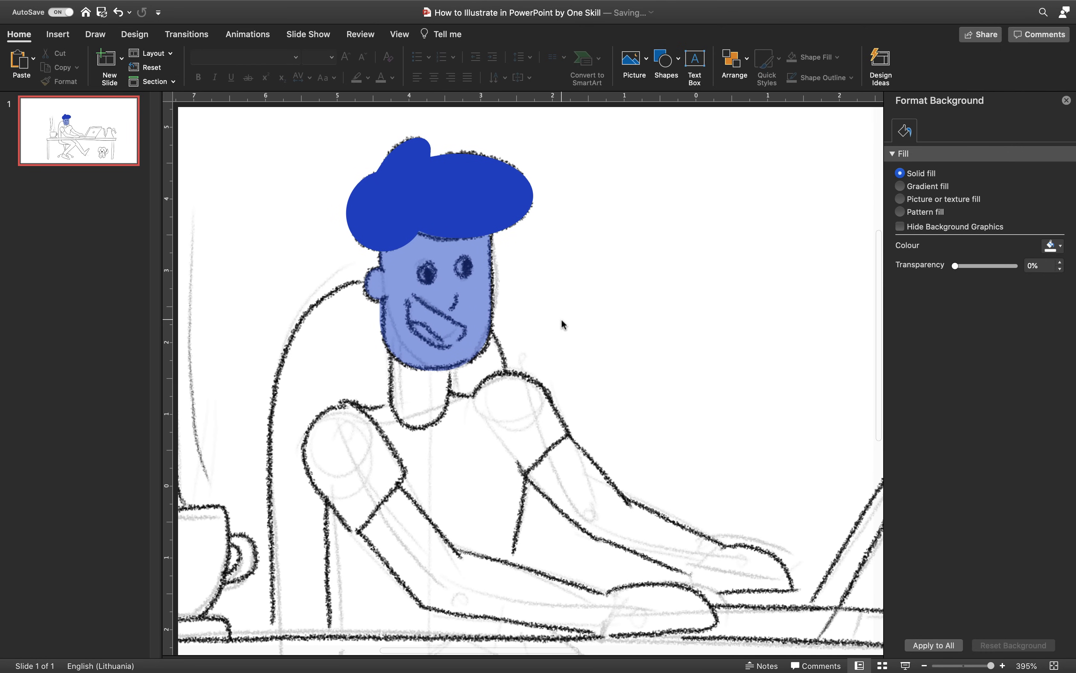
click(62, 35)
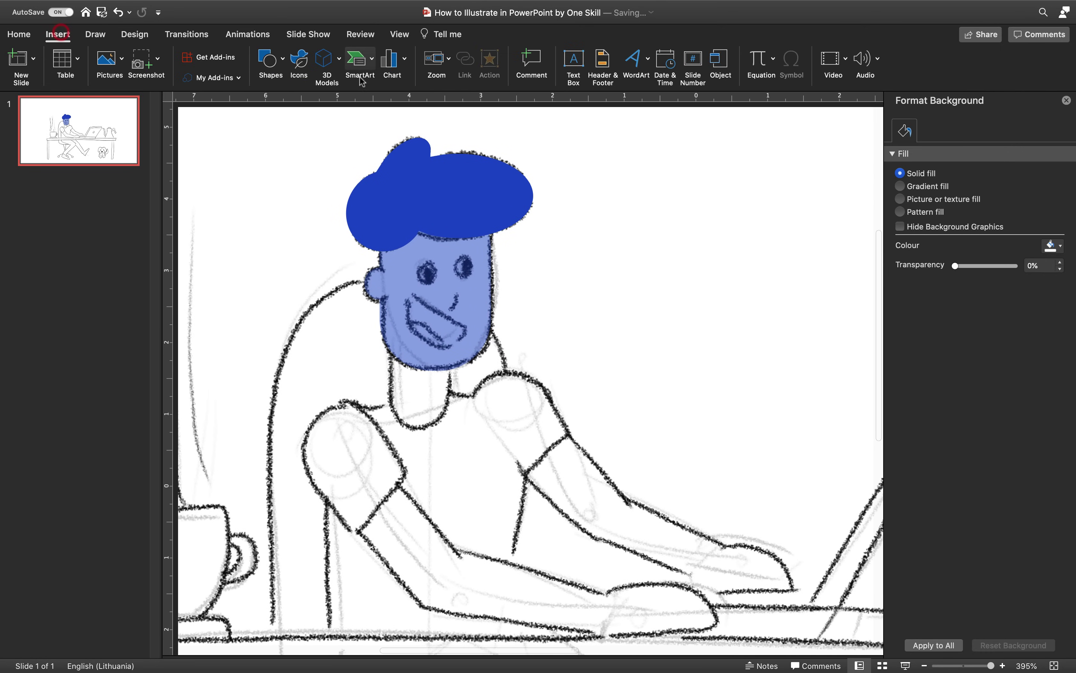
click(274, 59)
click(383, 99)
drag(557, 266, 574, 285)
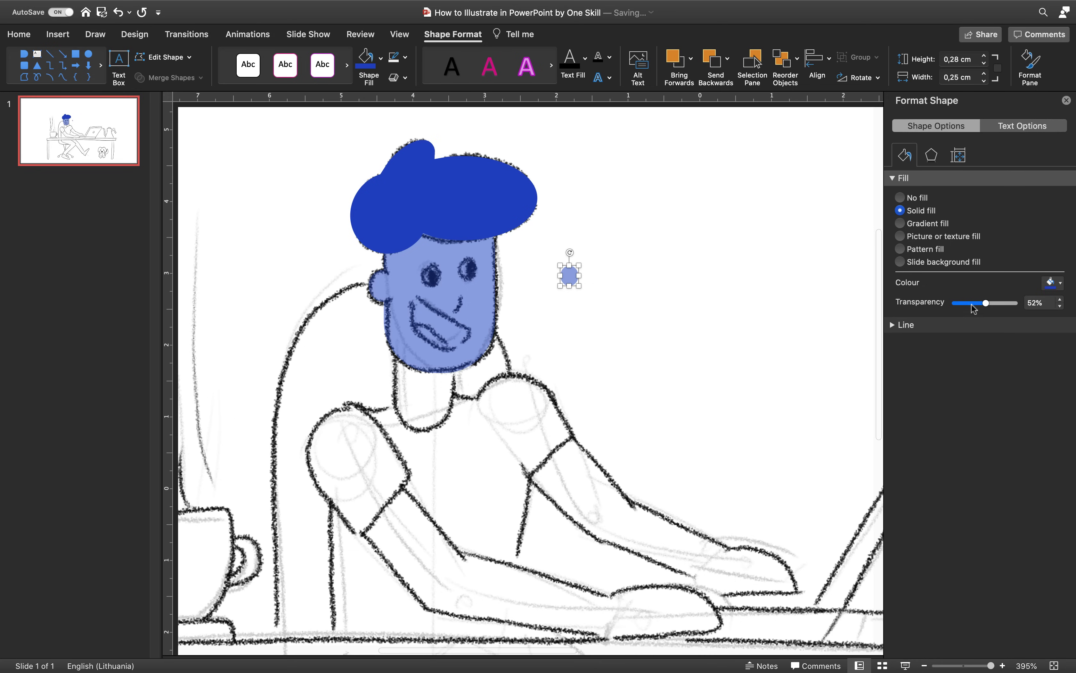
Set the small eye oval's fill transparency to 0% and its fill colour to white.
drag(987, 305, 917, 308)
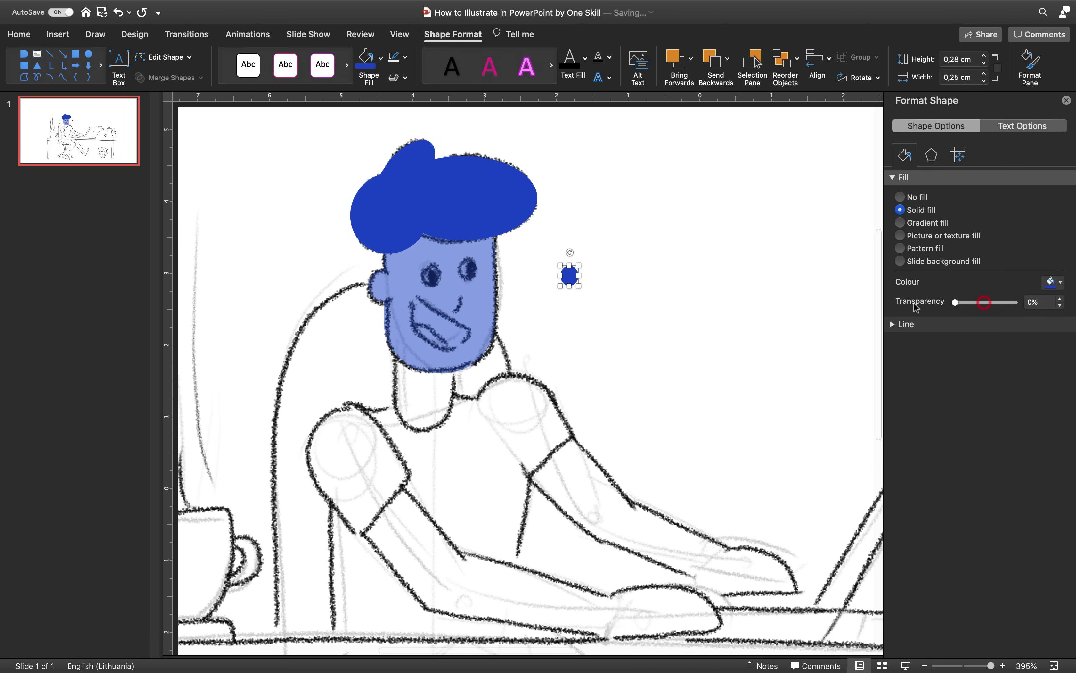
click(384, 61)
click(366, 117)
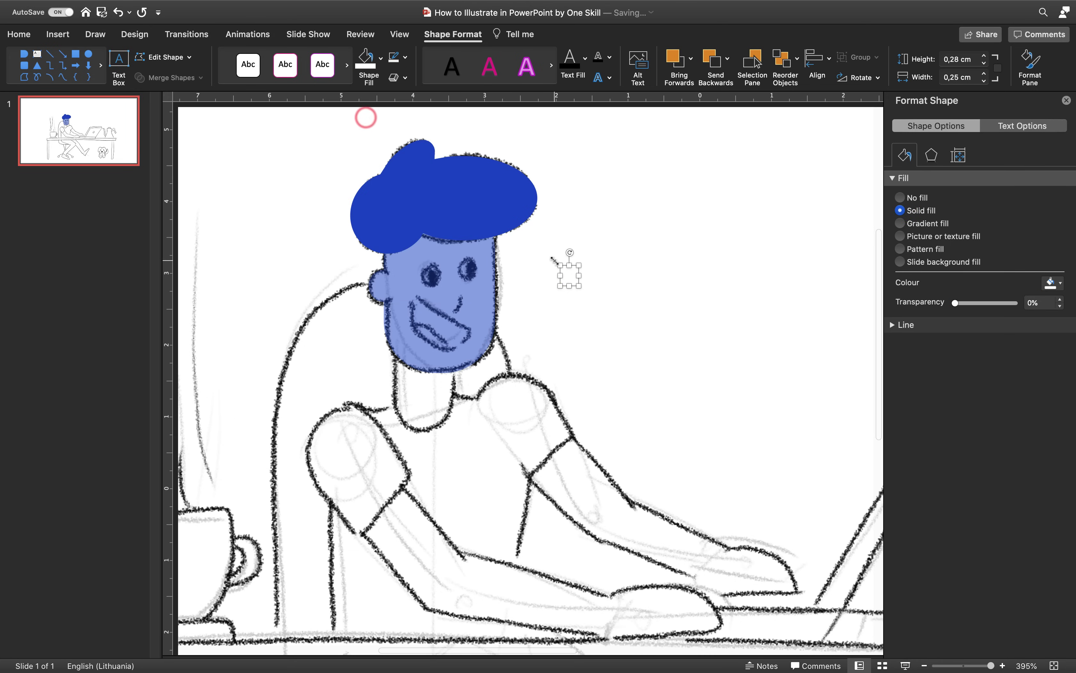
Place the white oval over the eye nearest the ear and add a darkest-blue copy, about 0.17 cm by 0.15 cm, as its pupil.
drag(568, 274, 451, 254)
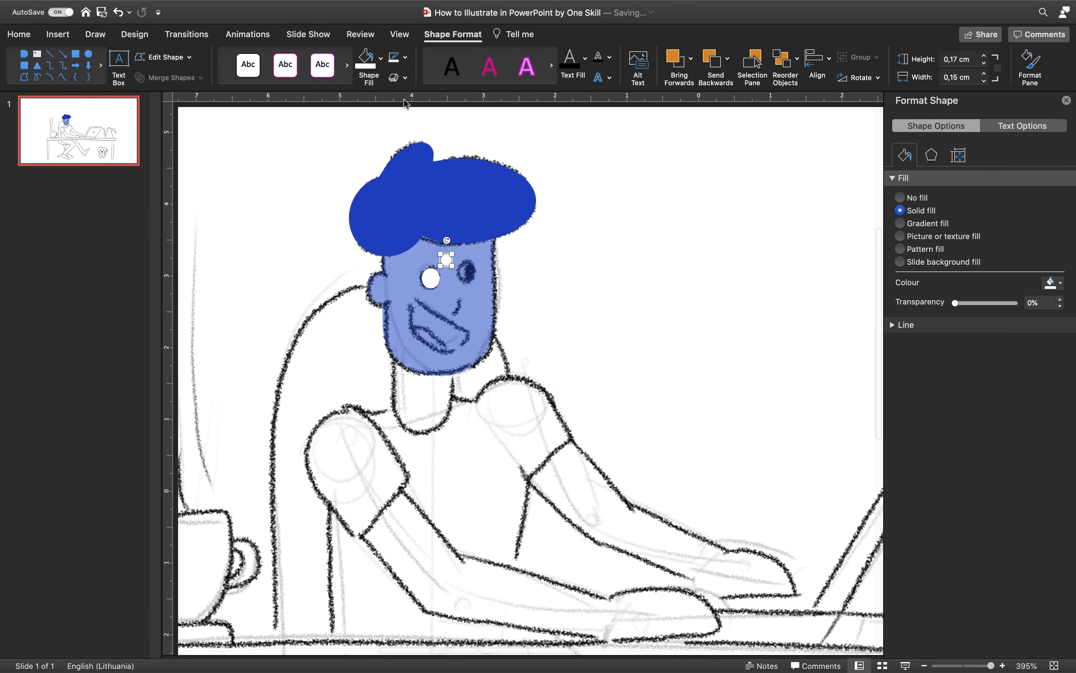
click(382, 58)
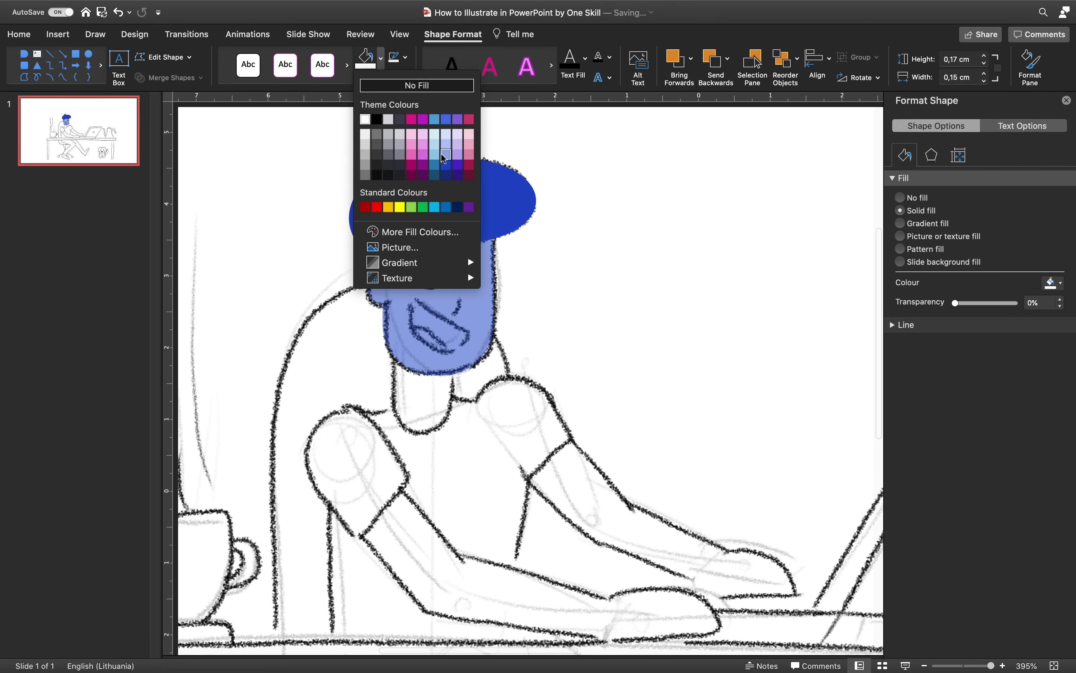
click(447, 175)
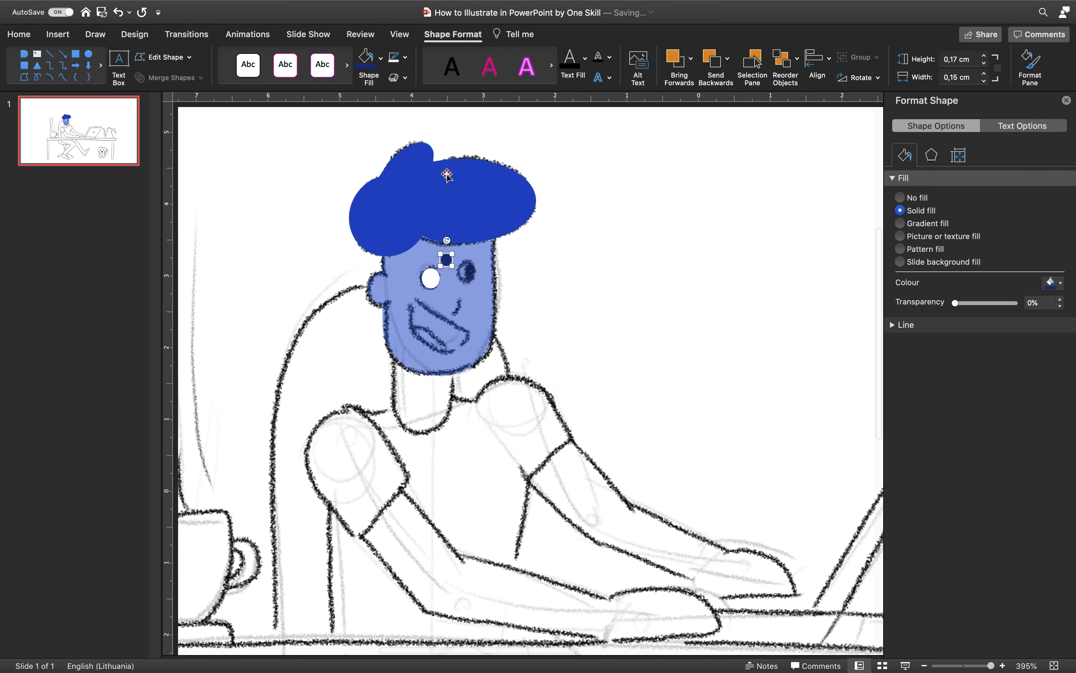
drag(451, 263, 437, 279)
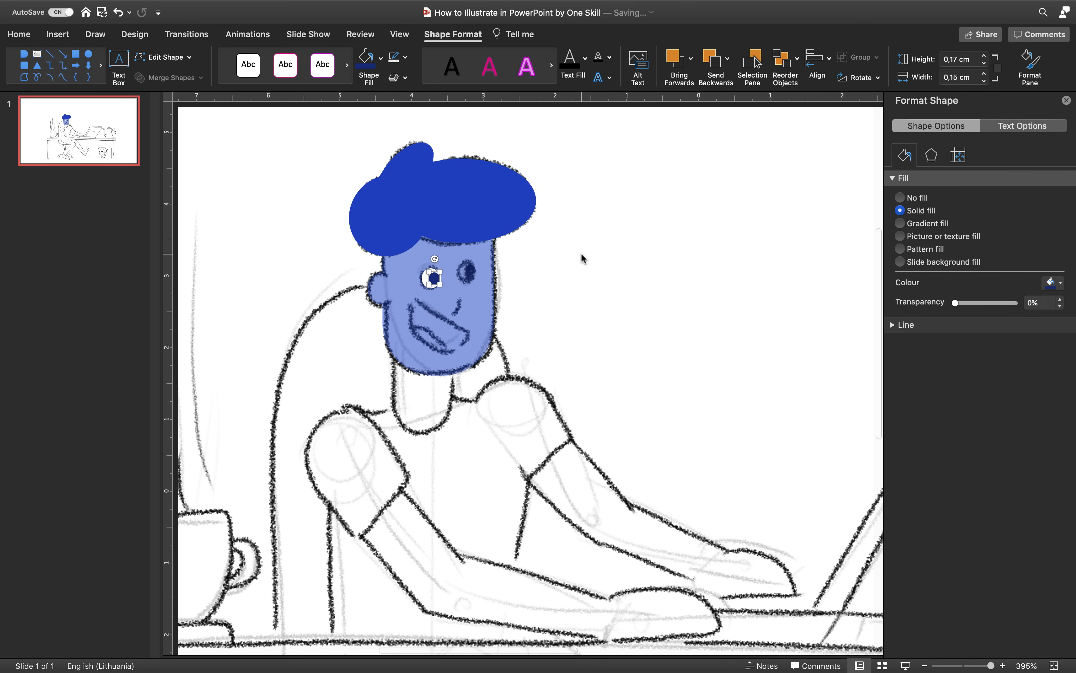
click(582, 254)
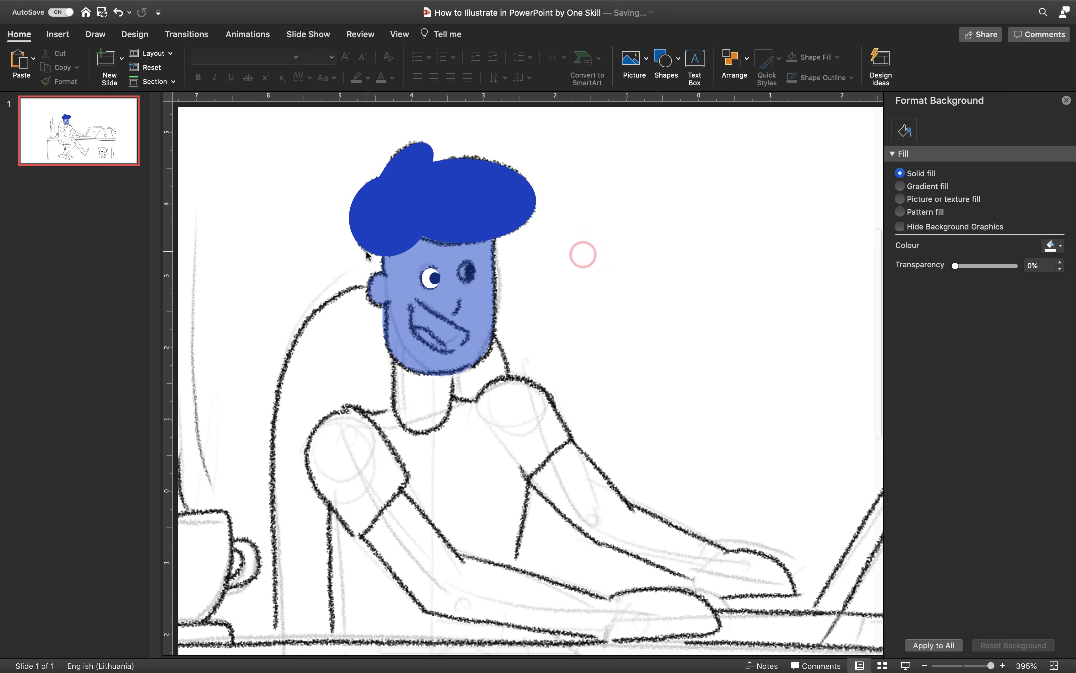
Group the white eye oval with its dark pupil and place a copy of the group over the other sketched eye.
drag(341, 241, 451, 305)
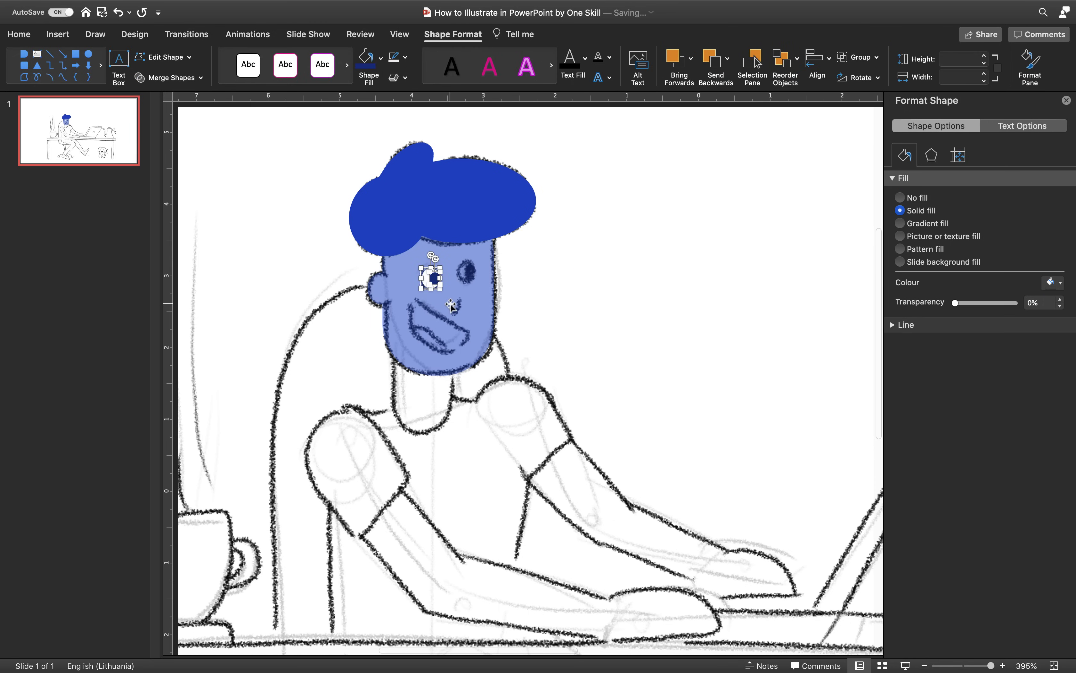
right_click(430, 278)
mouse_move(574, 329)
click(627, 329)
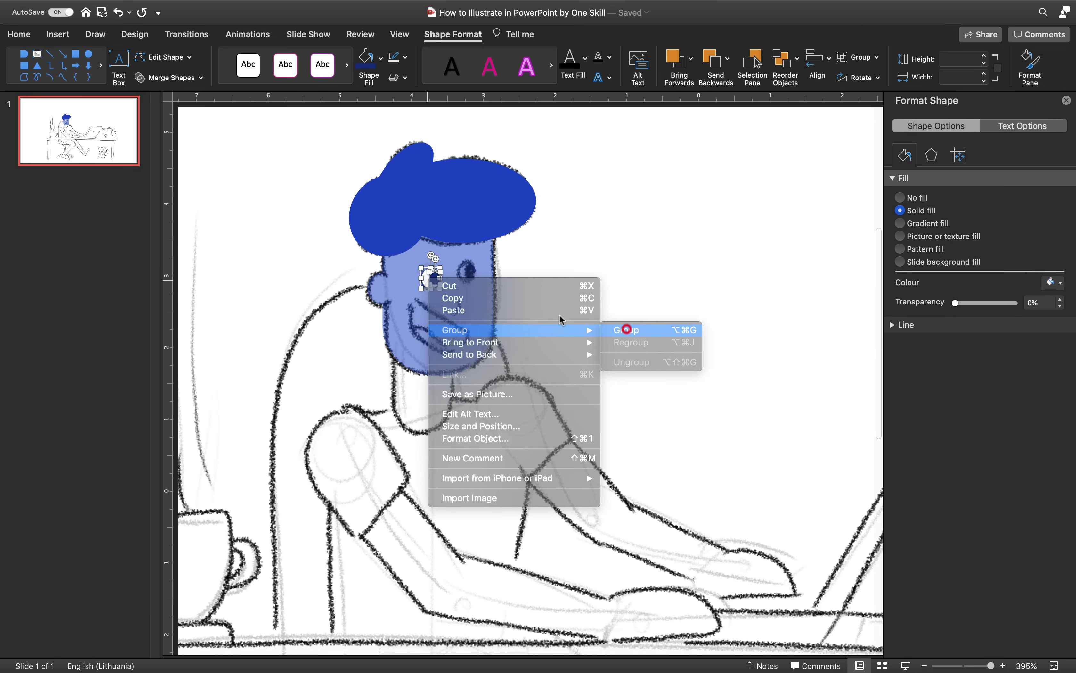
drag(431, 278, 467, 278)
key(super+z)
click(435, 281)
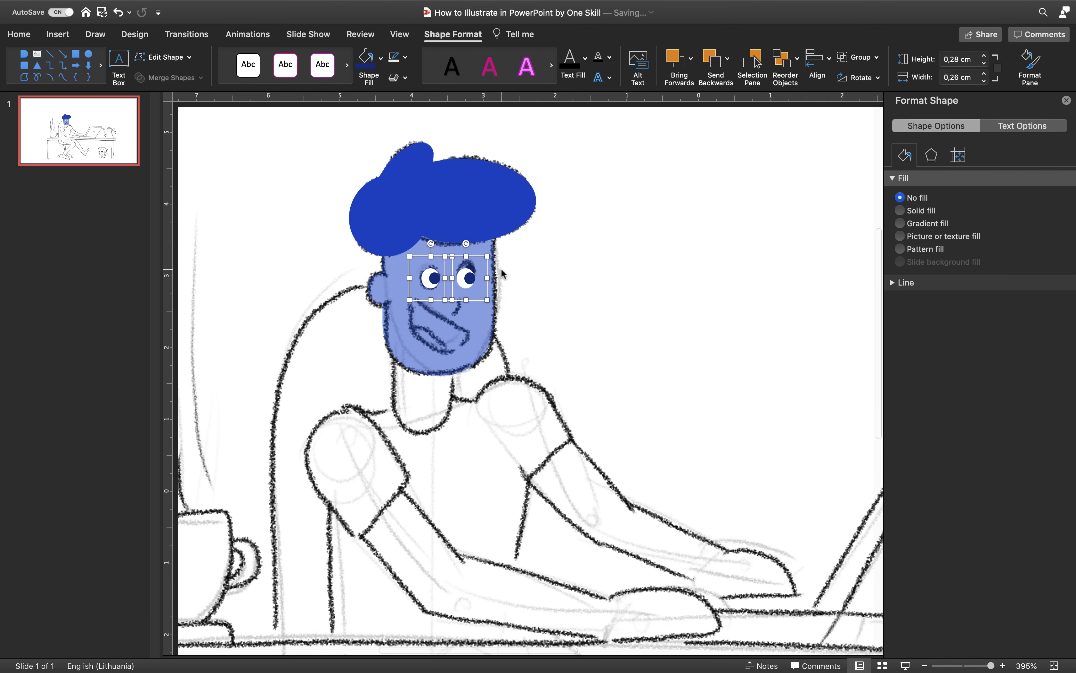
click(546, 263)
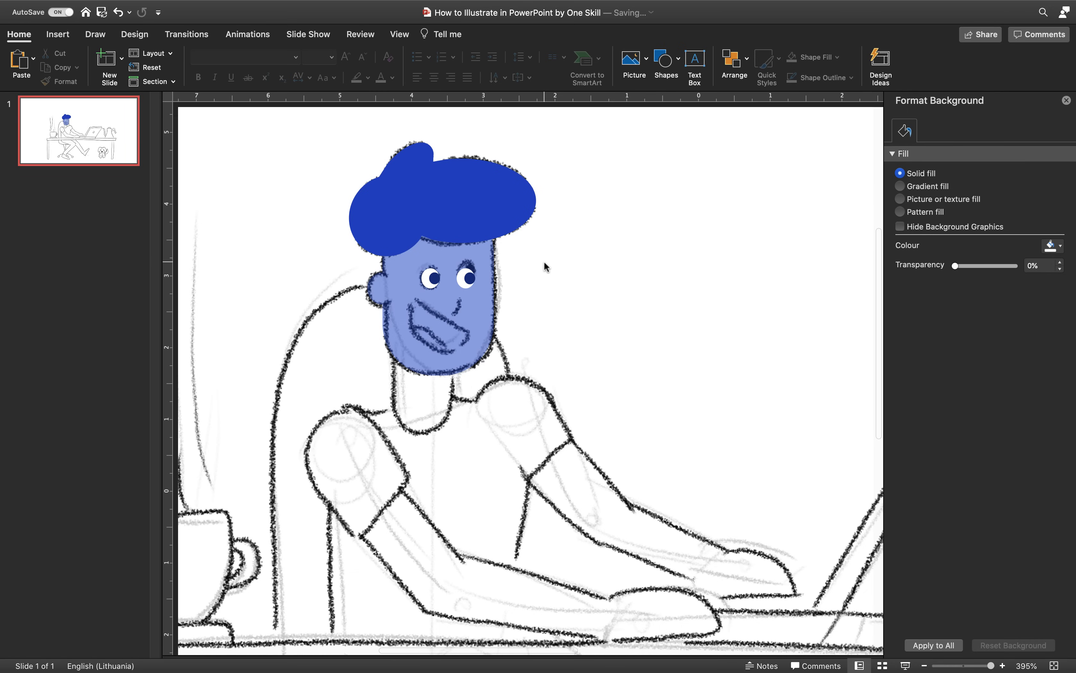
Draw a closed three-cornered freeform over the sketched mouth, with its straight upper edge following the slanted lip line.
click(55, 38)
click(283, 62)
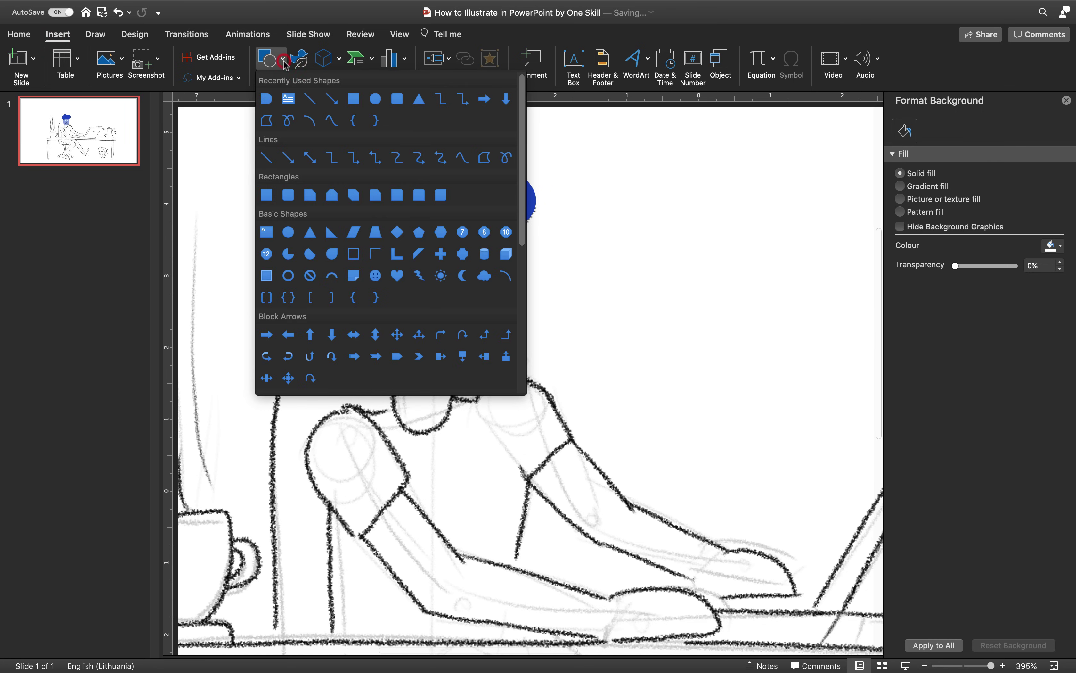
click(485, 158)
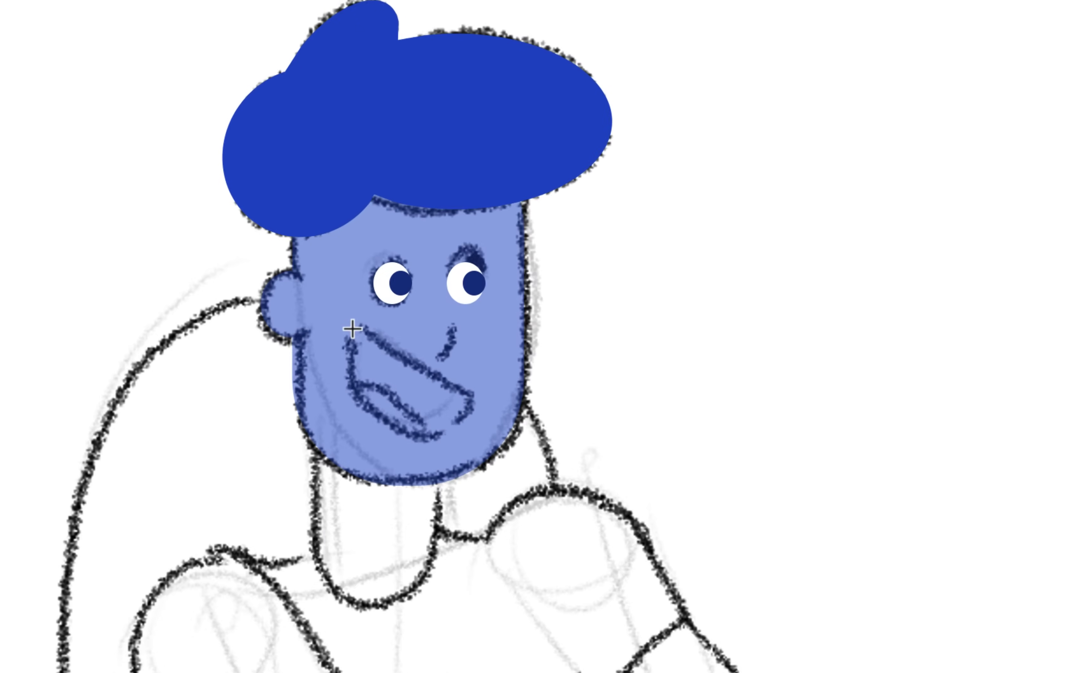
click(410, 298)
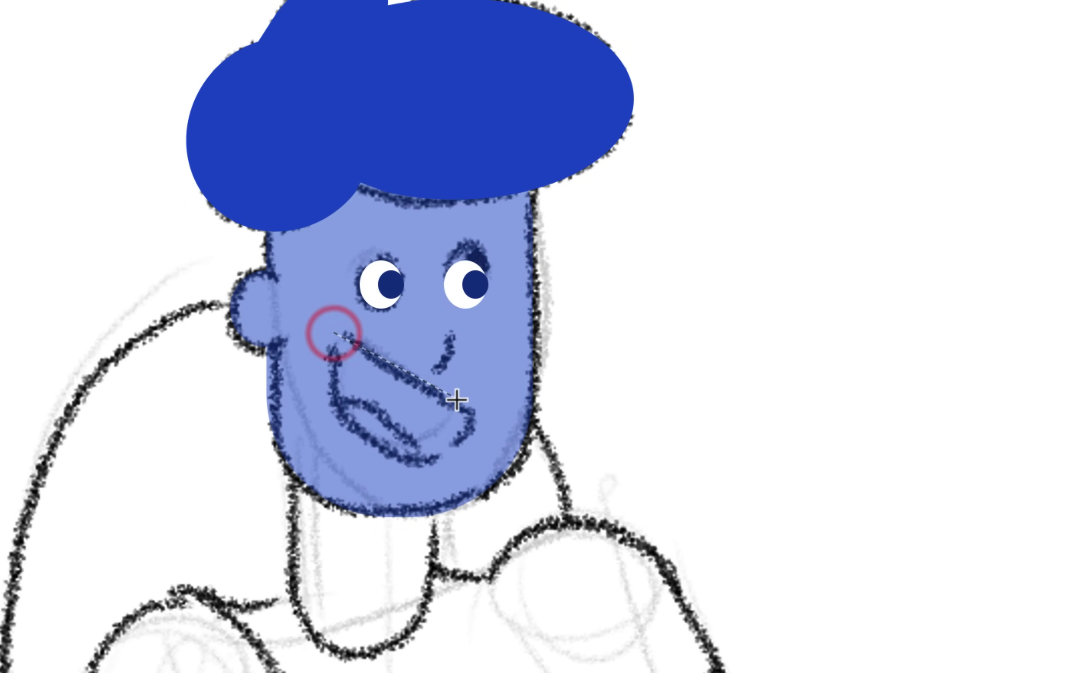
click(486, 419)
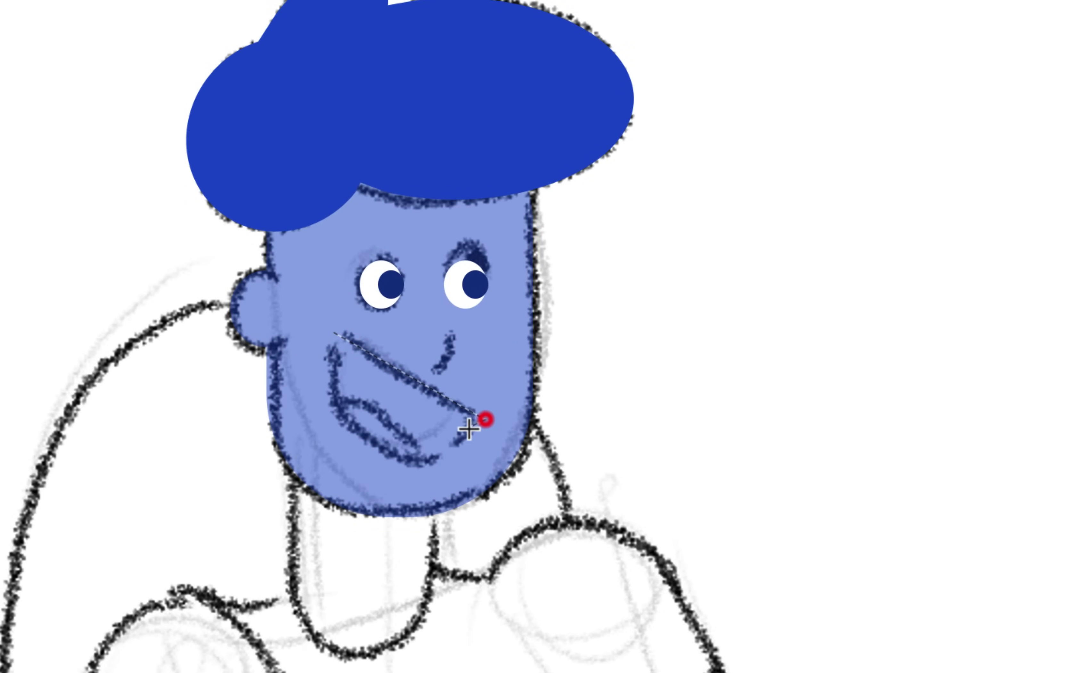
click(378, 454)
click(337, 334)
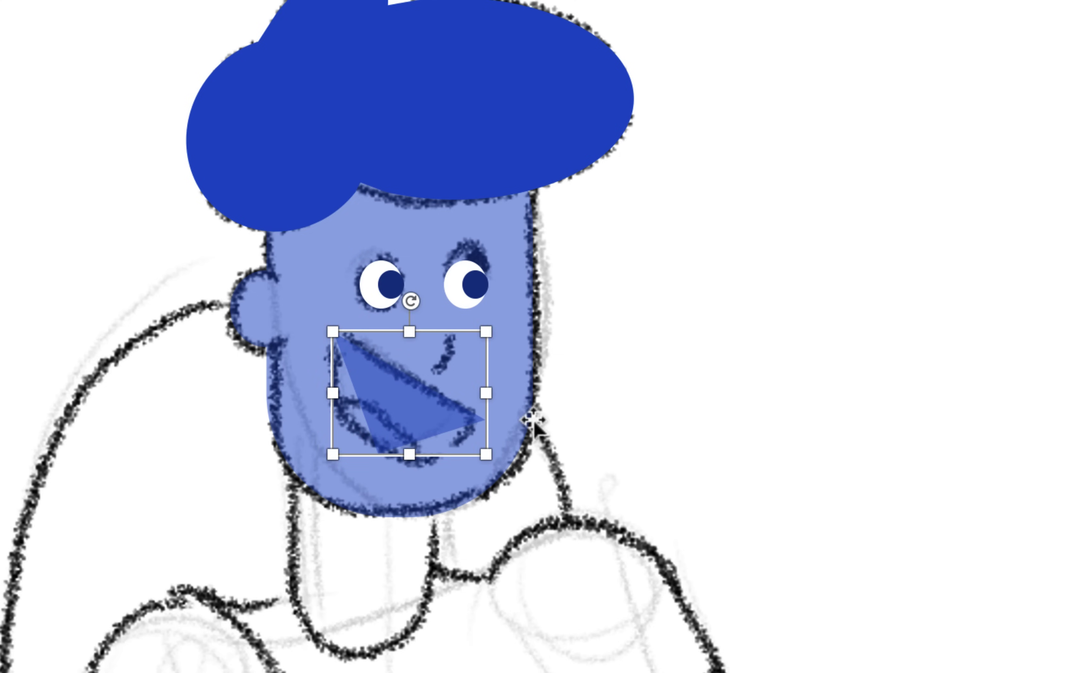
Convert the mouth shape's lowest vertex to a smooth point and lengthen its curve handle to follow the sketched lower lip.
right_click(408, 409)
click(506, 545)
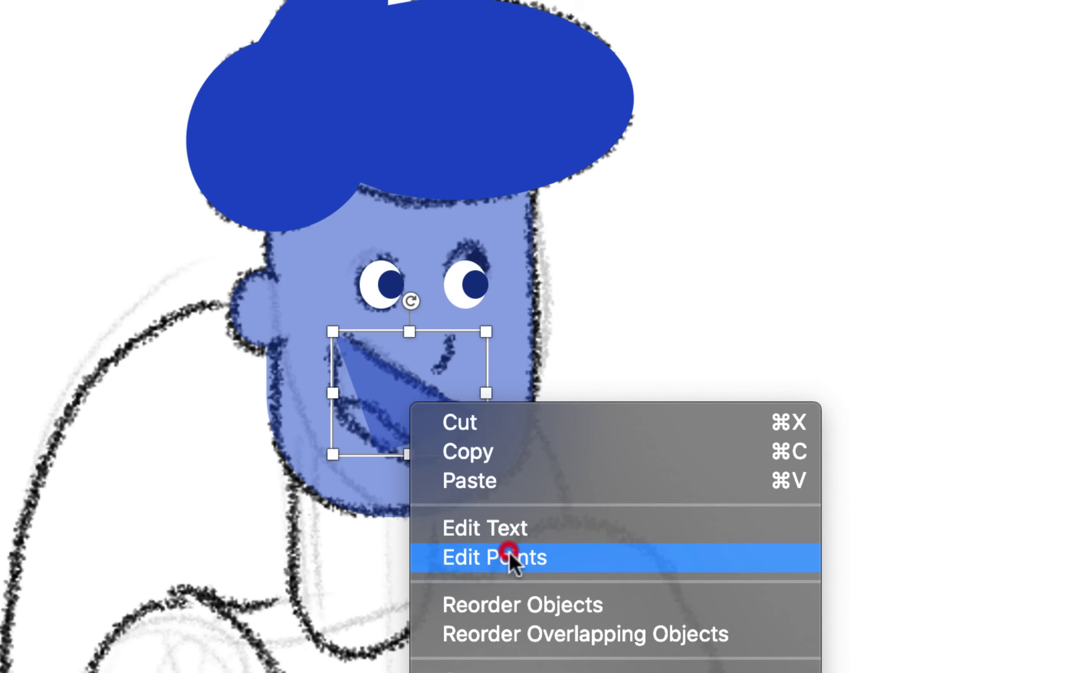
right_click(377, 457)
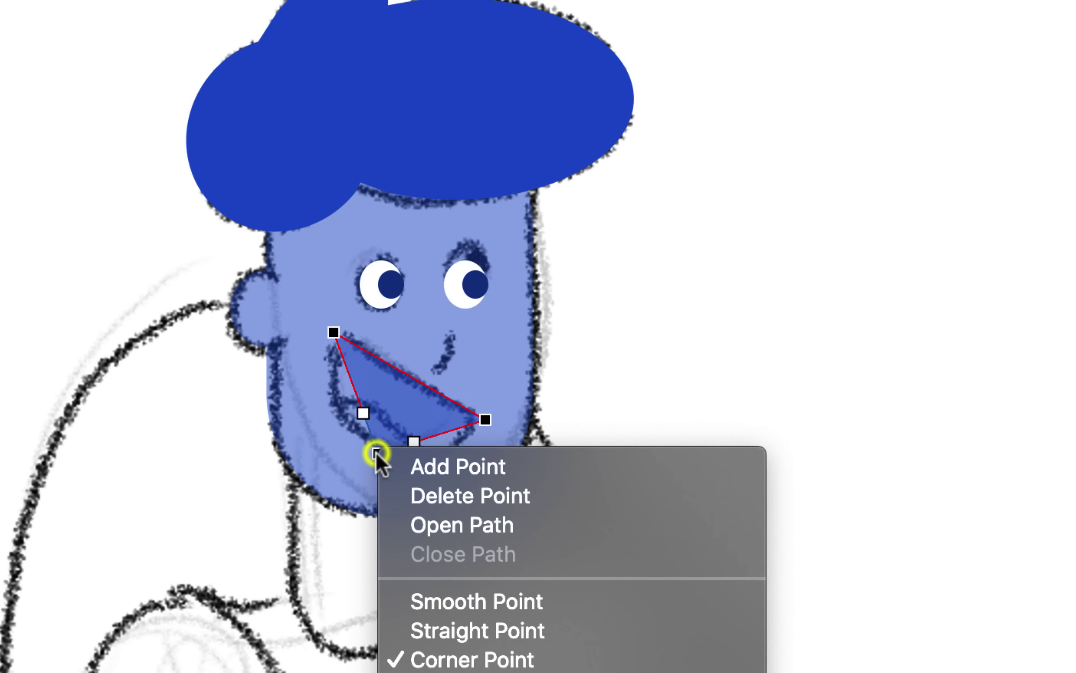
click(463, 601)
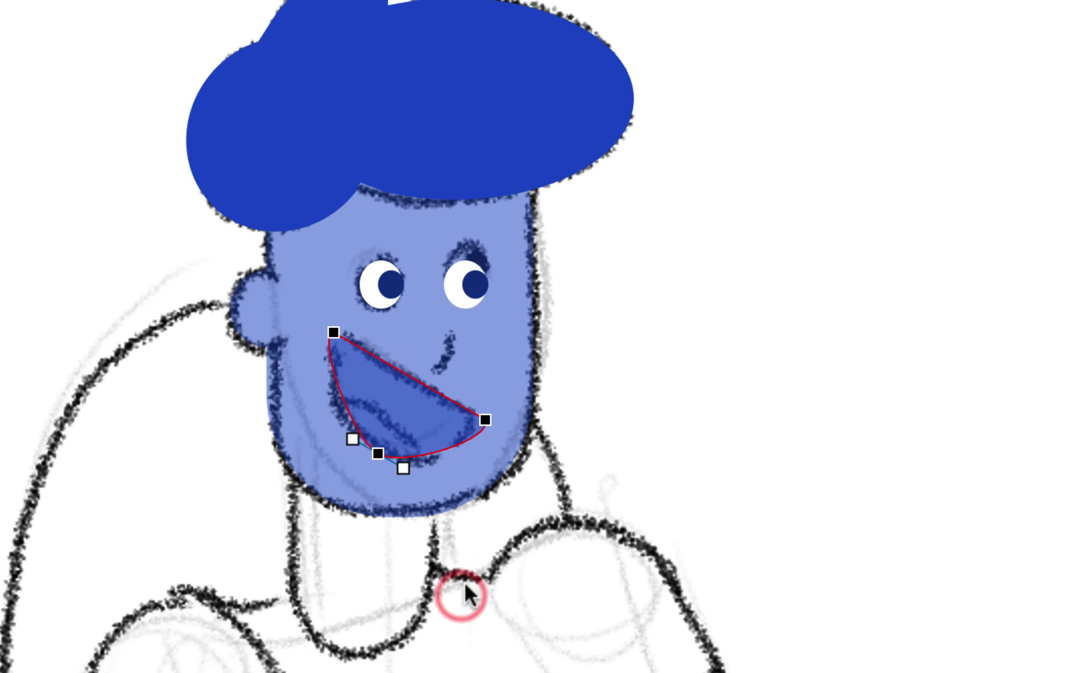
drag(403, 468, 427, 482)
click(777, 317)
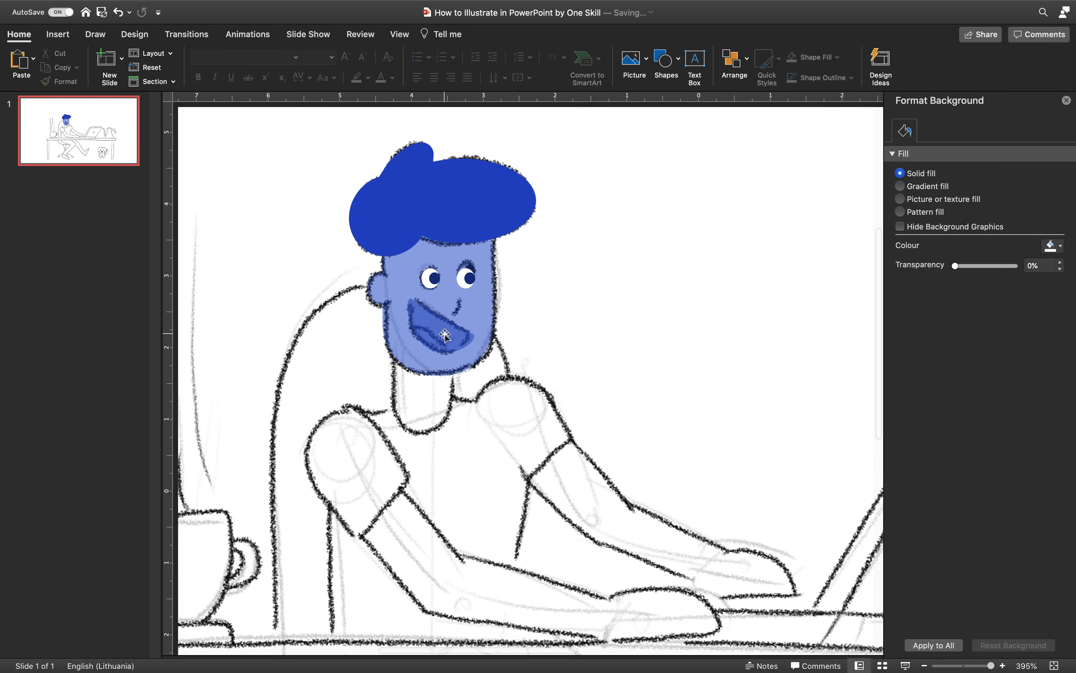
Set the mouth shape's fill transparency to 0% and its fill colour to the darkest blue.
click(445, 336)
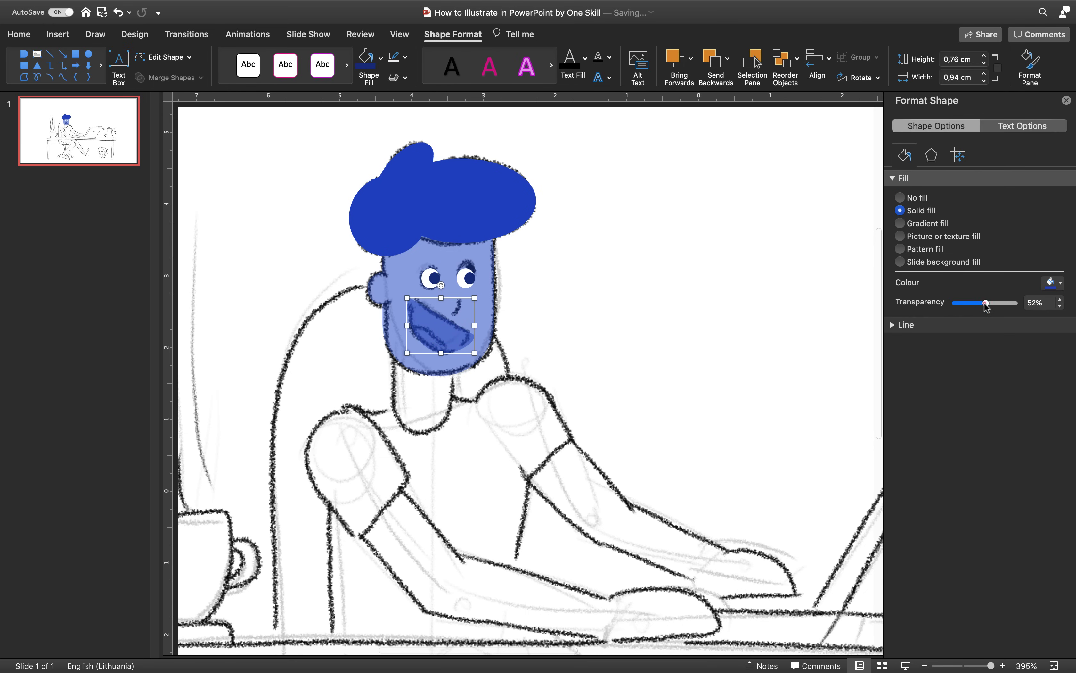
drag(986, 303, 928, 303)
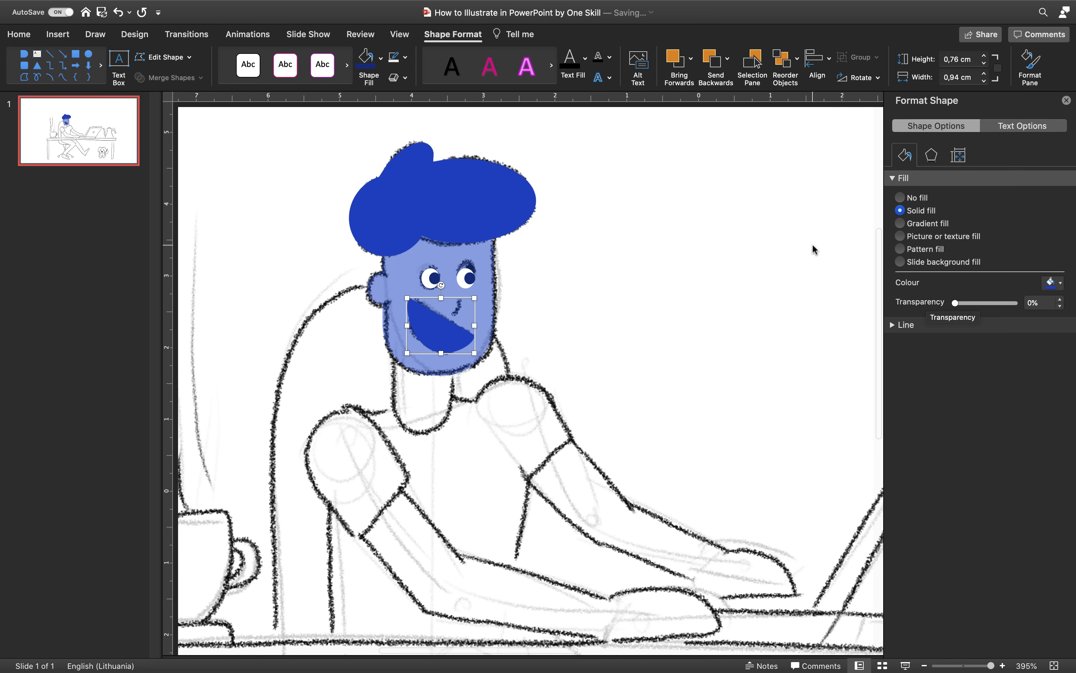
click(381, 58)
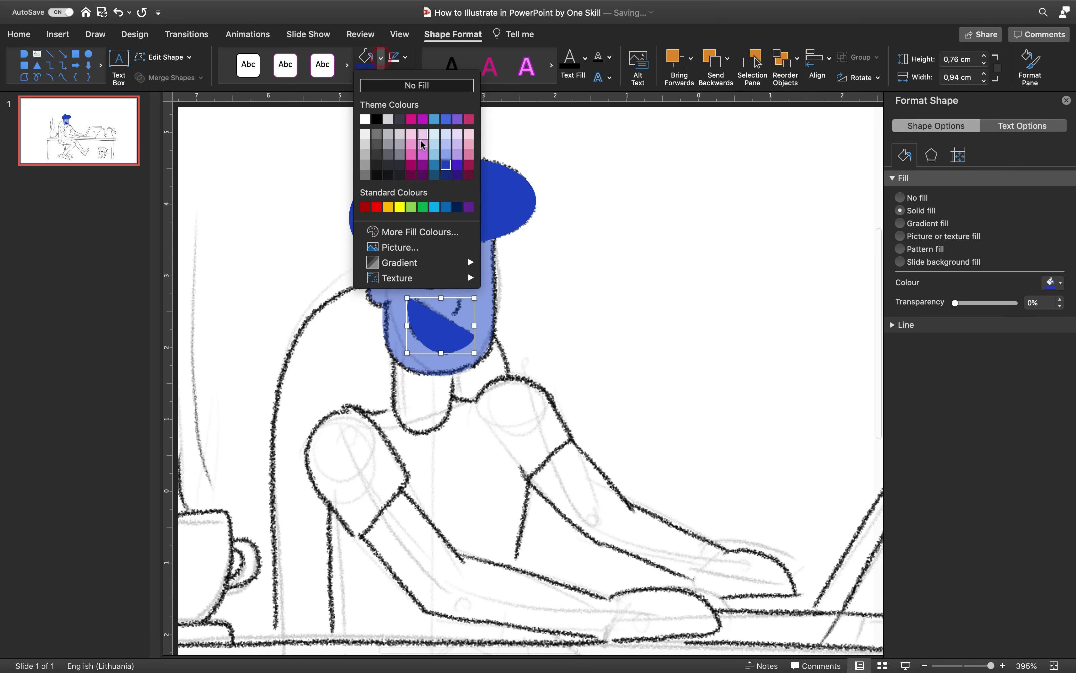
click(446, 175)
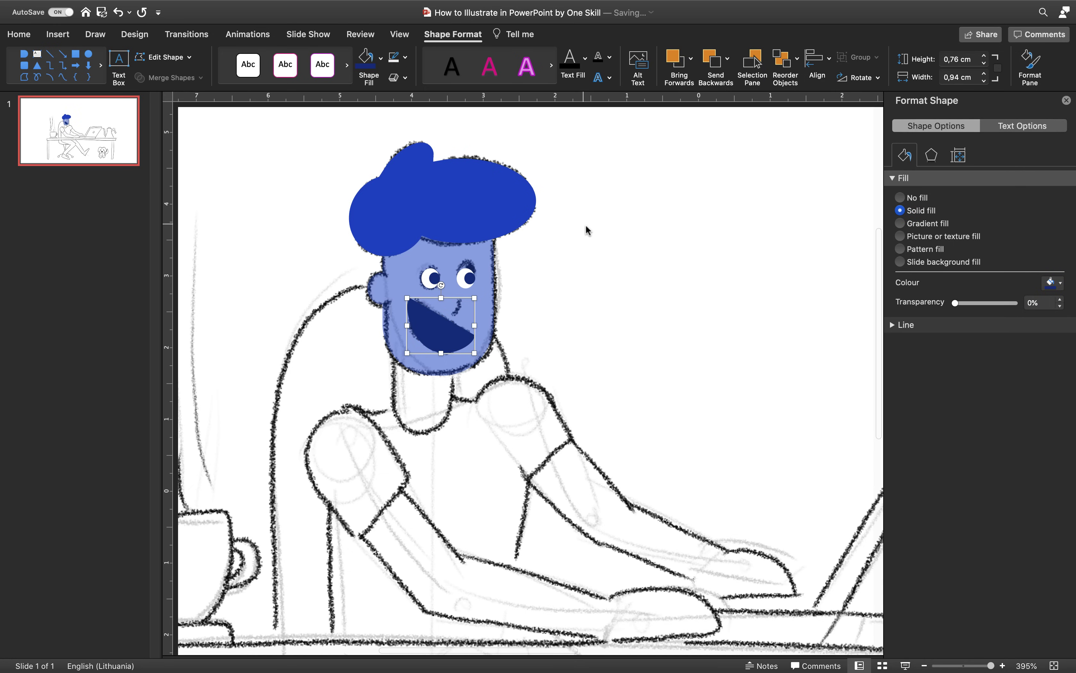
click(606, 239)
Copy the mouth into the empty area beside the face and draw a pink oval about 0.76 cm high and 0.93 cm wide over its lower edge.
click(450, 332)
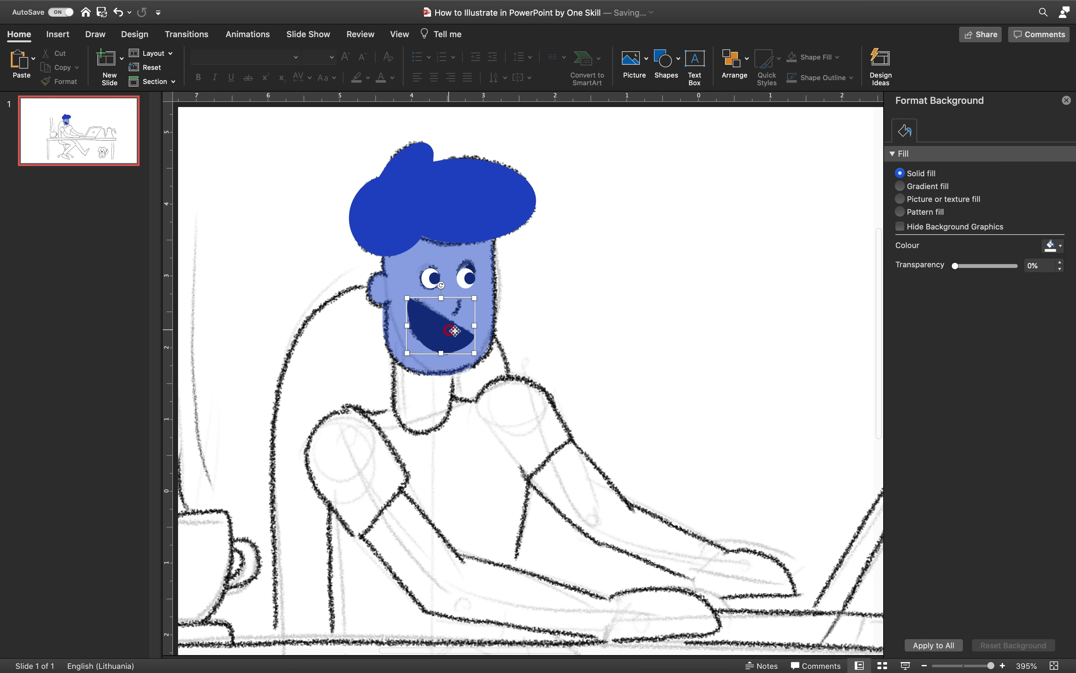
drag(445, 338, 628, 326)
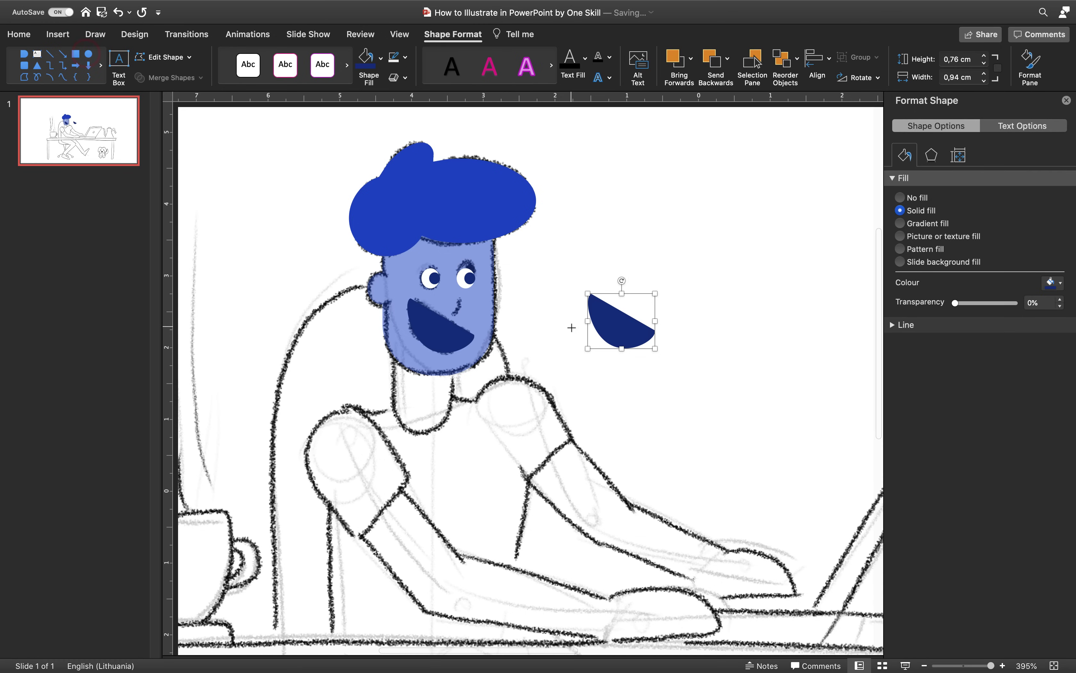
drag(571, 328, 635, 332)
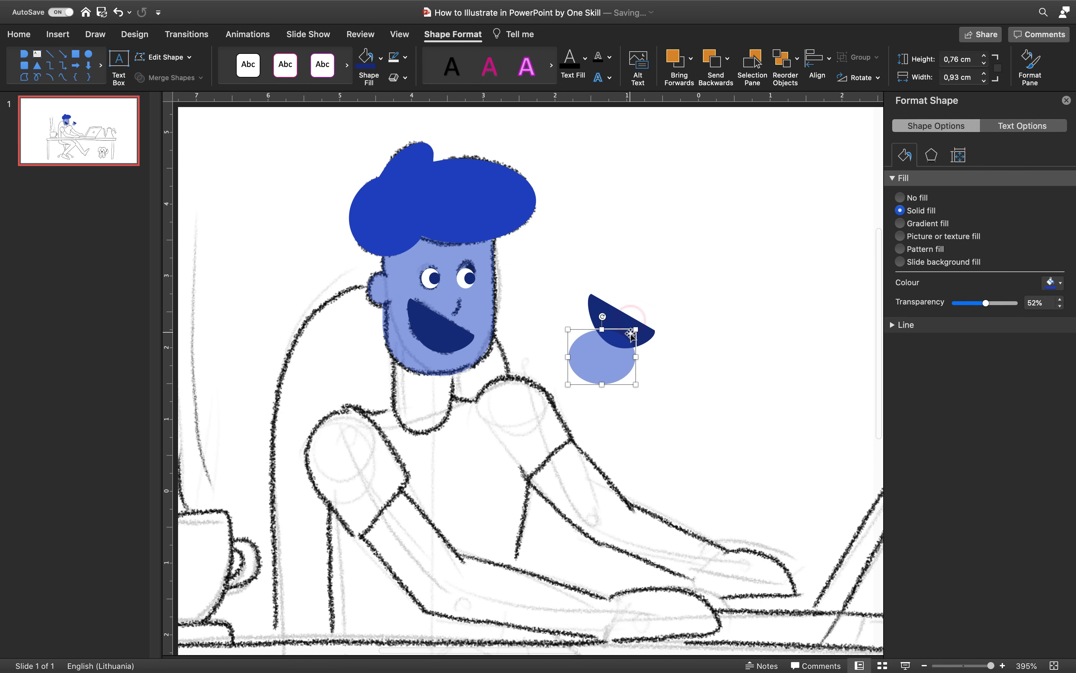
click(1061, 284)
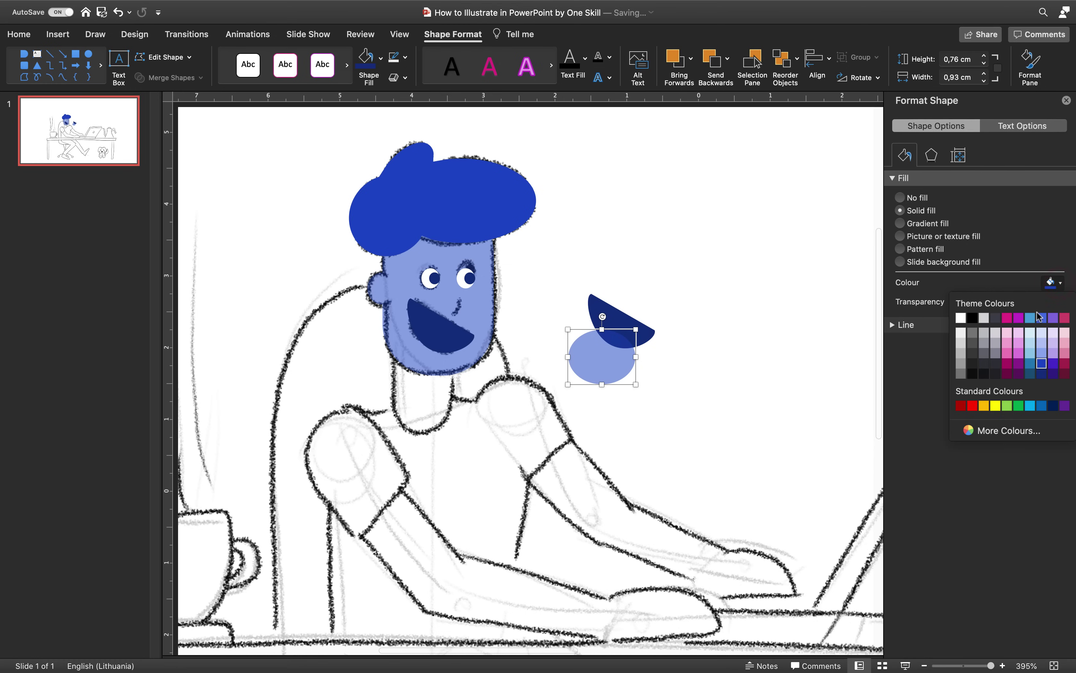
click(1007, 318)
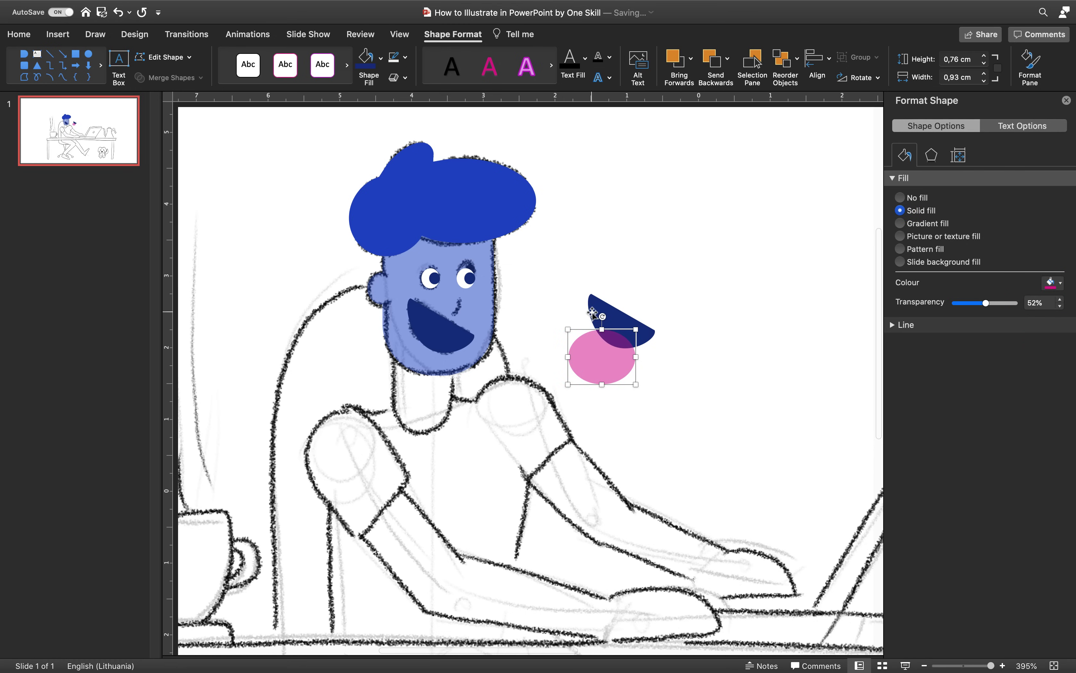
Rotate the pink oval to match the mouth's slant and place a copy of it over the mouth copy's upper edge.
drag(602, 316, 618, 329)
drag(618, 328, 619, 328)
drag(601, 357, 648, 305)
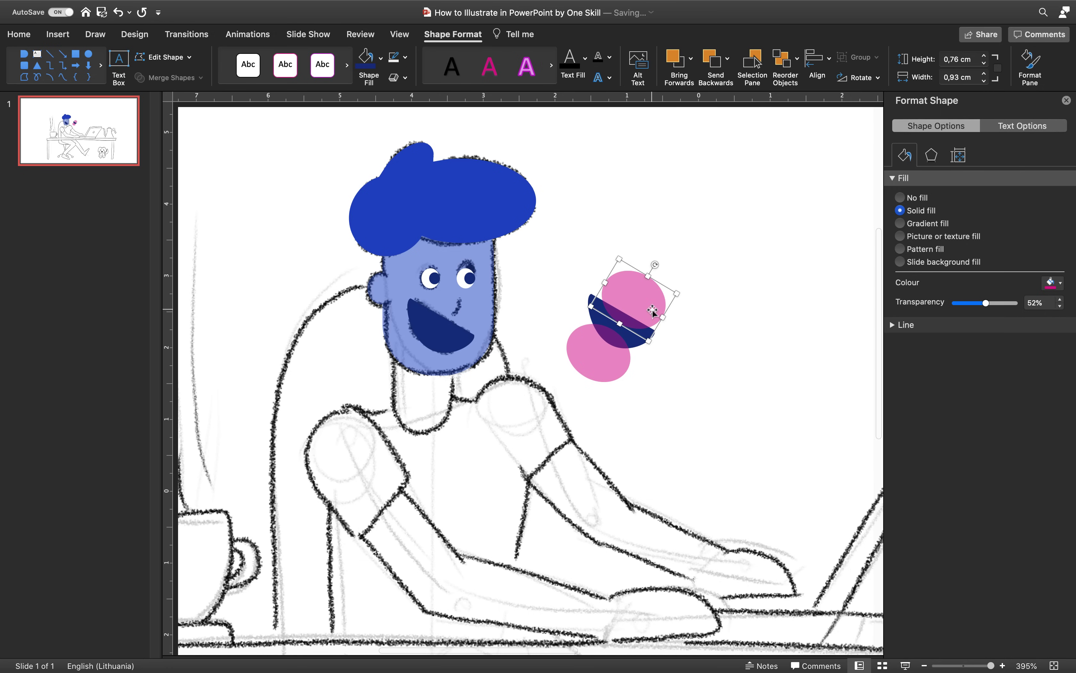
click(574, 307)
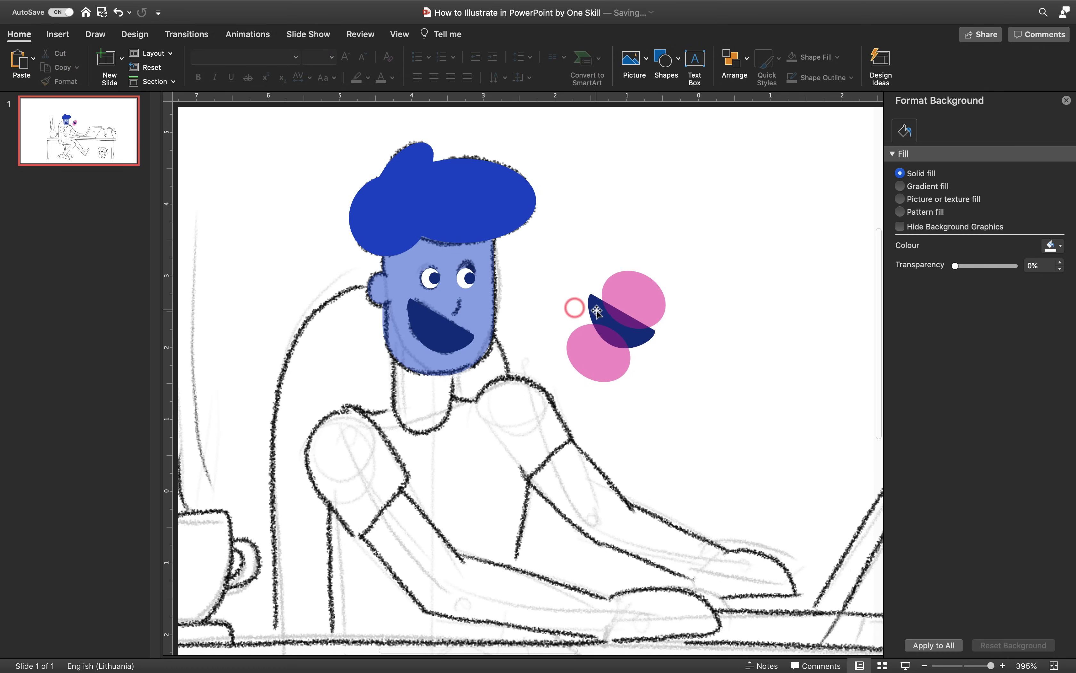
Duplicate the mouth copy with its upper pink oval into the empty area beside it, and delete the upper oval from the original pair.
click(596, 312)
shift+click(647, 285)
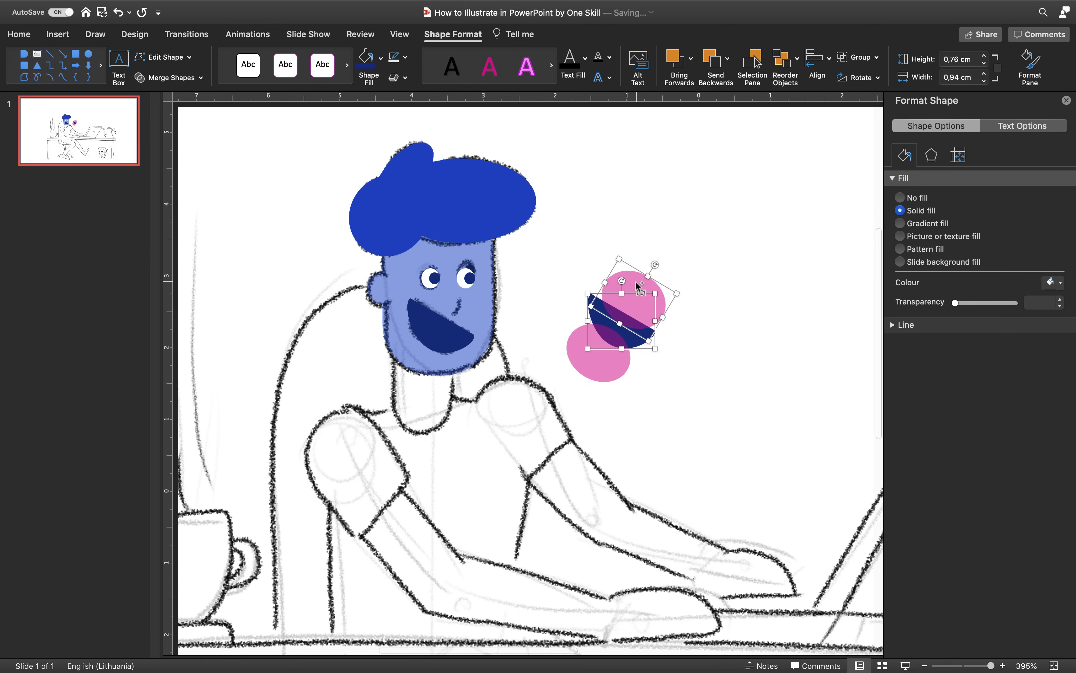
drag(639, 287, 734, 309)
click(637, 301)
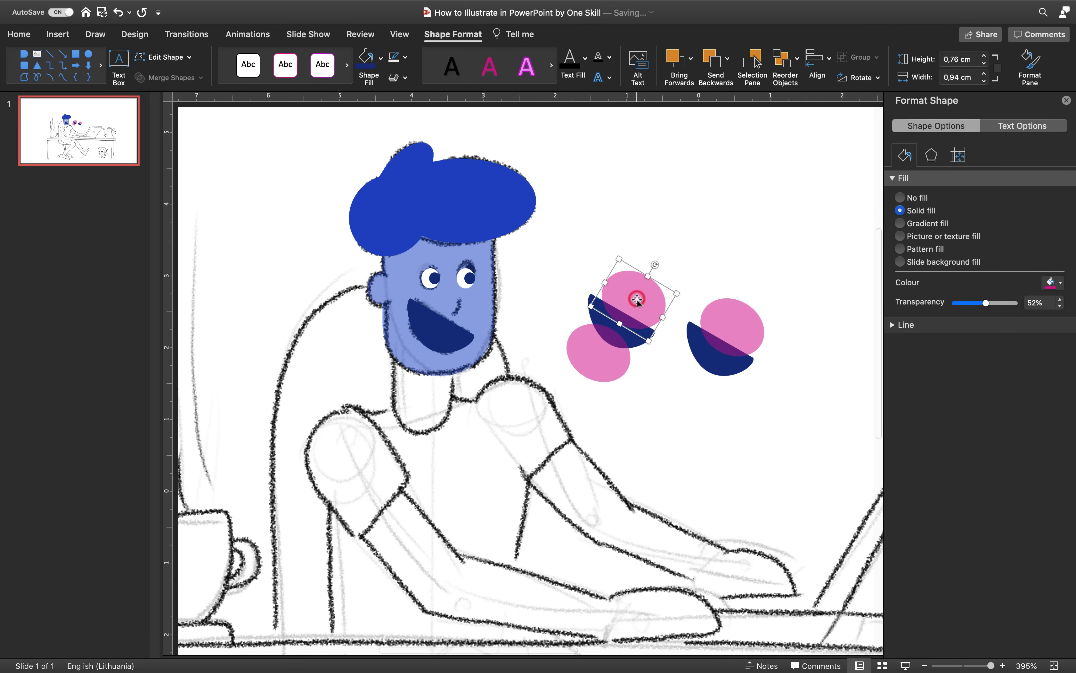
key(Delete)
click(550, 269)
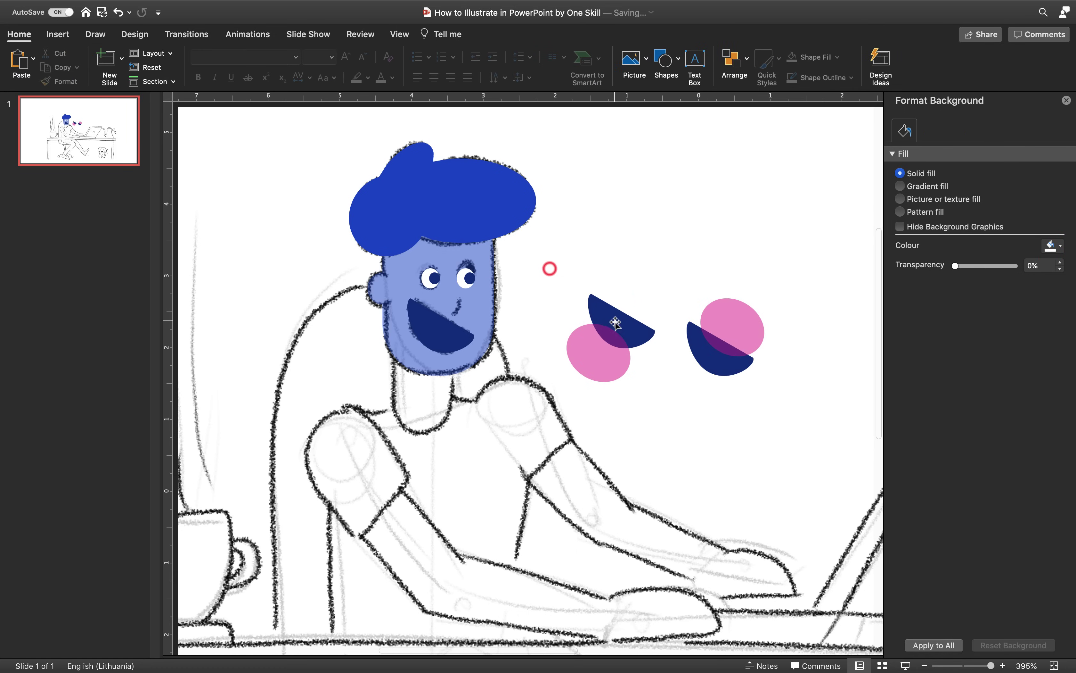
Intersect the mouth copy with the lower pink oval and move the resulting sliver onto the face beside the mouth.
click(615, 323)
shift+click(601, 364)
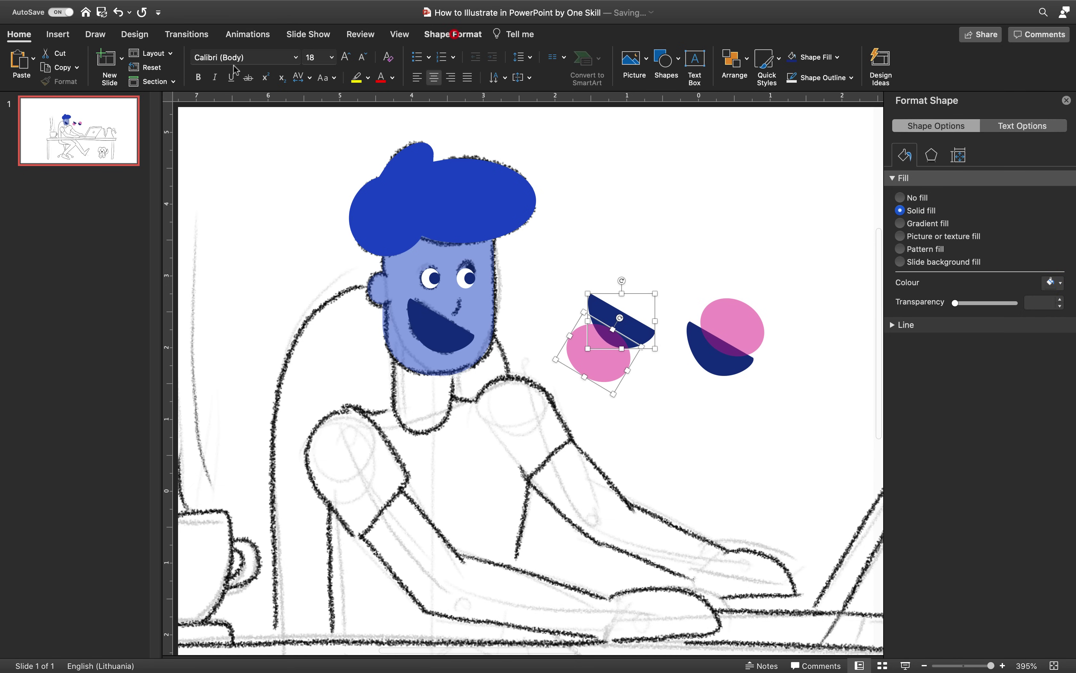
click(191, 79)
click(192, 140)
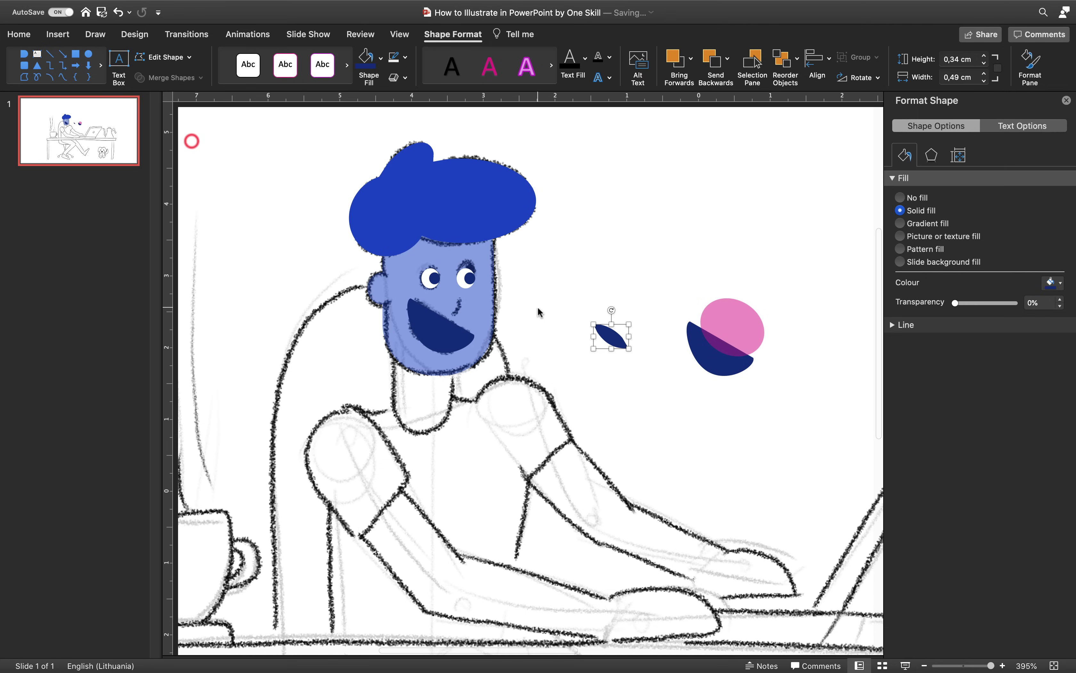
drag(613, 336, 477, 315)
Fill the sliver white and place it along the lower edge of the dark mouth.
click(381, 58)
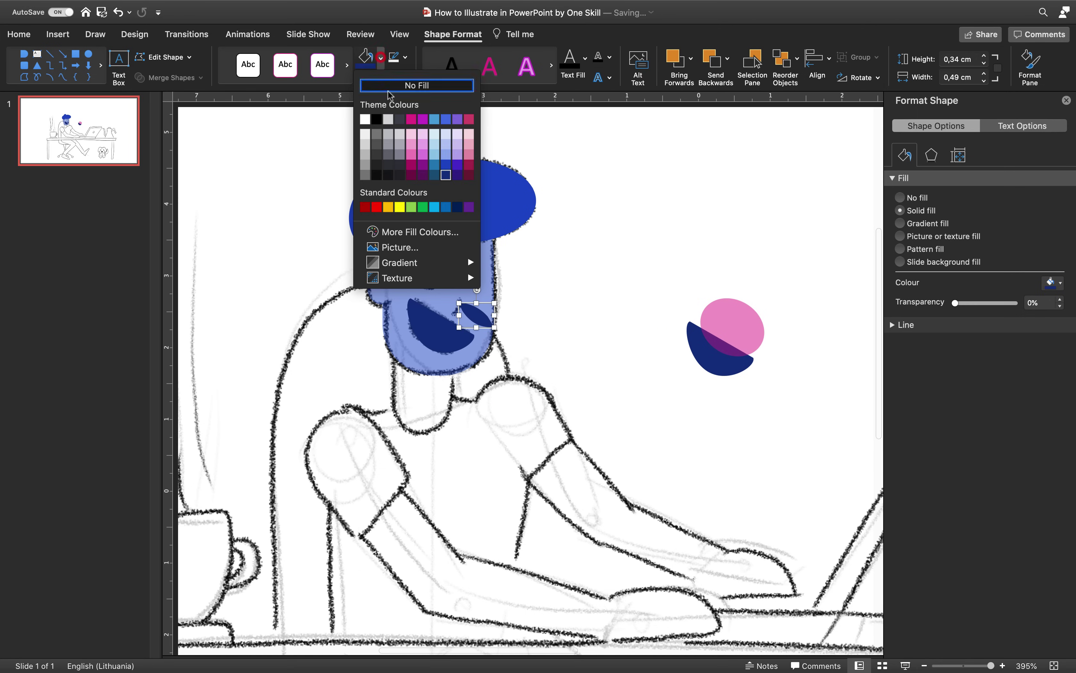
click(365, 119)
drag(475, 315, 430, 340)
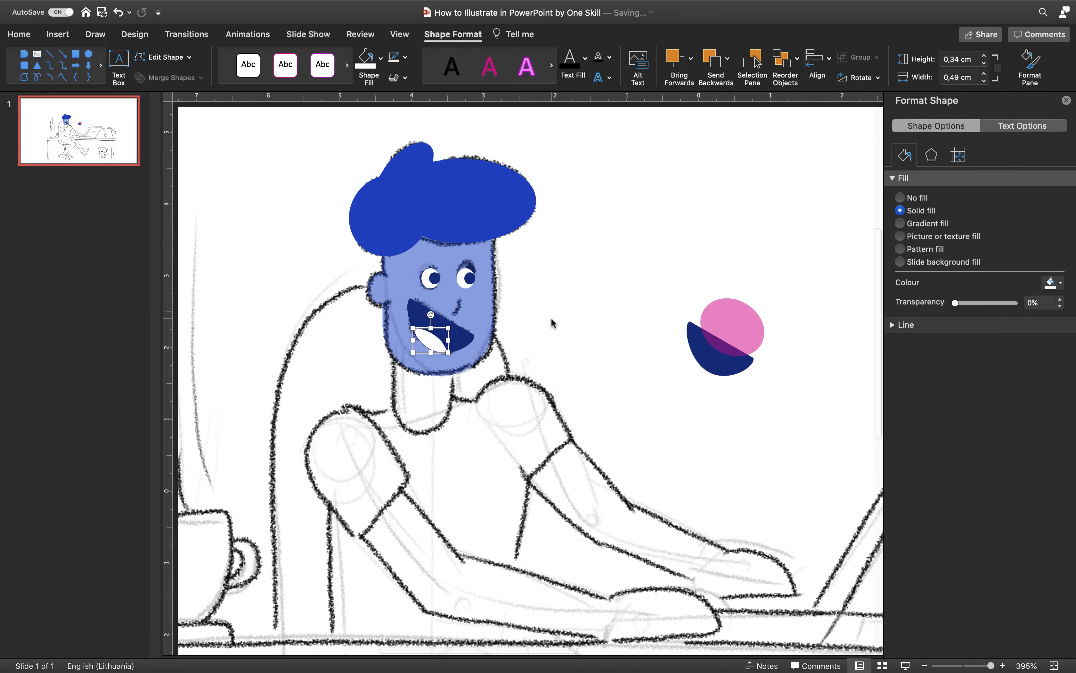
click(573, 307)
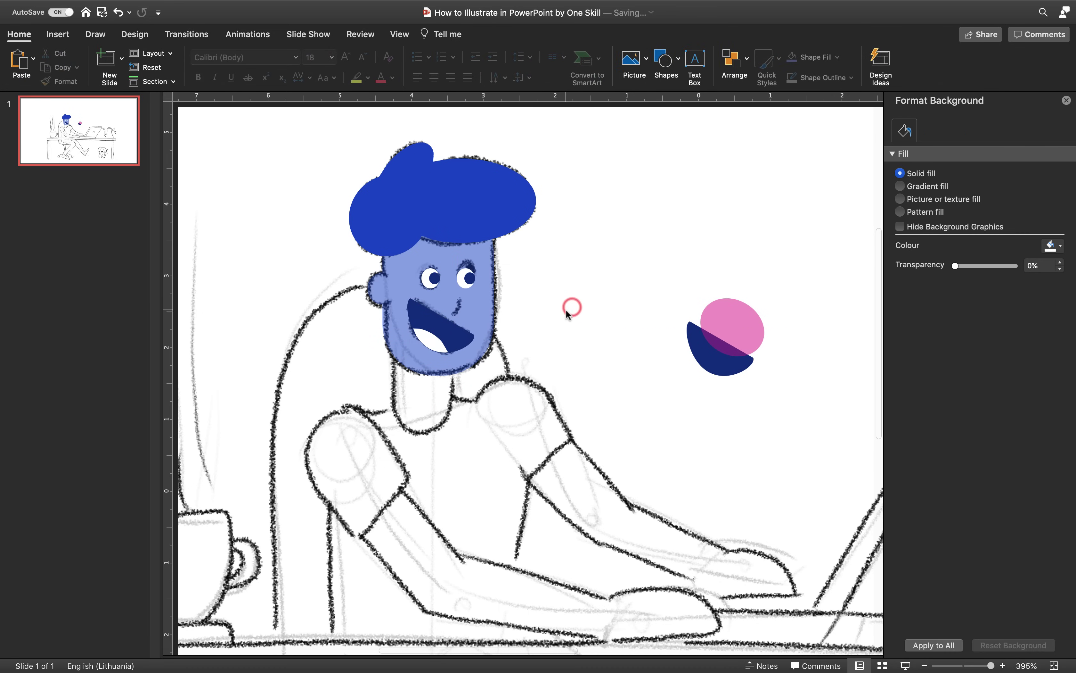
Intersect the remaining mouth copy with its pink oval and move the resulting piece onto the face just above the mouth.
click(725, 361)
shift+click(738, 311)
click(168, 77)
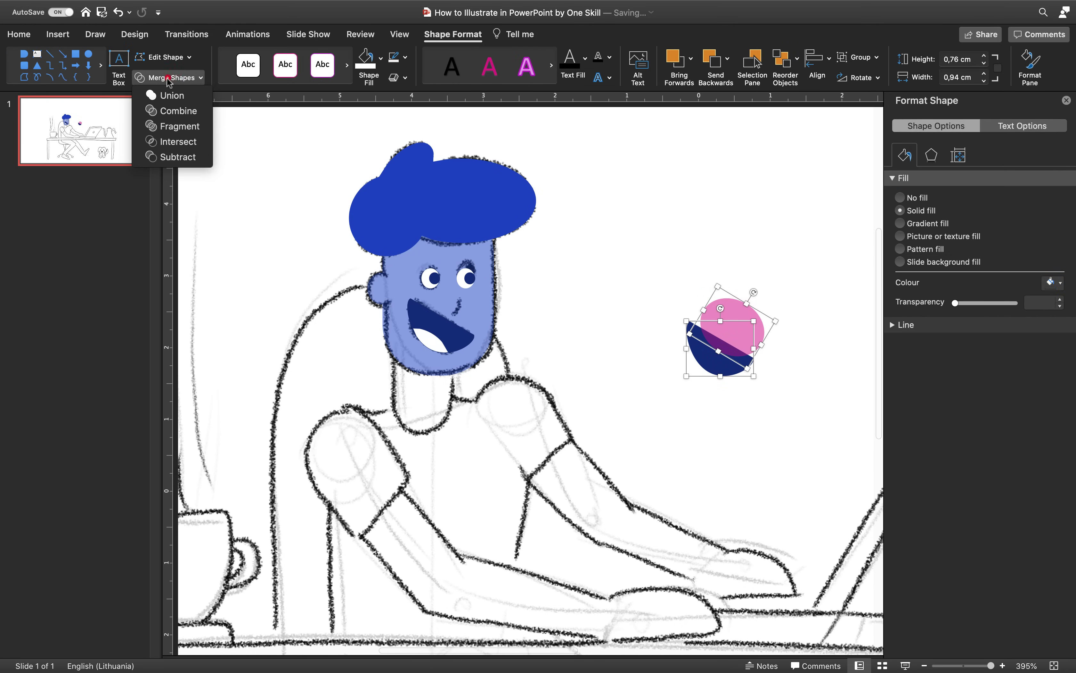
click(187, 141)
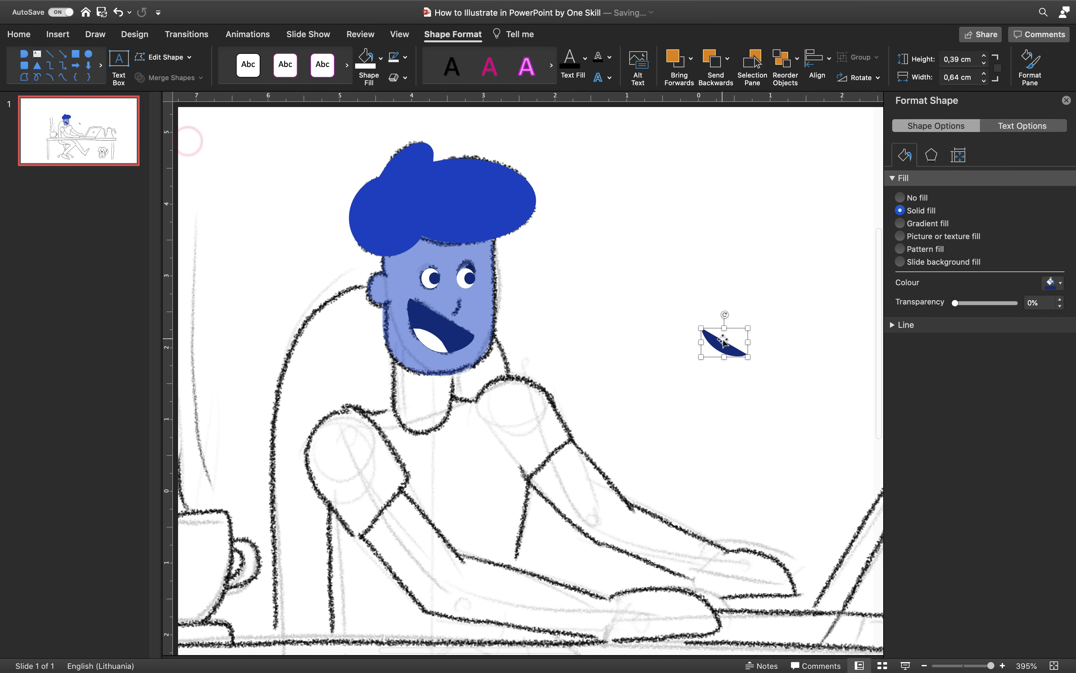
drag(723, 341, 457, 304)
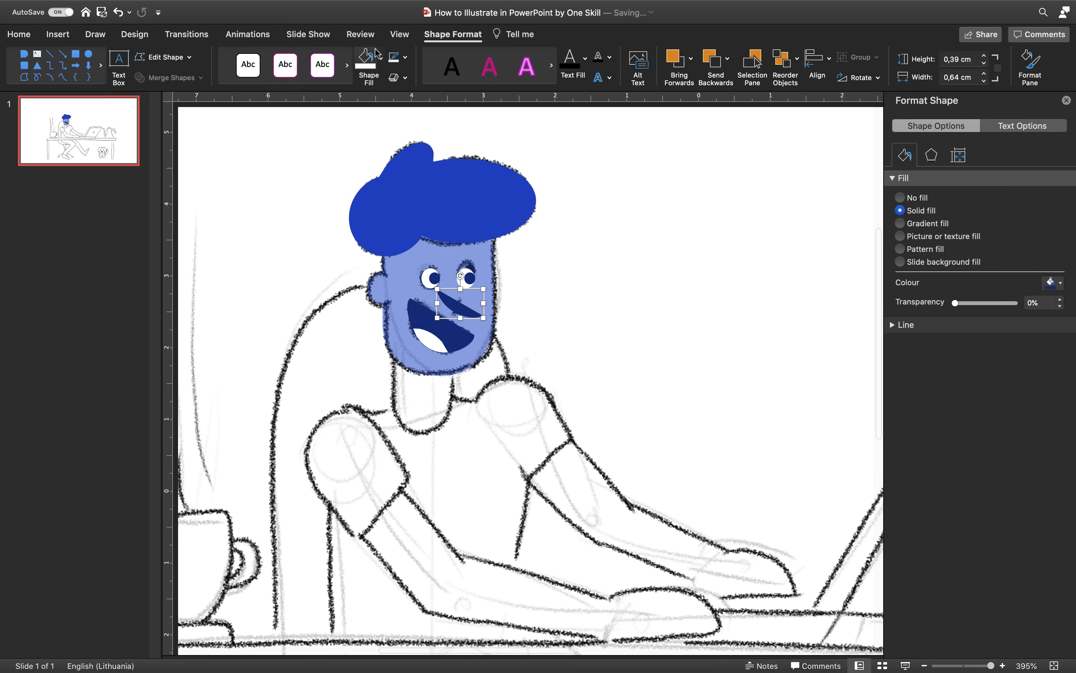
Fill the remaining mouth piece white and place it in the upper part of the dark mouth as the top teeth.
click(381, 58)
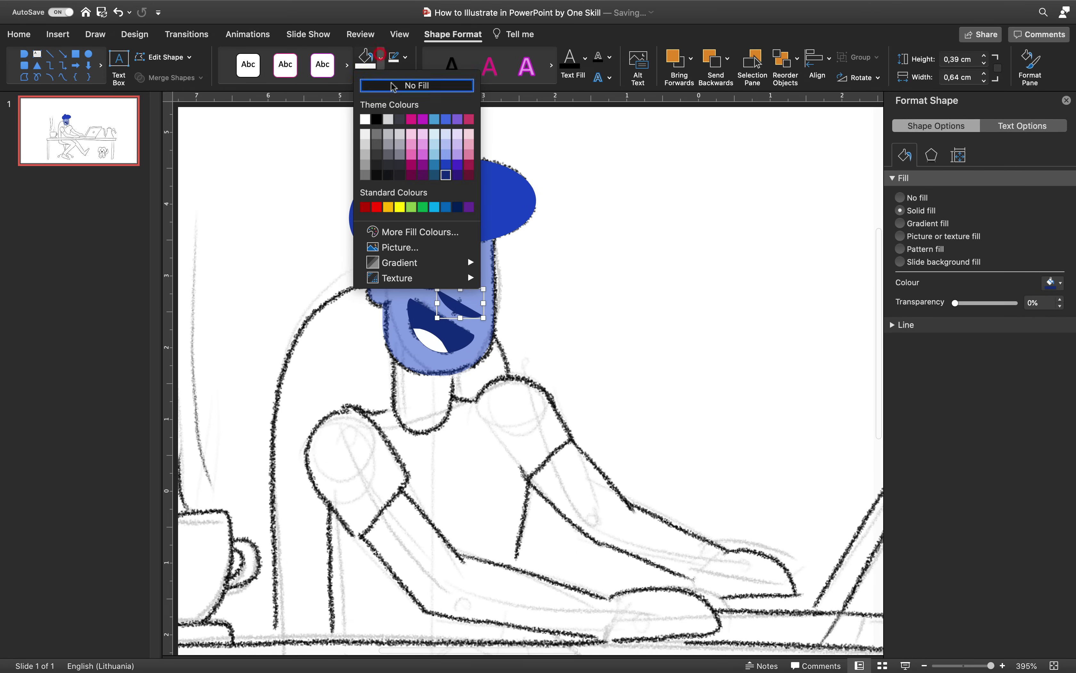
click(366, 119)
drag(460, 307, 448, 319)
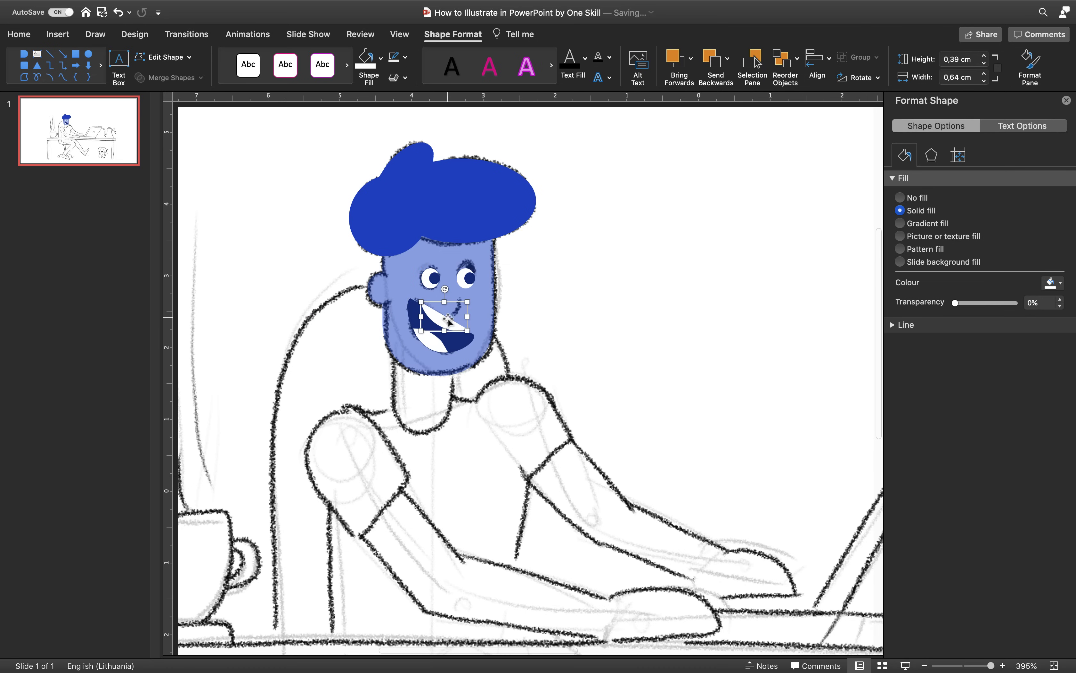
click(582, 292)
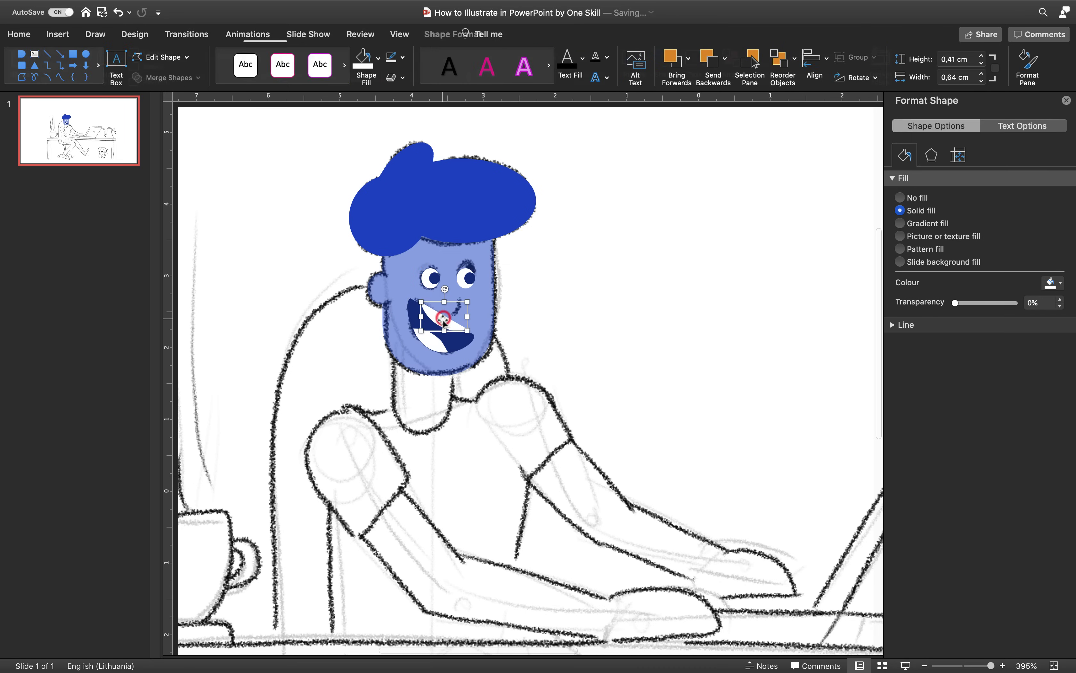
Duplicate the white top teeth above the mouth, fill the copy dark blue and shrink it into a small nose below the eyes.
drag(444, 319, 469, 304)
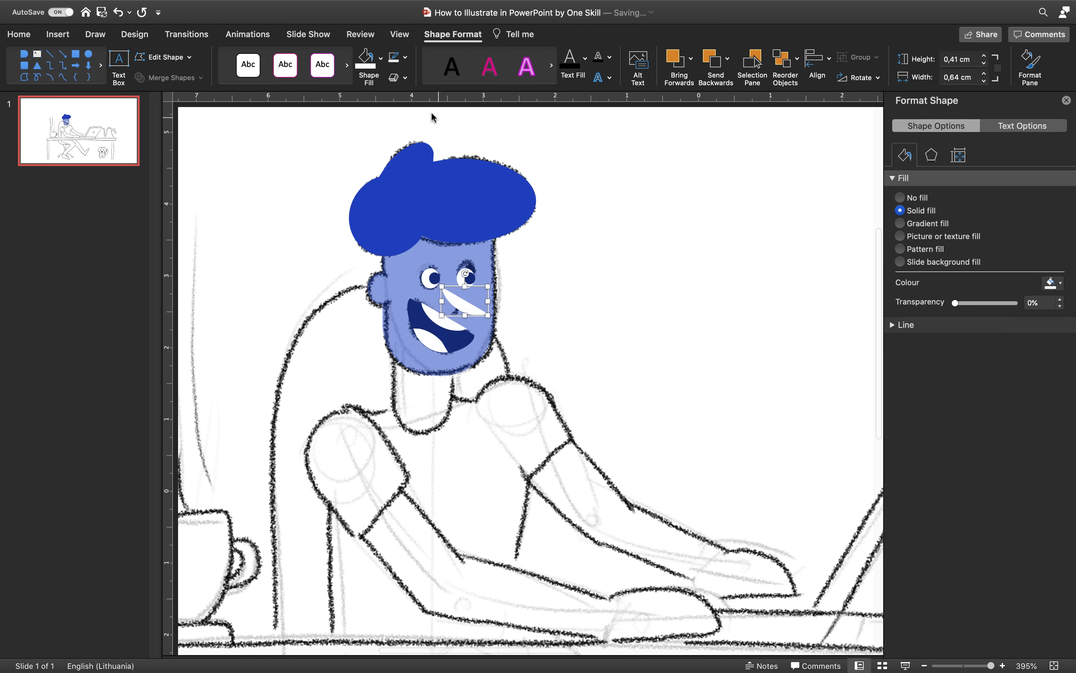
click(381, 59)
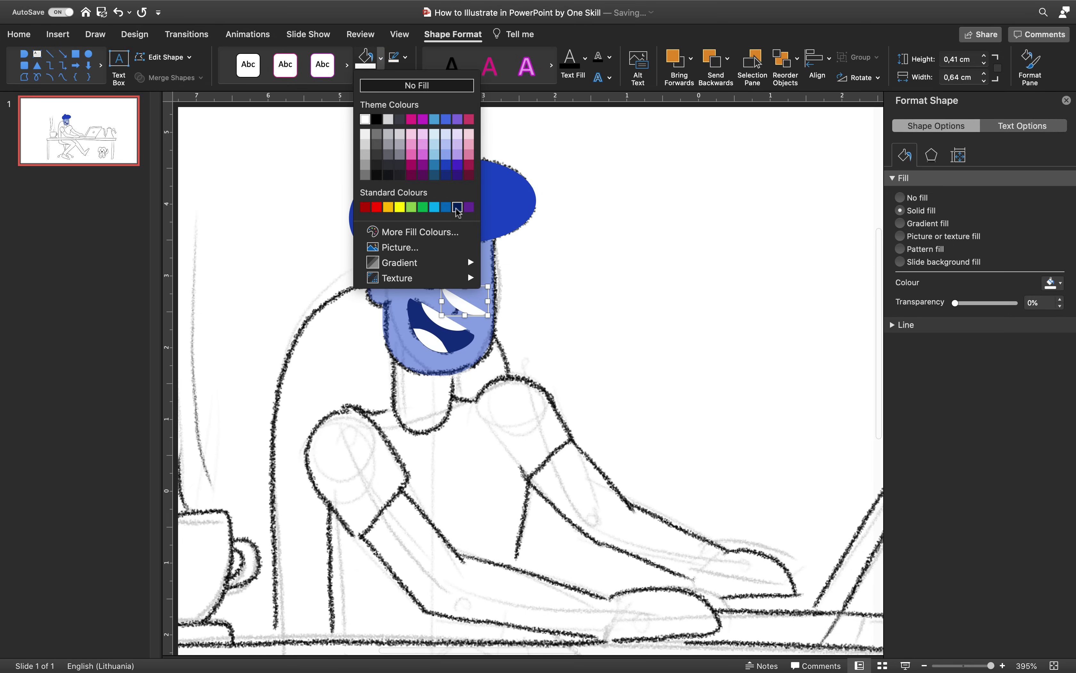
click(446, 175)
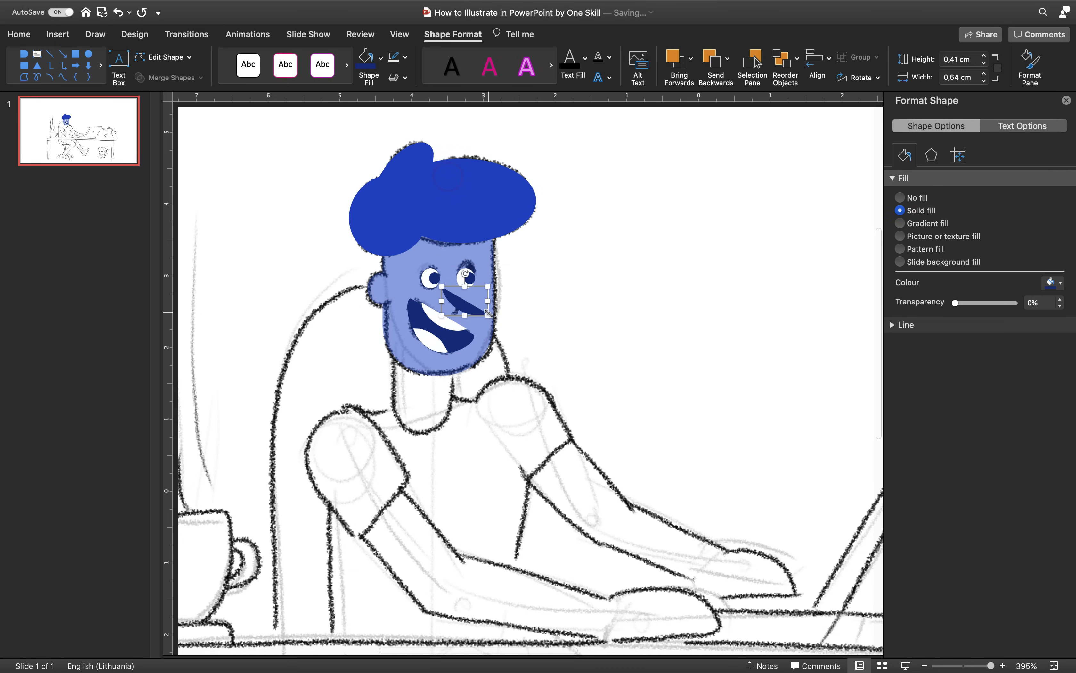
drag(488, 315, 459, 308)
click(550, 297)
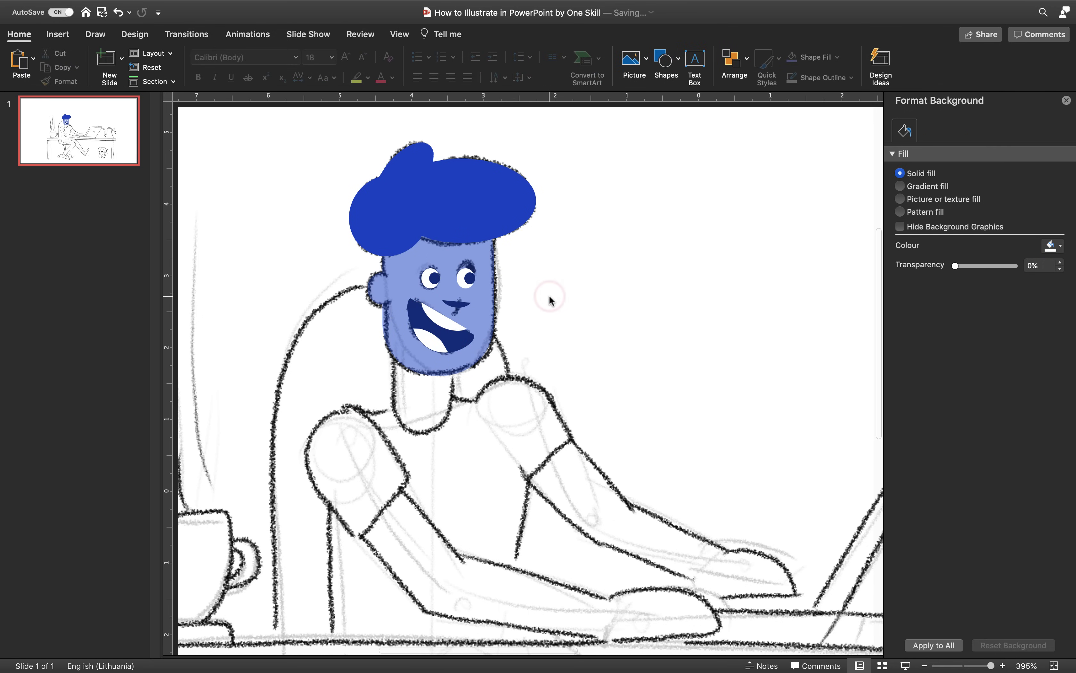
Hide the sketch with the 1_Blank layout, nudge the teeth and make the nose taller, and return to the Blank sketch layout.
click(170, 53)
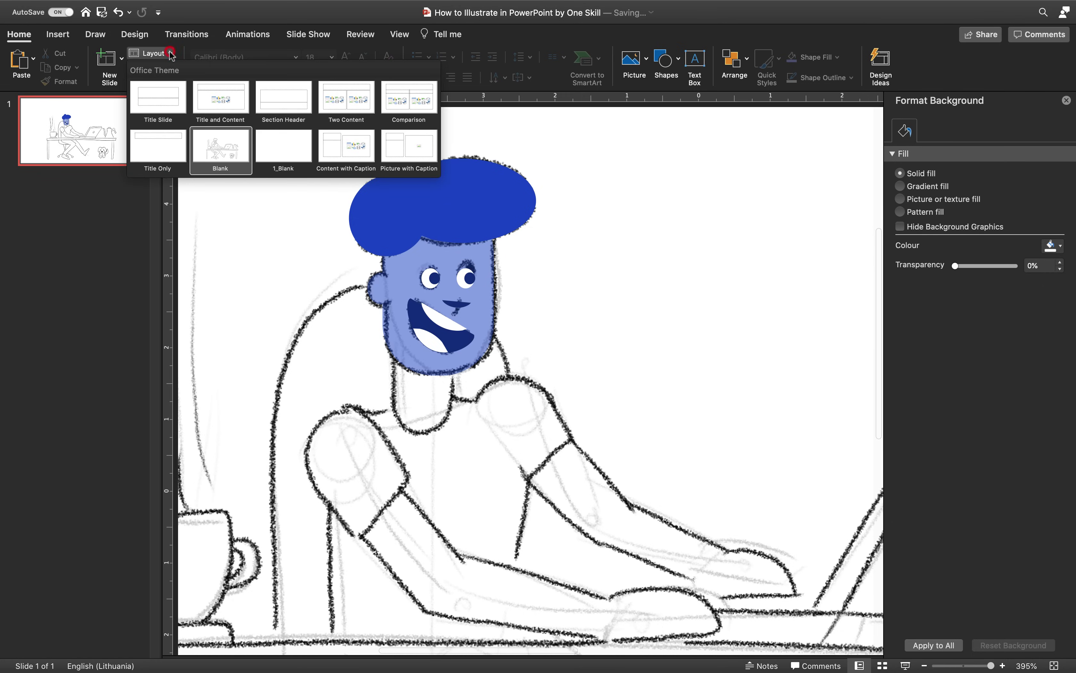
click(267, 142)
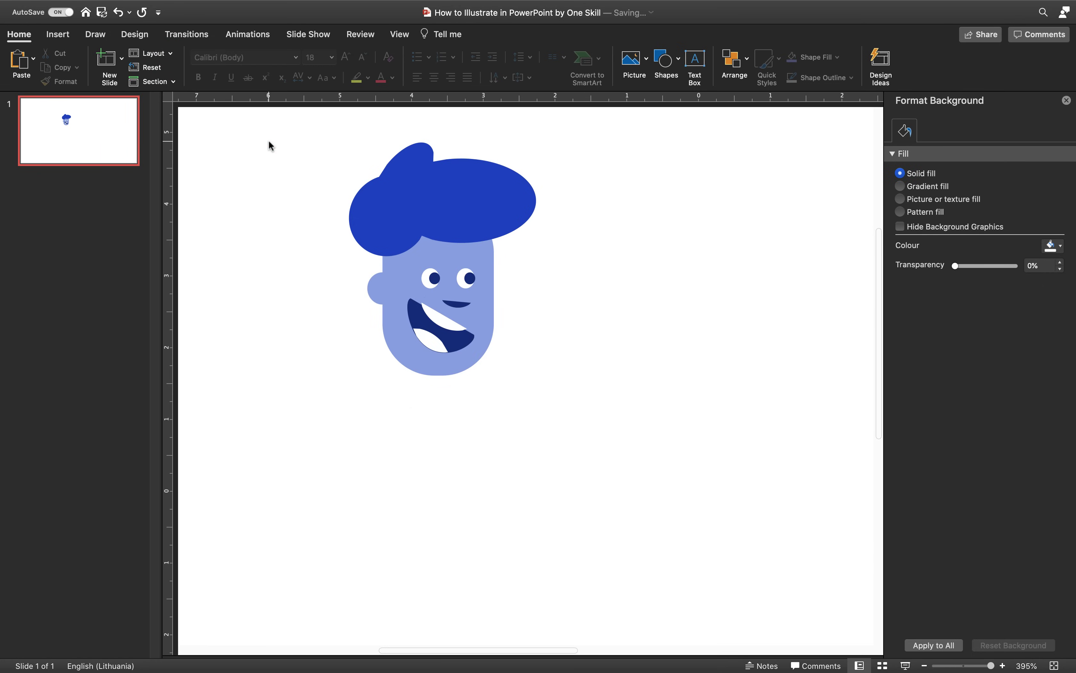
drag(442, 316, 440, 318)
drag(434, 338, 431, 340)
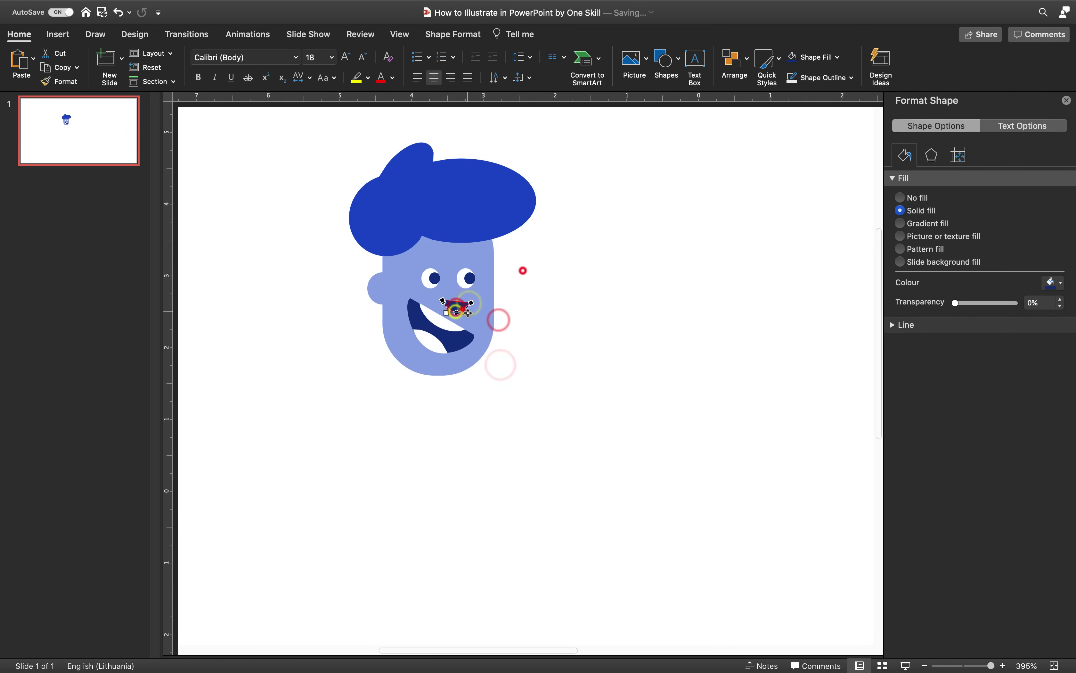
click(536, 291)
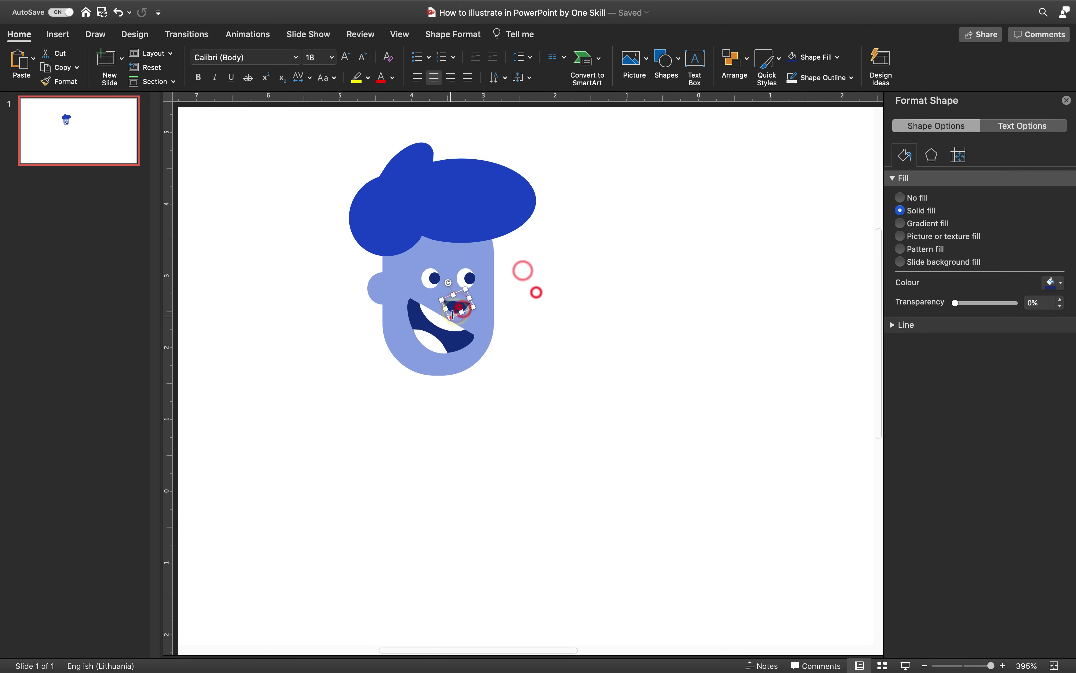
click(163, 53)
click(230, 145)
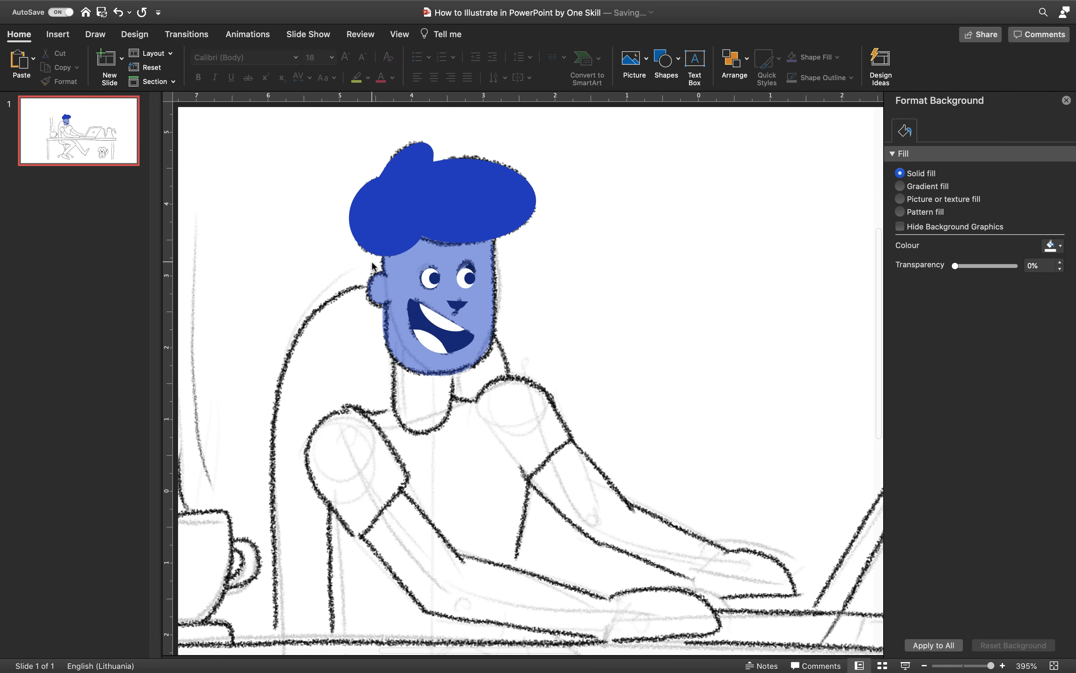
Insert a rounded rectangle for the neck, about 1.68 cm high and 0.91 cm wide, reaching from the mouth to the sketched collar.
click(58, 35)
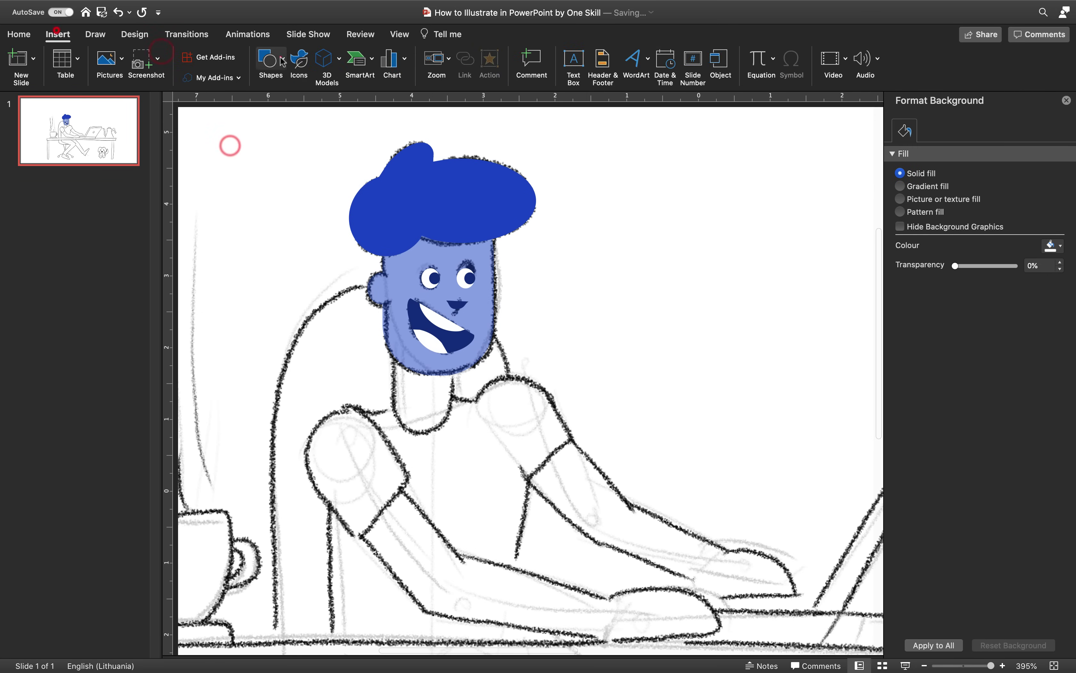
click(267, 62)
click(281, 130)
mouse_move(321, 339)
mouse_down()
mouse_move(367, 411)
mouse_move(345, 340)
mouse_up()
mouse_move(343, 358)
mouse_down()
mouse_move(413, 359)
mouse_move(448, 374)
mouse_up()
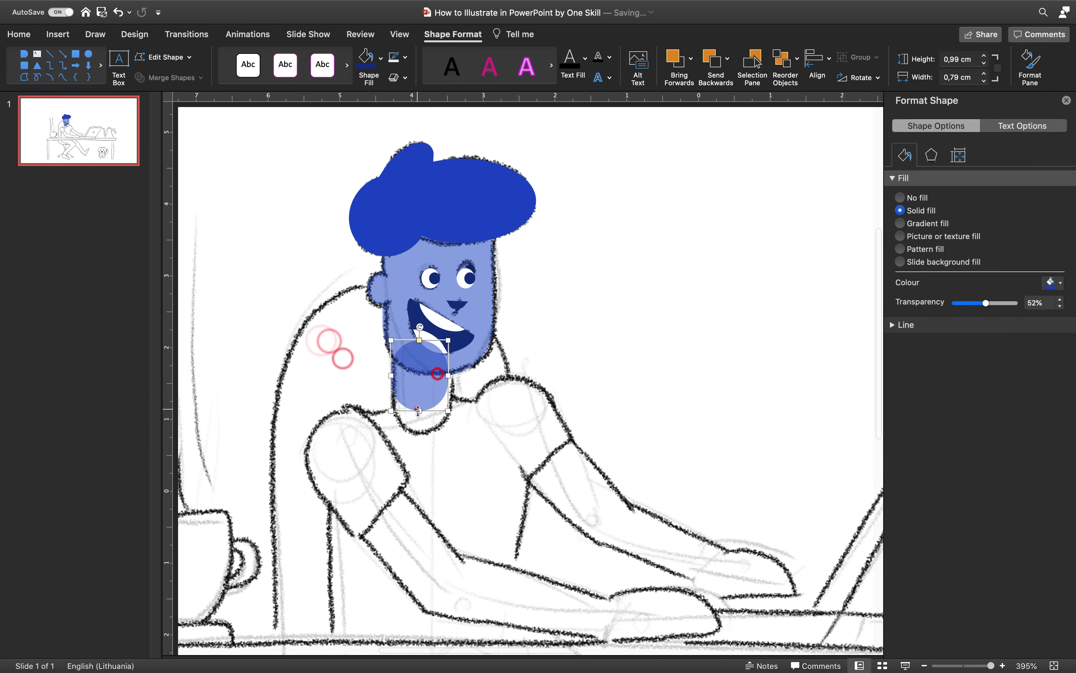
drag(418, 411, 418, 431)
drag(447, 386, 456, 385)
drag(429, 386, 418, 433)
click(177, 58)
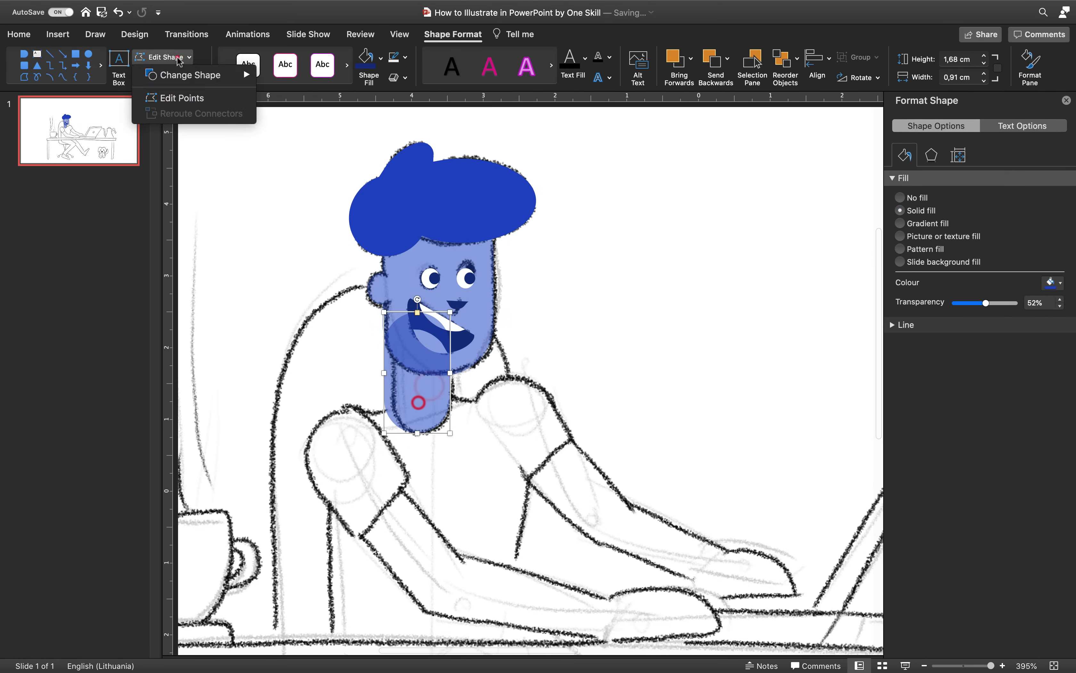
click(240, 228)
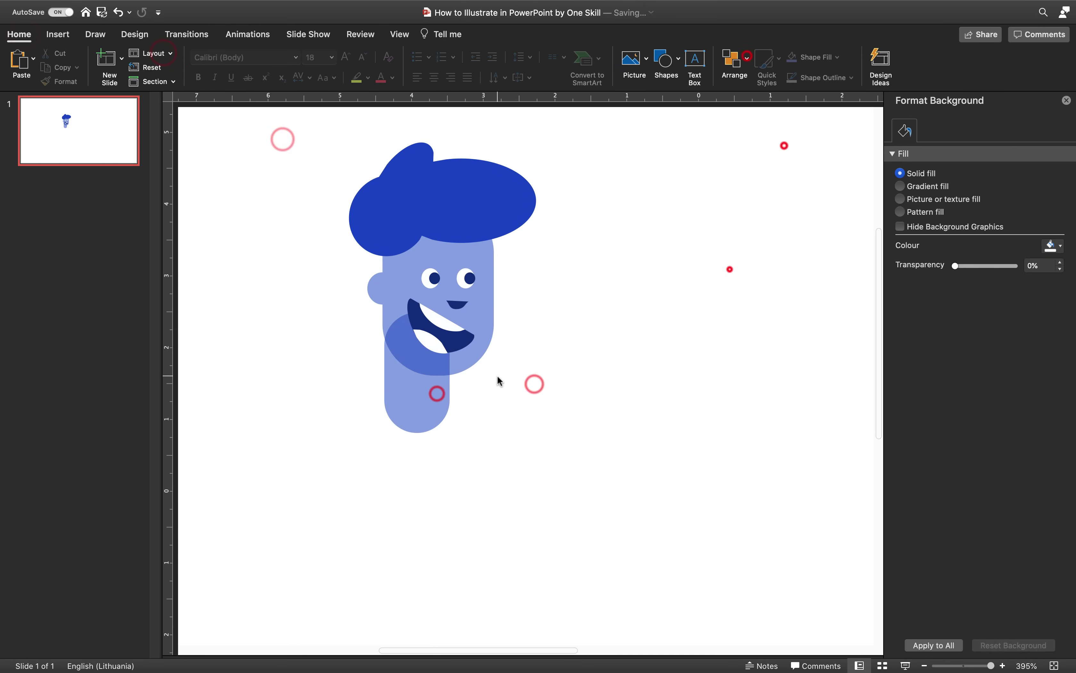
Align the neck with the rear edge of the face and lengthen it with the sketch hidden.
mouse_move(399, 379)
mouse_down()
mouse_move(401, 347)
mouse_move(415, 442)
mouse_up()
shift+click(387, 326)
click(327, 397)
click(399, 375)
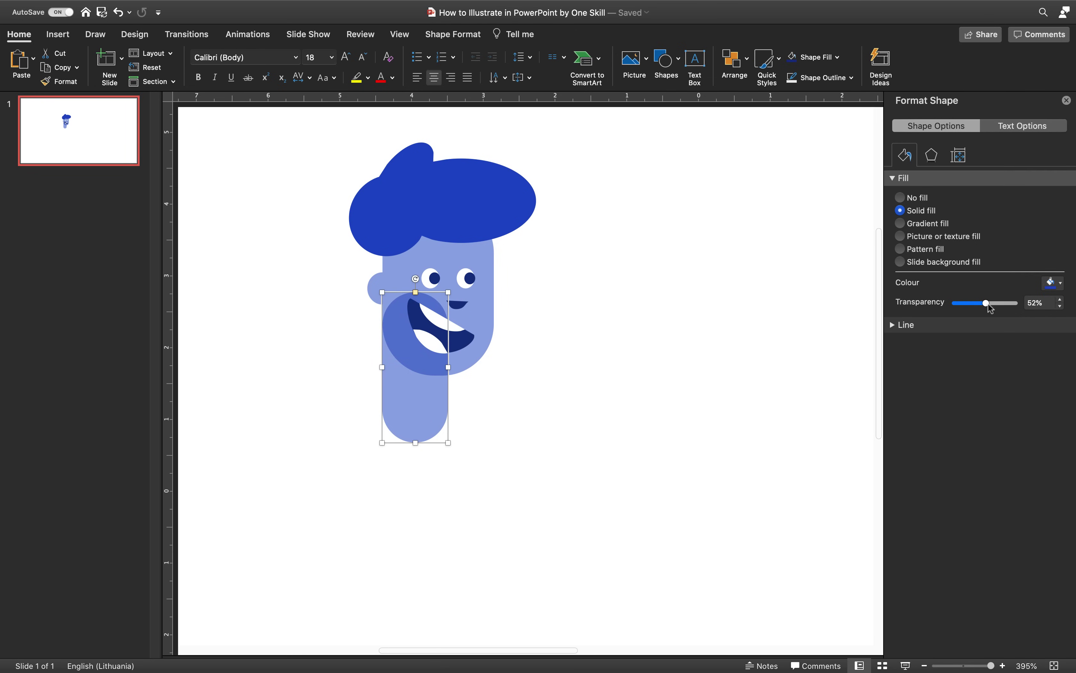
Set the neck's transparency to 0%, fill it with the dark teal-blue theme colour and send it to the back.
drag(986, 303, 929, 305)
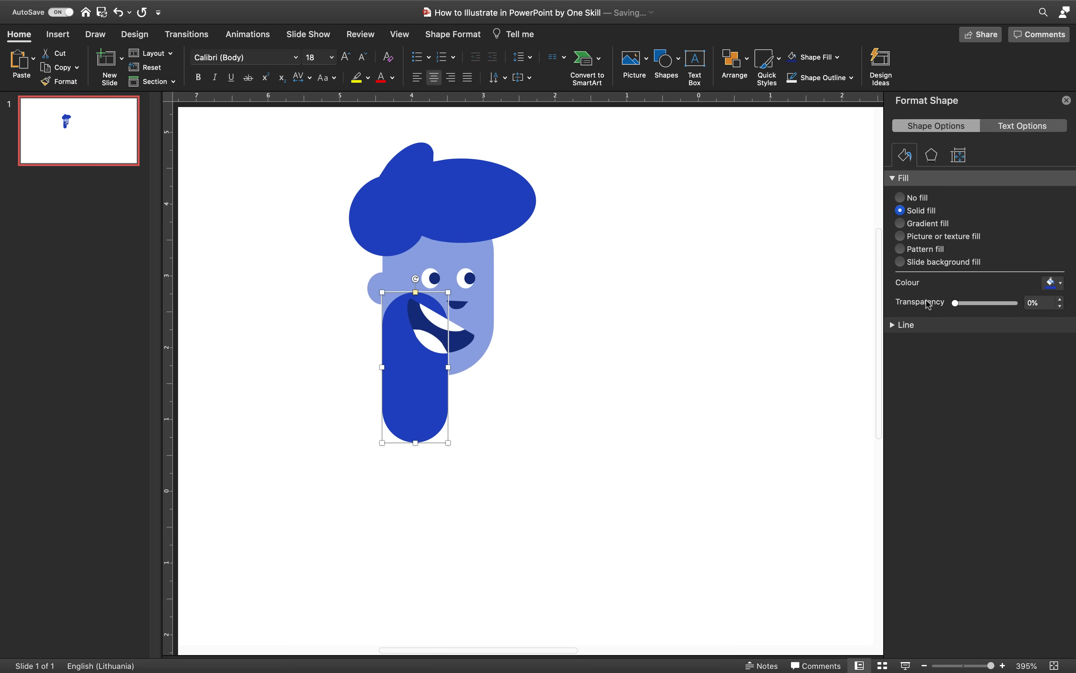
click(1055, 282)
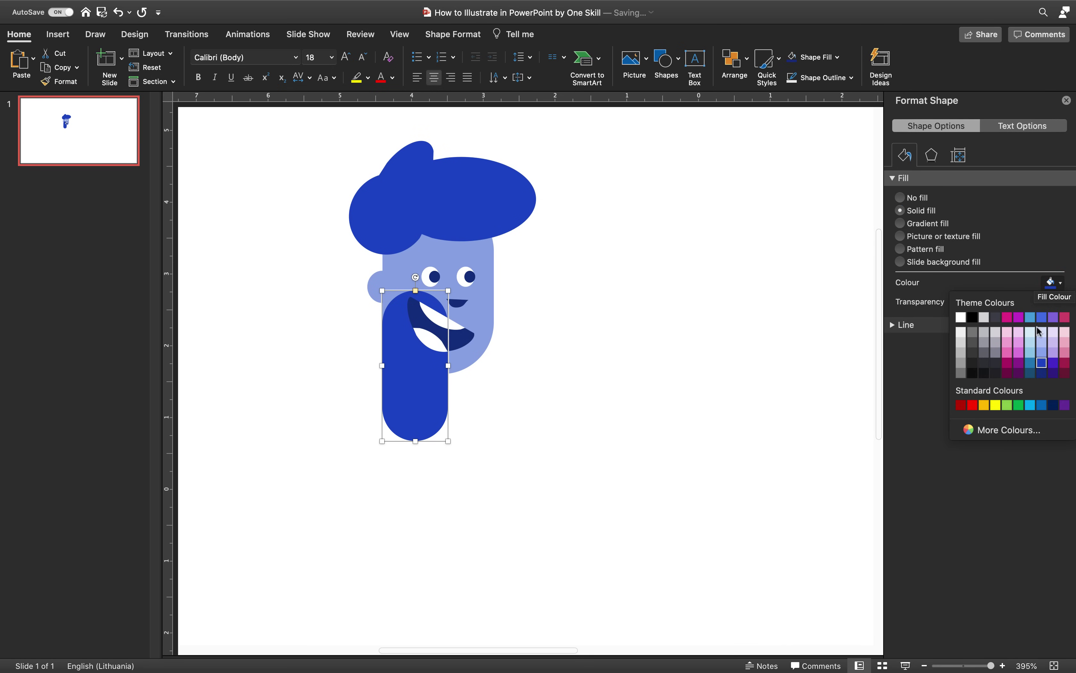
click(1031, 363)
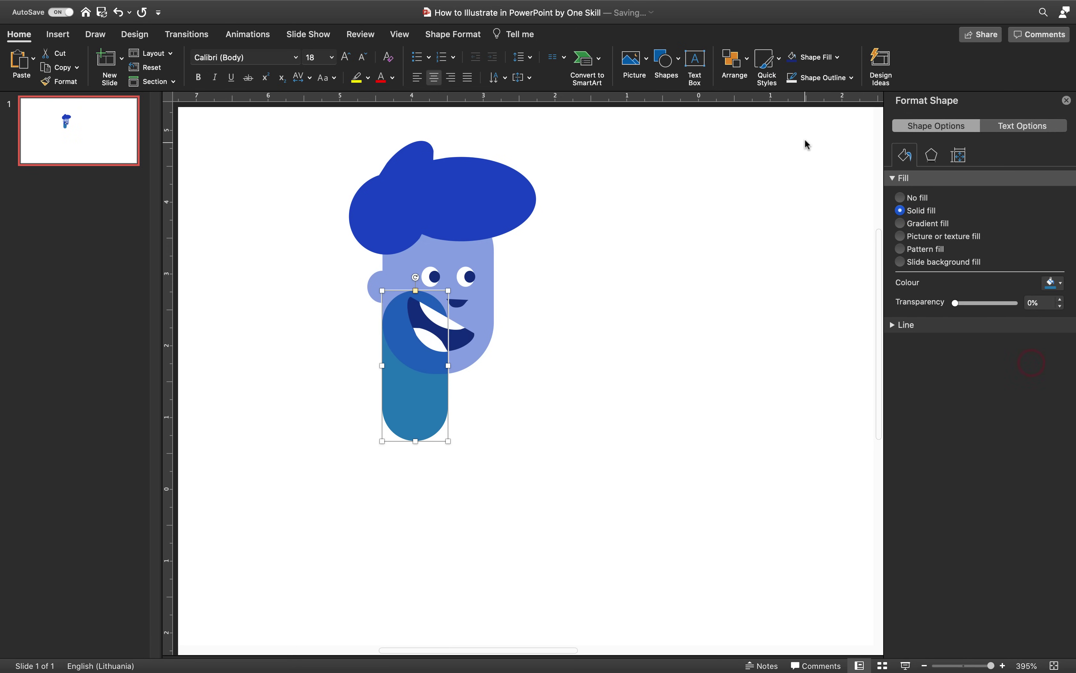
click(736, 60)
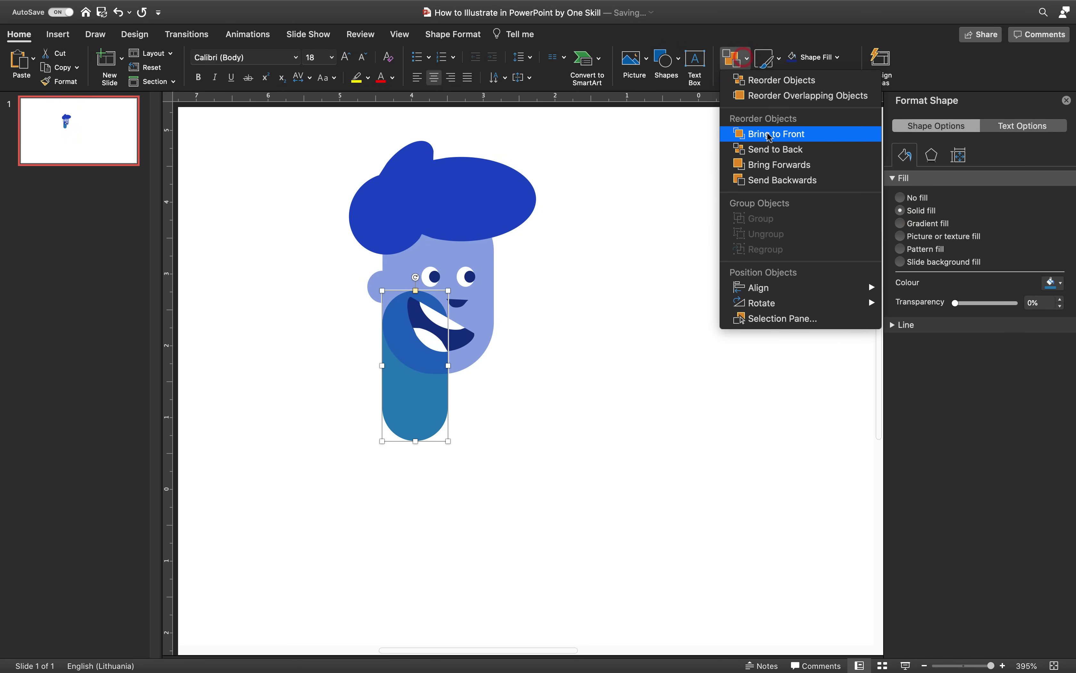
click(772, 151)
Set the face's transparency to 0% and fill it with the light blue theme colour.
click(481, 249)
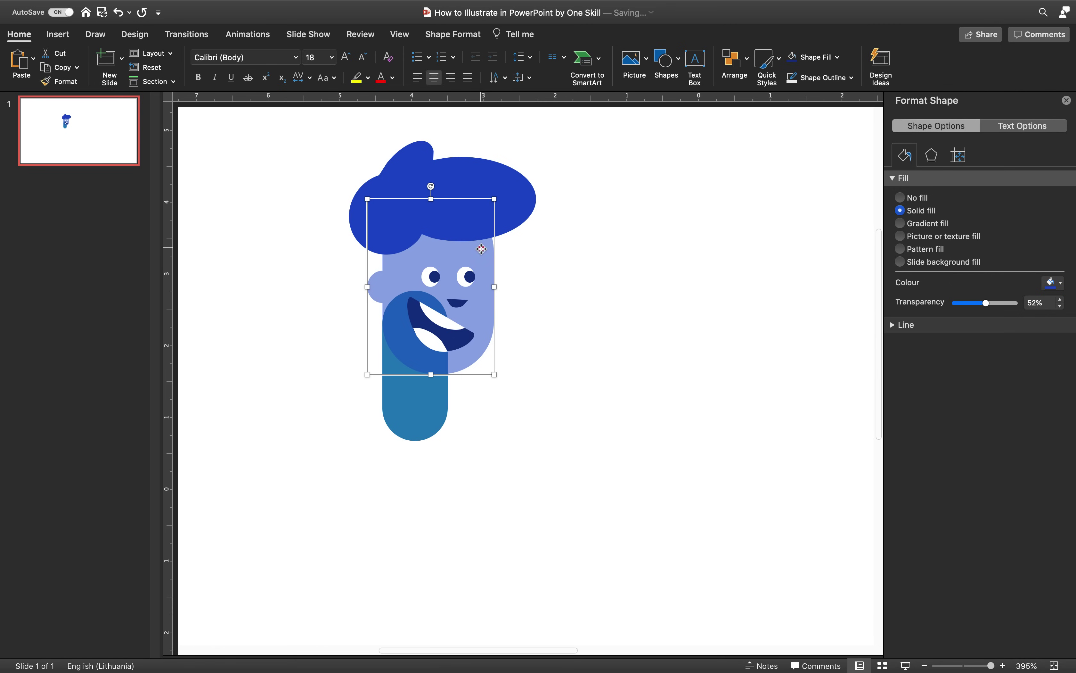
drag(986, 304, 947, 304)
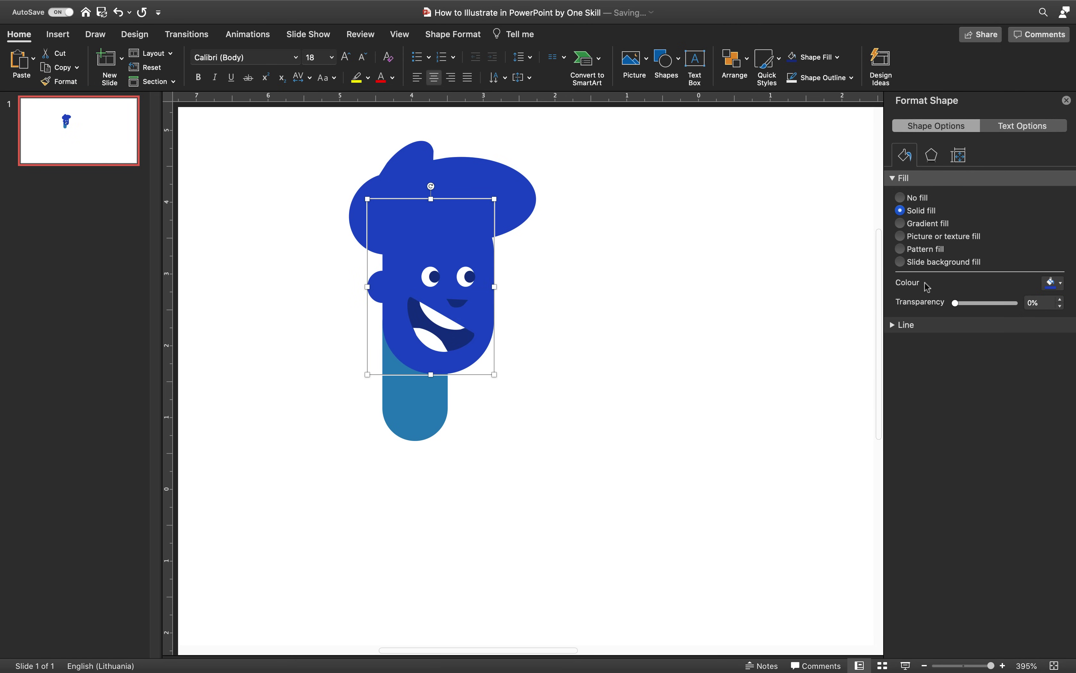
click(1053, 283)
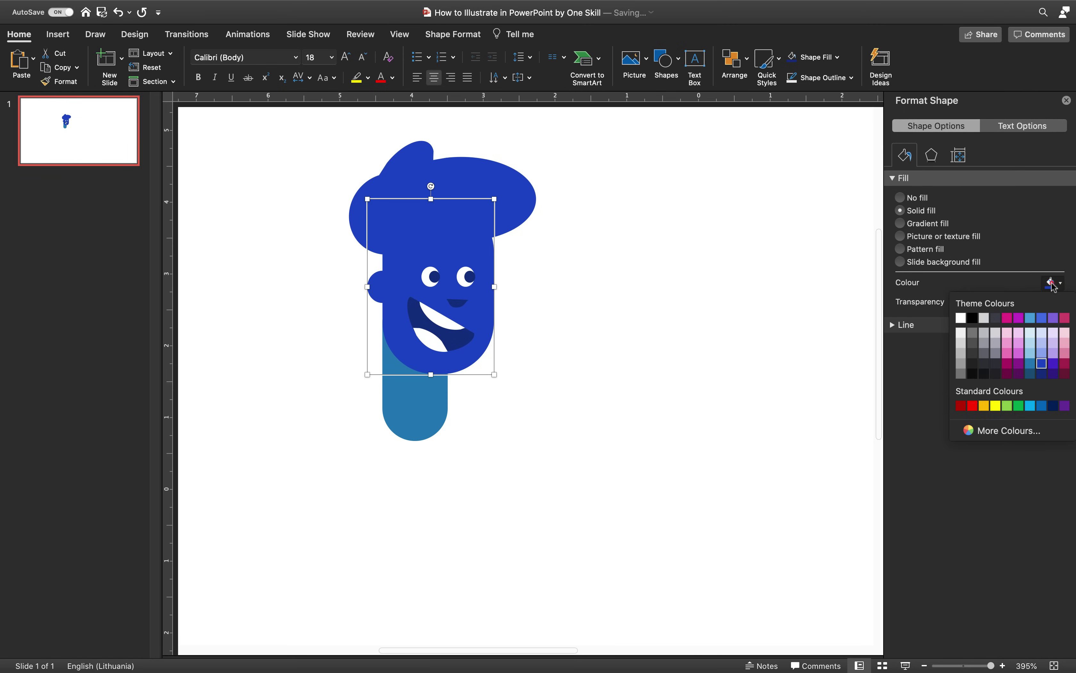
click(1032, 318)
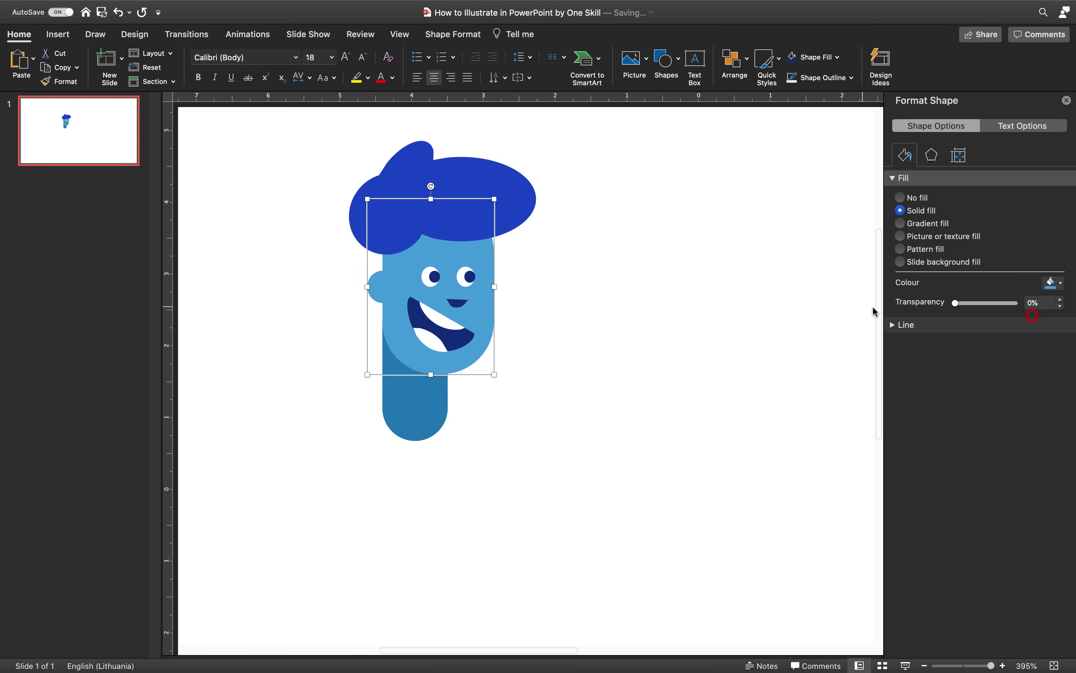
click(772, 308)
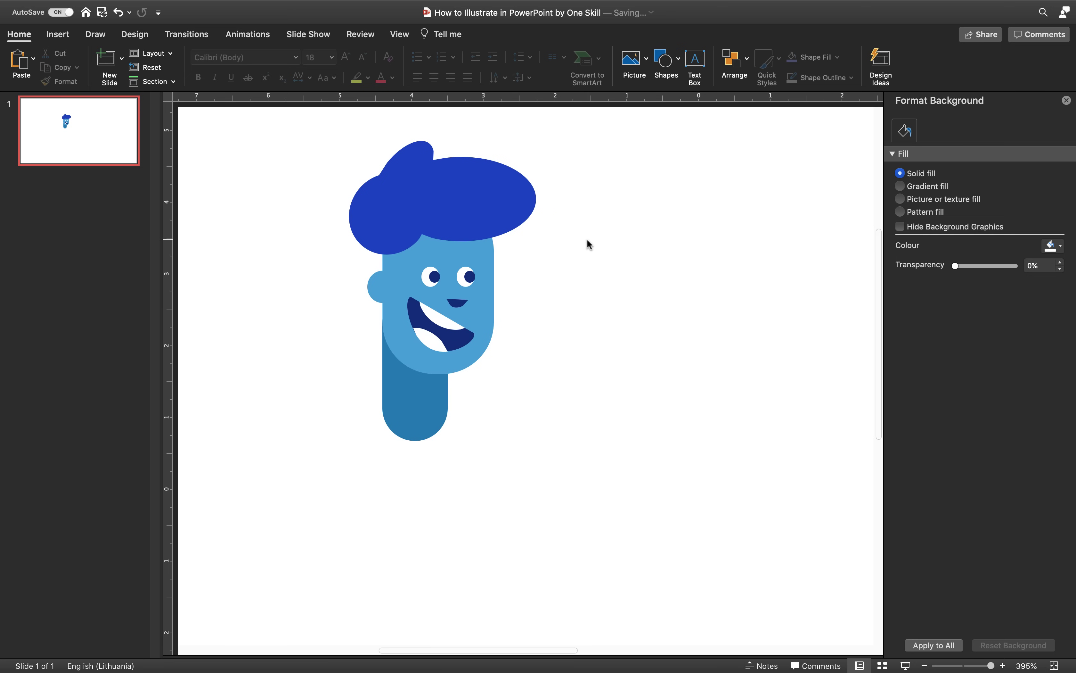
Bring back the sketch with the Blank layout and shorten the neck to the sketched neckline.
click(223, 149)
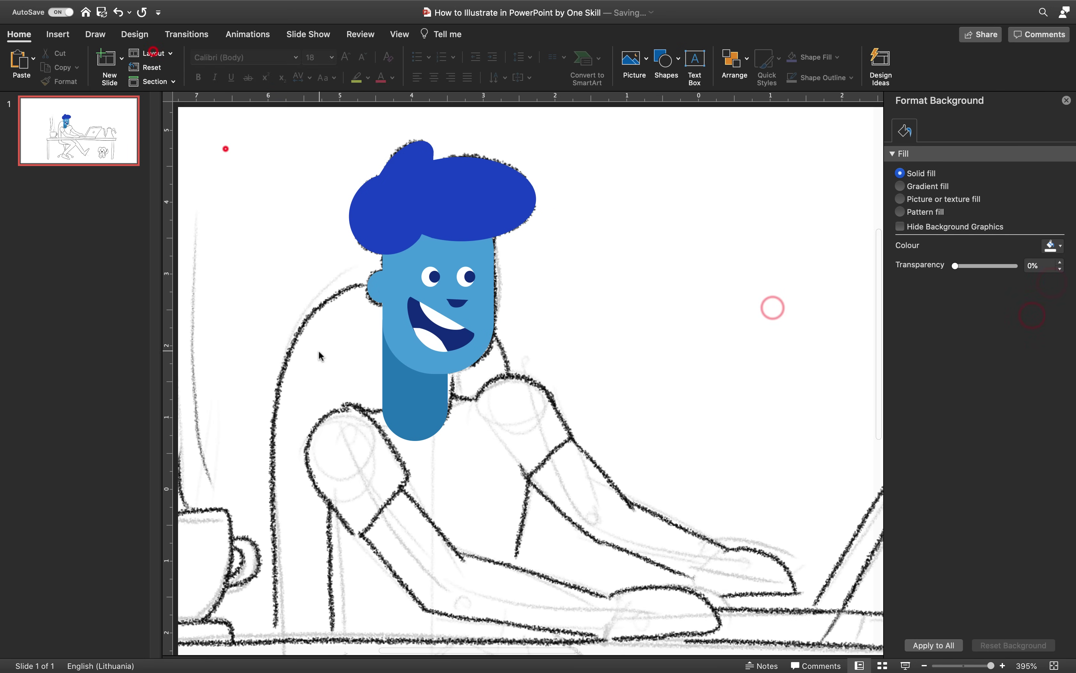
click(416, 392)
click(580, 306)
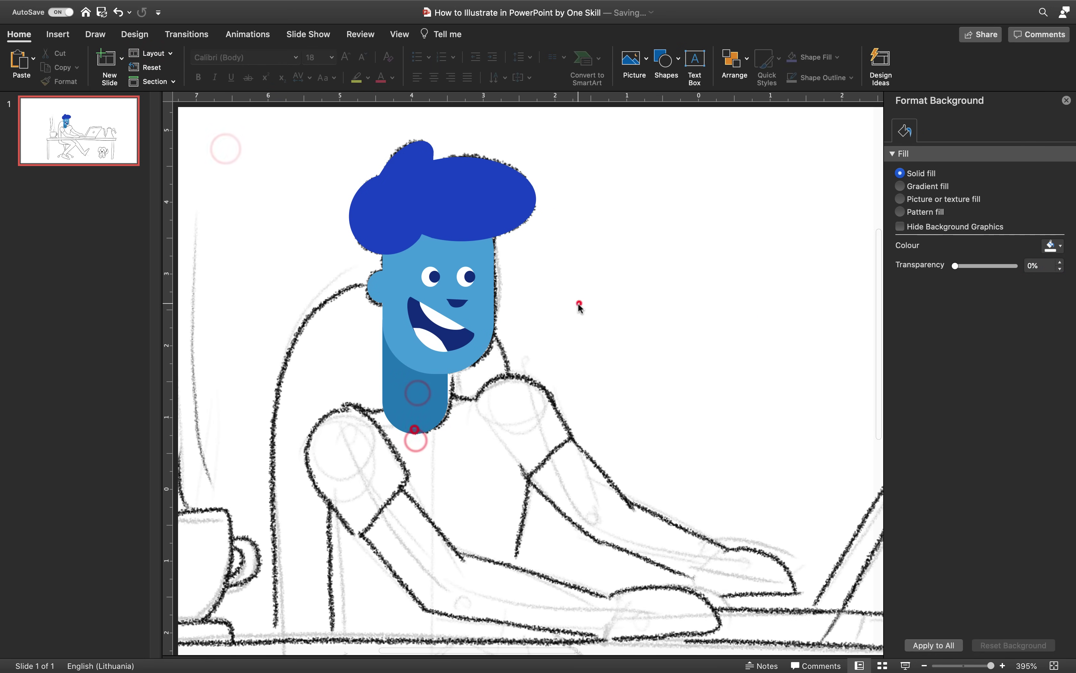
Insert a rounded rectangle over the sketched torso and stretch it to about 4.77 cm high and 2.71 cm wide.
scroll(584, 435, down, 5)
click(55, 35)
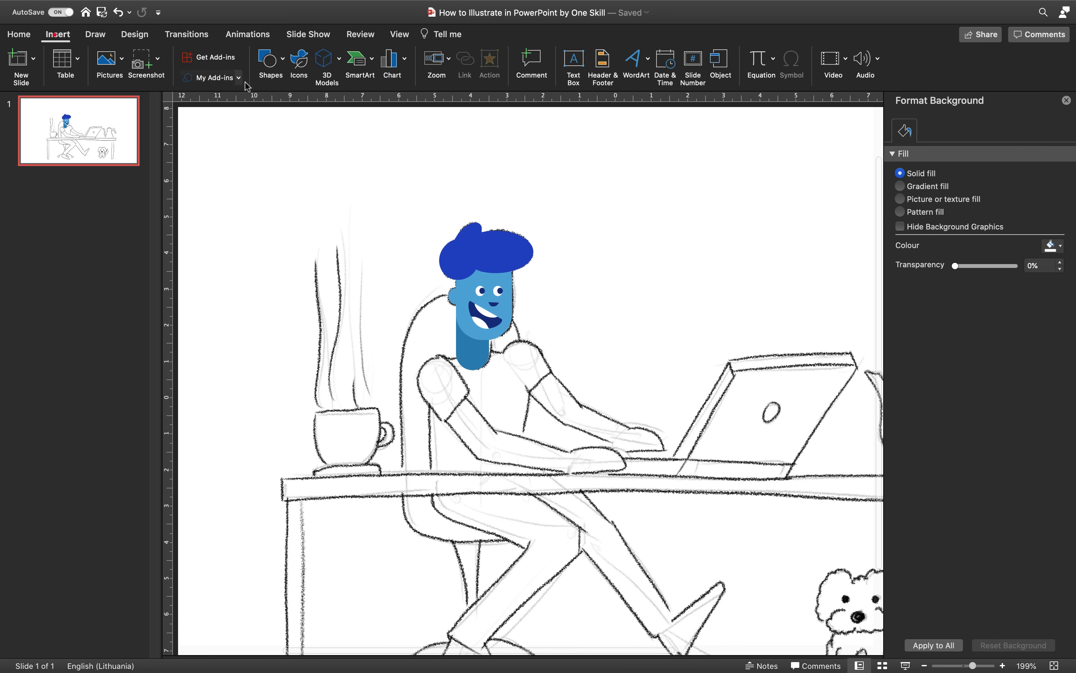
click(278, 58)
click(395, 99)
drag(310, 341, 388, 438)
drag(343, 360, 463, 349)
drag(440, 399, 431, 399)
click(517, 395)
drag(517, 397, 530, 396)
drag(430, 399, 431, 399)
drag(480, 446, 481, 520)
Fill the torso shape with the dark navy theme colour.
click(1054, 282)
click(1042, 375)
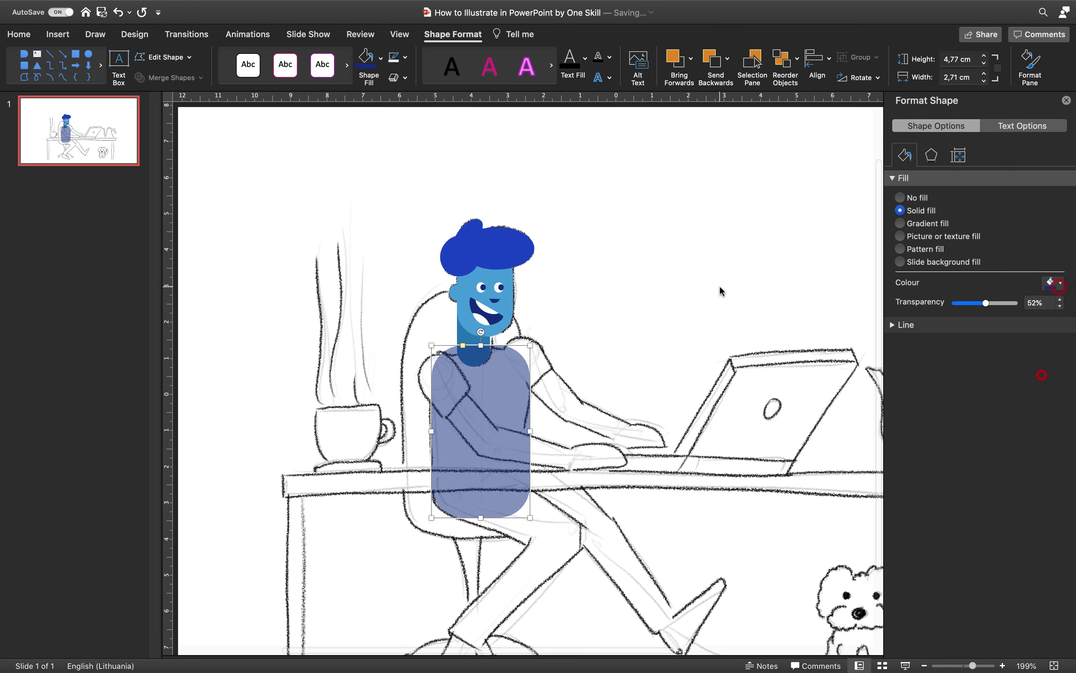
click(719, 286)
Insert a rounded rectangle for the near sleeve, about 2.26 cm by 1.23 cm, and tilt it along the sketched upper arm.
click(58, 34)
click(278, 58)
click(396, 103)
mouse_move(375, 184)
mouse_down()
mouse_move(413, 248)
mouse_move(396, 184)
mouse_up()
drag(415, 217, 427, 334)
drag(425, 296, 400, 307)
scroll(399, 307, up, 5)
click(1067, 100)
drag(462, 270, 514, 329)
drag(520, 392, 535, 411)
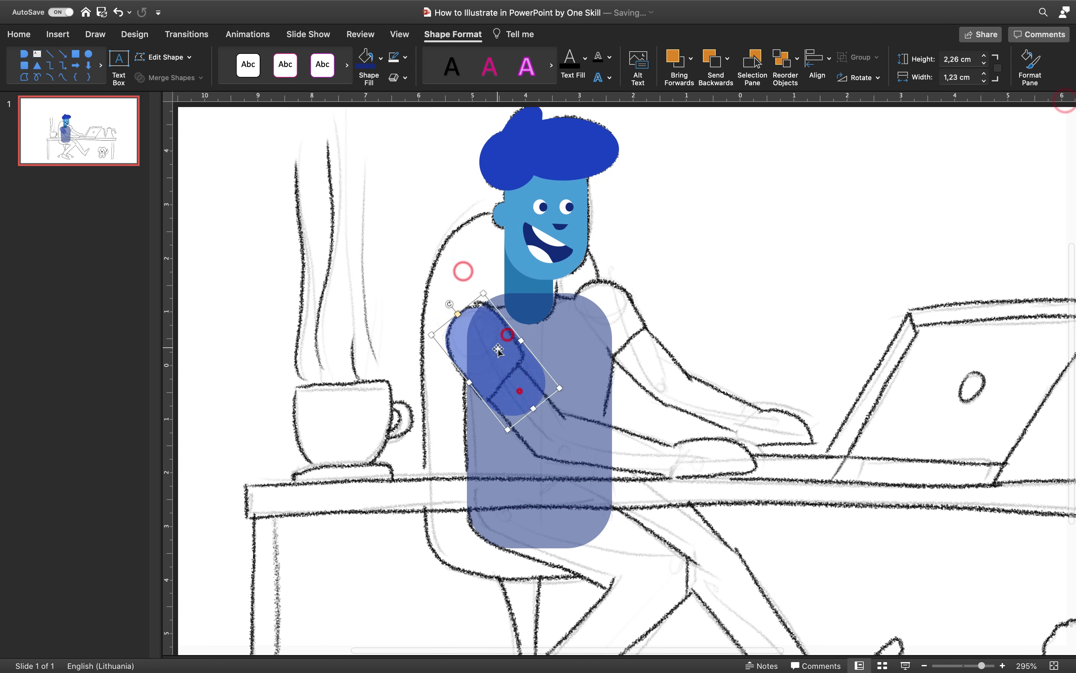
Move the sleeve to the empty area upright, draw a rectangle over its lower end and subtract it to make a flat hem.
drag(495, 349, 400, 211)
drag(356, 161, 402, 148)
click(76, 54)
drag(343, 329, 461, 242)
click(423, 197)
shift+click(443, 297)
click(191, 78)
click(191, 157)
Place the trimmed sleeve at an angle on the near shoulder, duplicate it onto the far shoulder and send the copy to the back.
drag(407, 206, 490, 350)
drag(486, 291, 450, 303)
drag(485, 332, 605, 301)
drag(661, 327, 656, 329)
drag(605, 314, 603, 312)
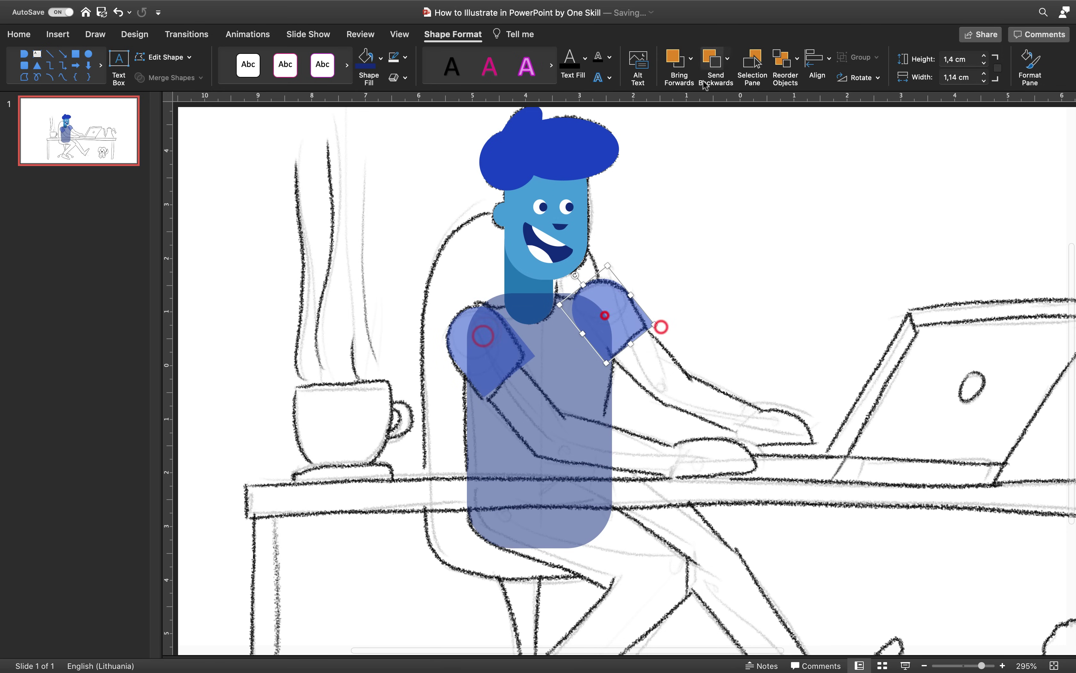
click(726, 59)
click(759, 95)
click(454, 329)
click(729, 218)
click(481, 342)
shift+click(619, 298)
click(381, 57)
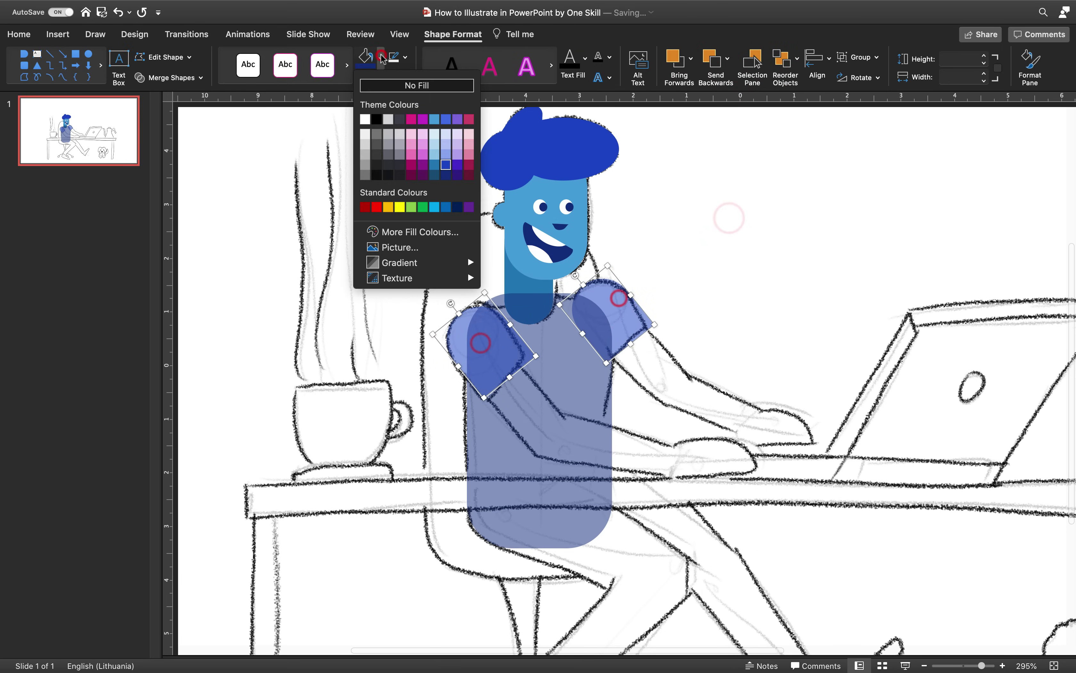
click(704, 169)
click(705, 169)
Trace the near arm from sleeve to fingertips as a freeform about 5.28 cm by 2.29 cm and fill it with the light blue theme colour.
click(58, 34)
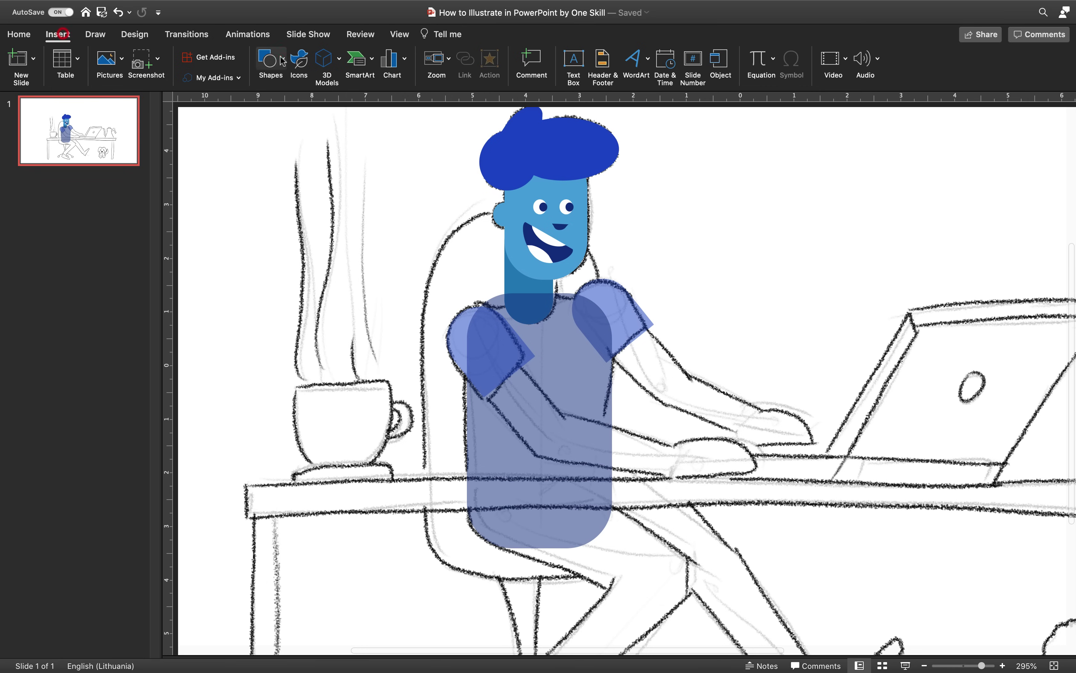
click(281, 56)
click(485, 157)
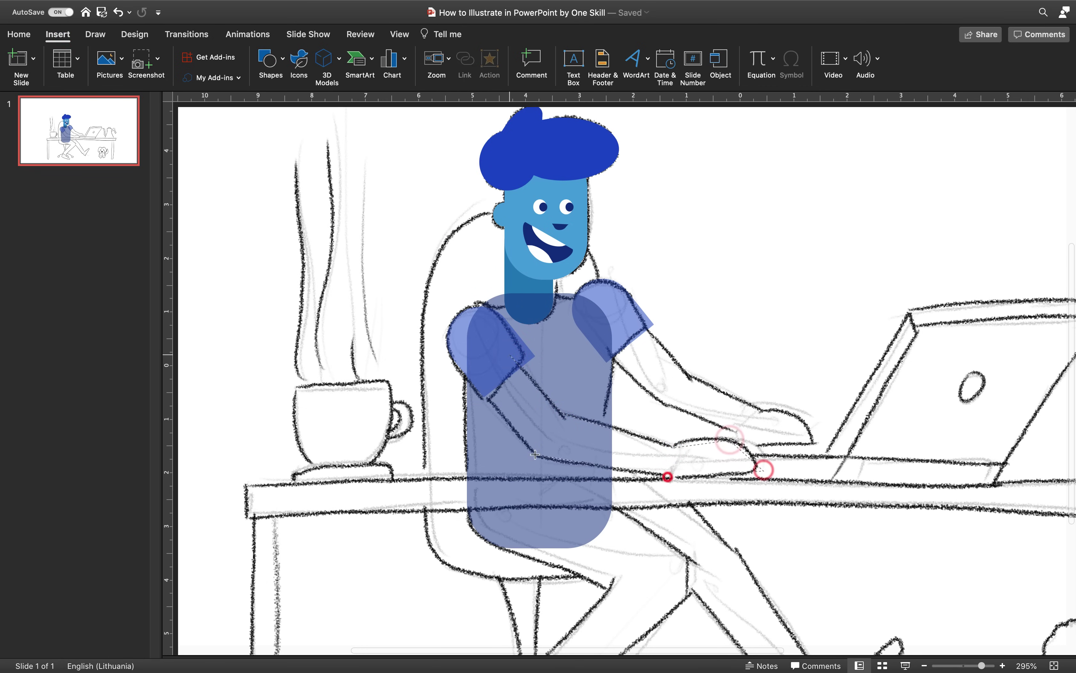
click(482, 388)
click(511, 356)
click(1060, 280)
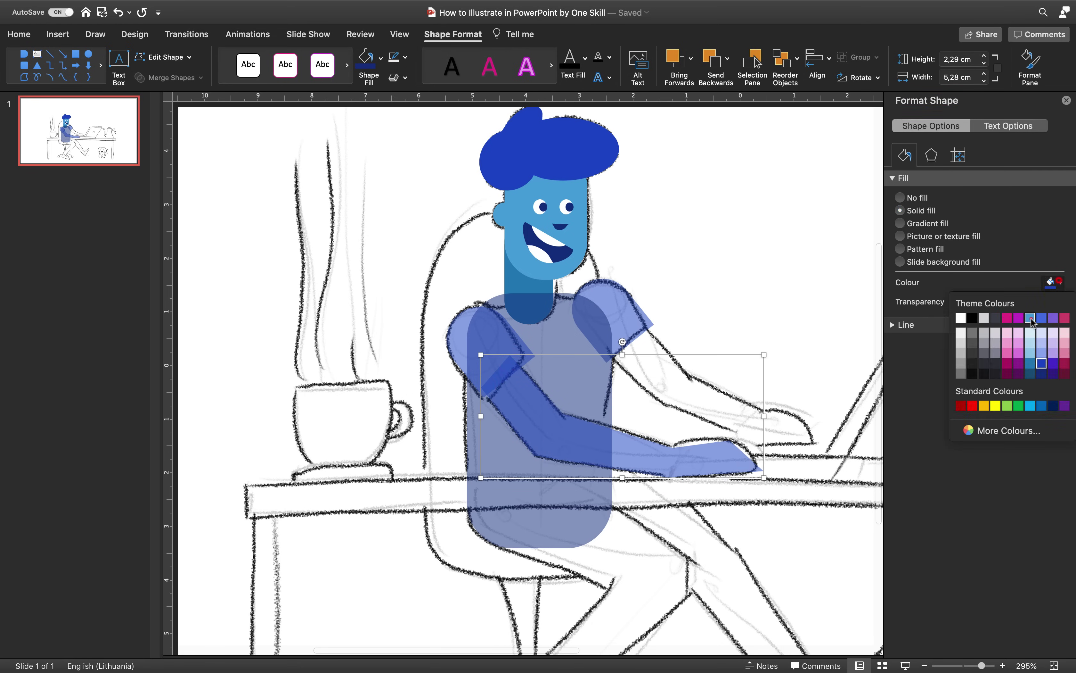
click(1032, 318)
click(767, 262)
Bring the near sleeve to the front and give the sleeve and the light blue near arm 0% transparency.
click(478, 325)
click(690, 59)
click(712, 96)
shift+click(531, 409)
drag(985, 303, 917, 299)
click(801, 274)
click(574, 432)
click(1058, 282)
click(1031, 317)
click(796, 251)
Send the torso and far sleeve to the back and shift the near sleeve slightly outwards on the shoulder.
click(564, 339)
shift+click(640, 313)
click(729, 58)
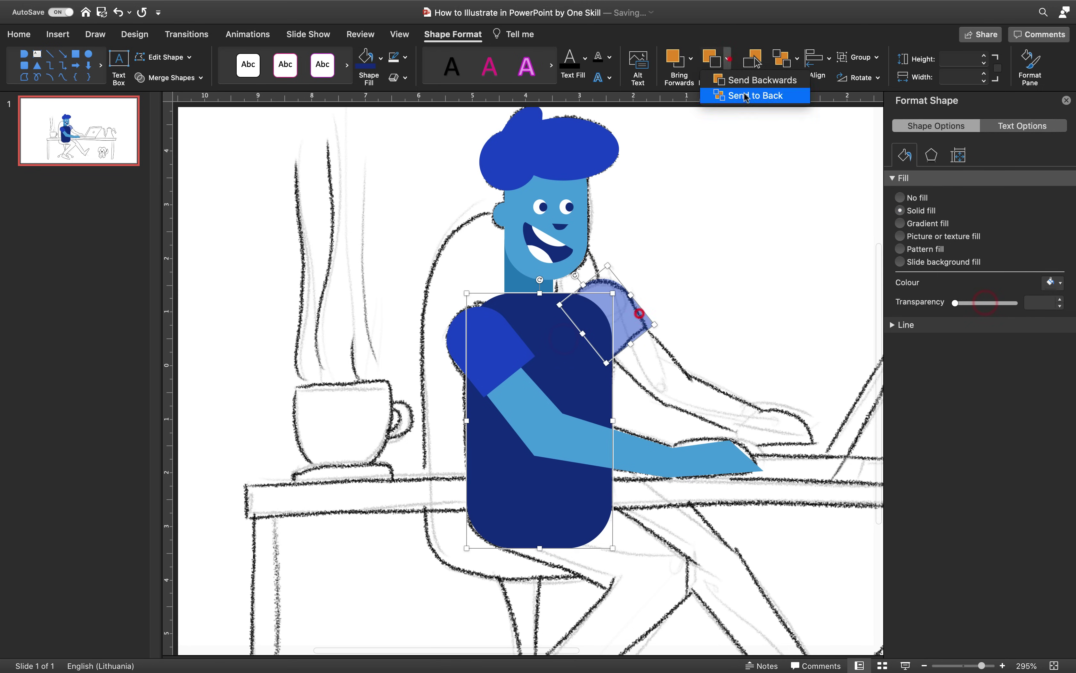
click(744, 94)
click(696, 233)
drag(529, 315, 499, 342)
click(721, 233)
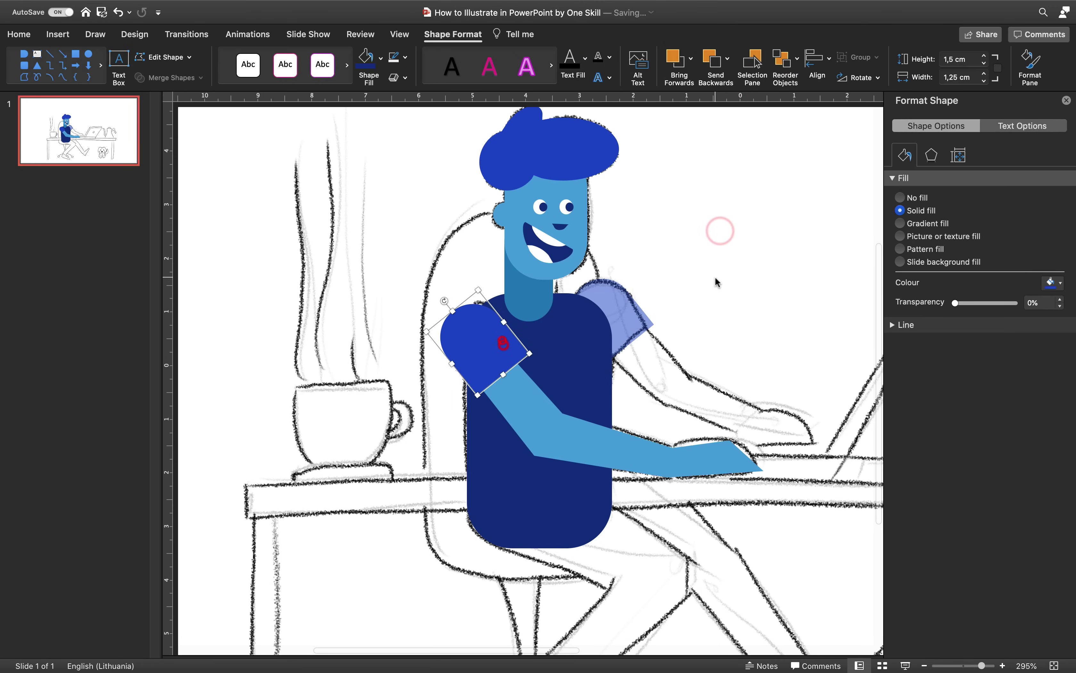
click(716, 278)
Set the far sleeve's transparency to 0%.
click(610, 306)
drag(986, 303, 909, 302)
click(841, 271)
Trace the far arm as a freeform about 3.99 cm by 2.41 cm, from the fingertips along the forearm to the far sleeve.
scroll(781, 283, right, 5)
click(57, 34)
click(278, 61)
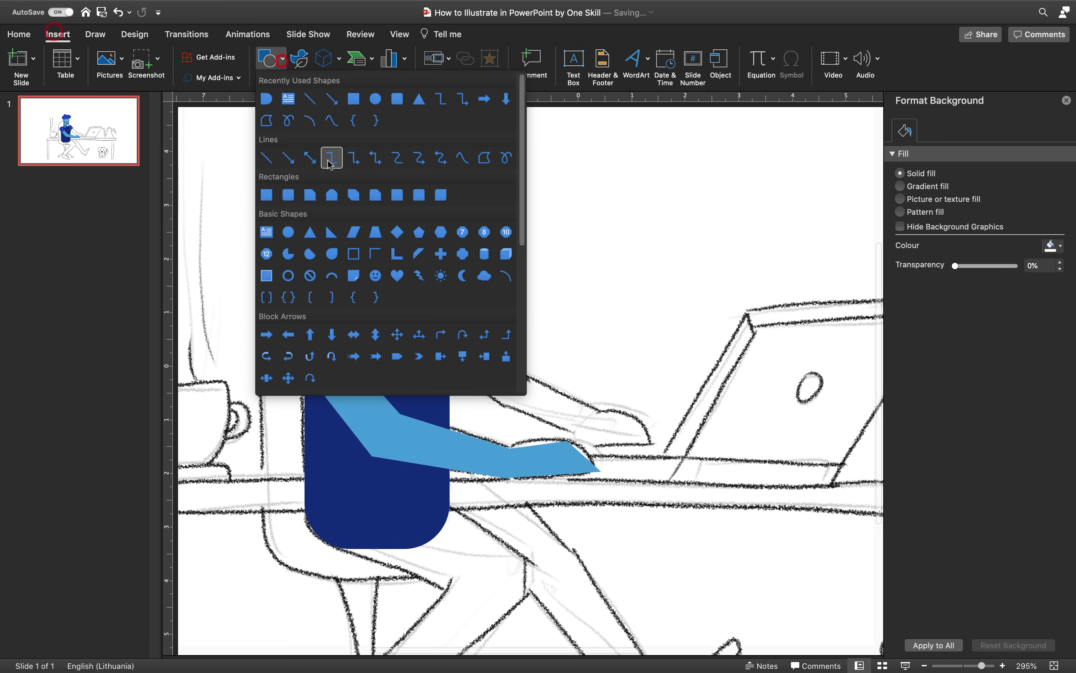
click(267, 121)
click(637, 414)
click(662, 452)
click(575, 434)
click(501, 405)
click(449, 350)
click(481, 325)
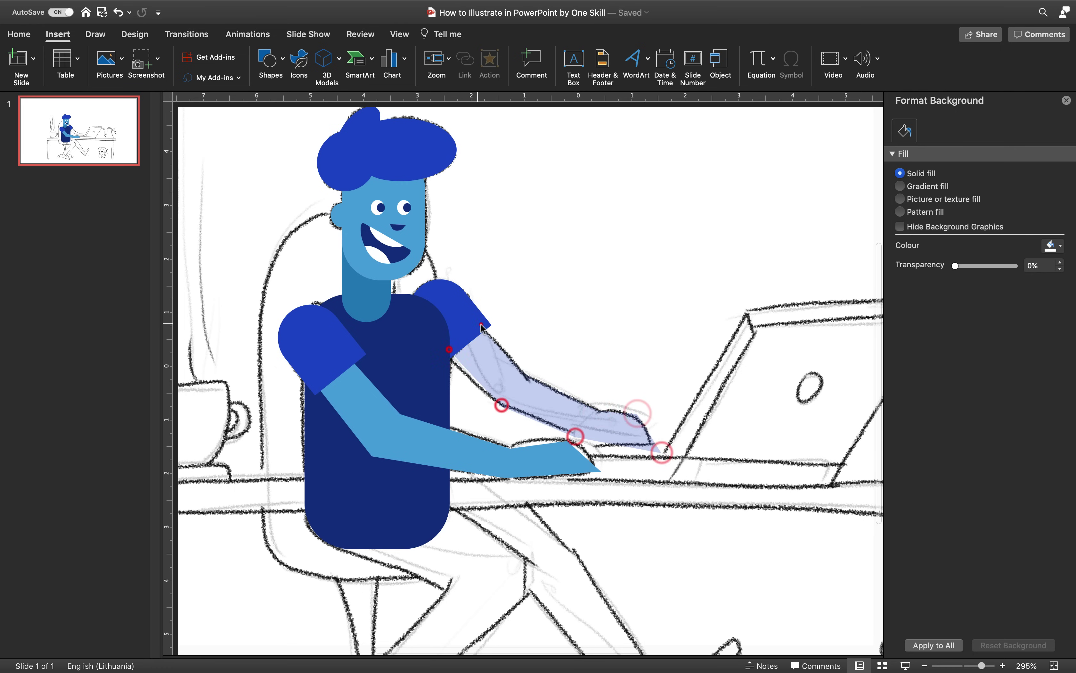
Fill the far arm with the darker blue theme colour at 0% transparency and send it to the back.
click(1059, 284)
click(1028, 360)
drag(986, 303, 934, 304)
click(727, 58)
click(741, 97)
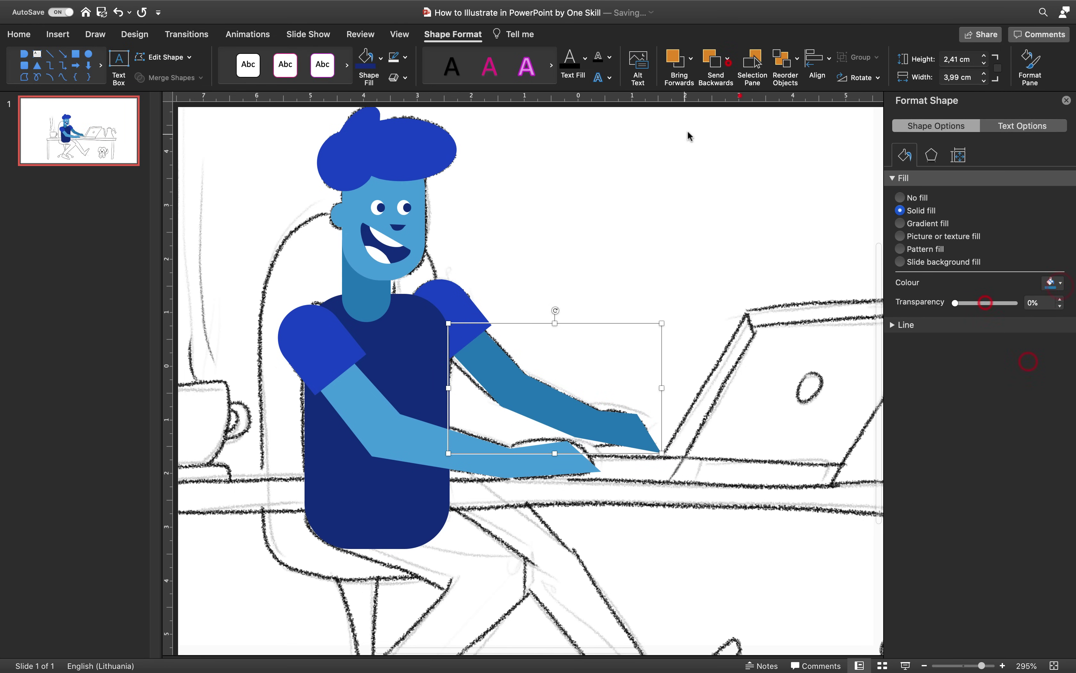
click(672, 178)
Edit the near arm's points and convert the knuckle point on top of the hand to a smooth point.
click(564, 452)
scroll(567, 454, down, 2)
scroll(568, 456, up, 5)
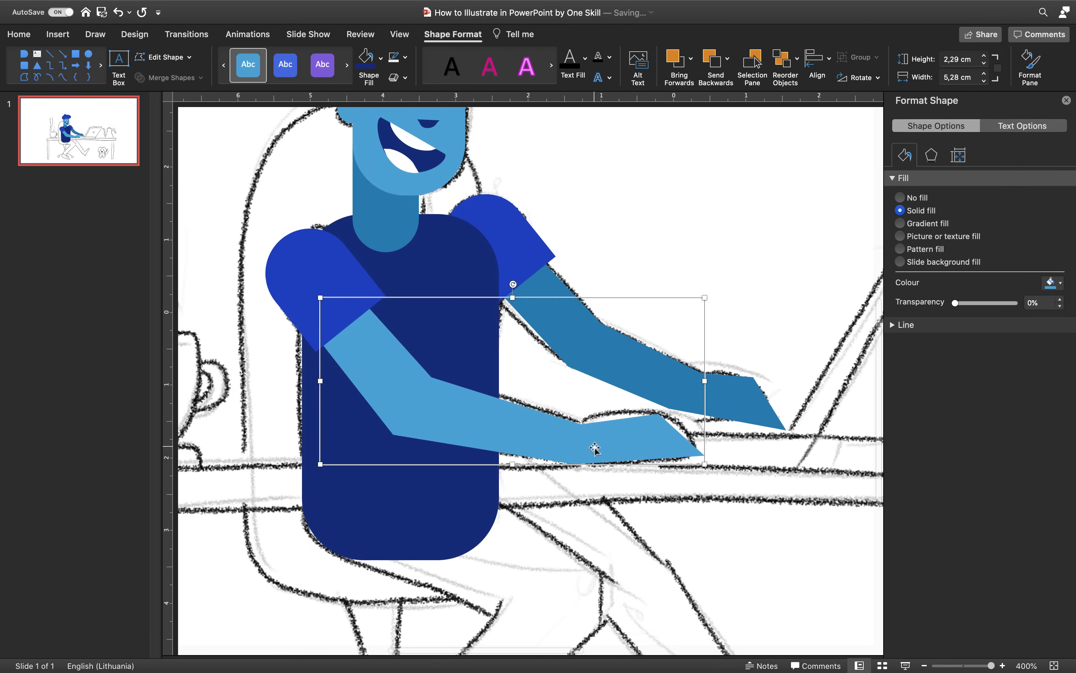
right_click(534, 443)
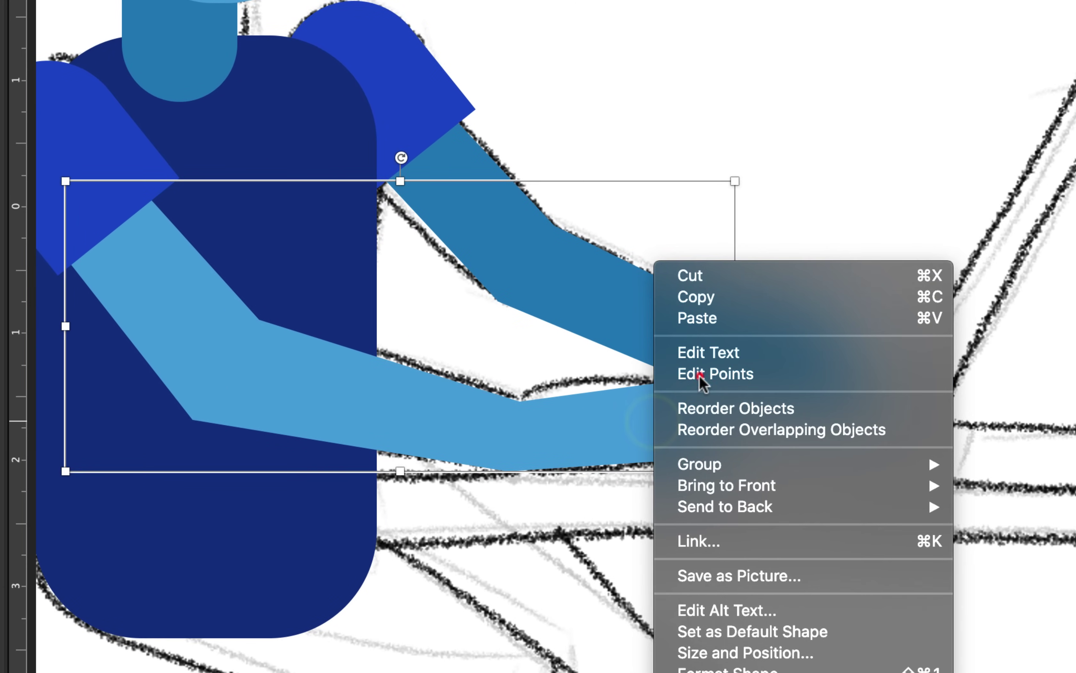
click(558, 408)
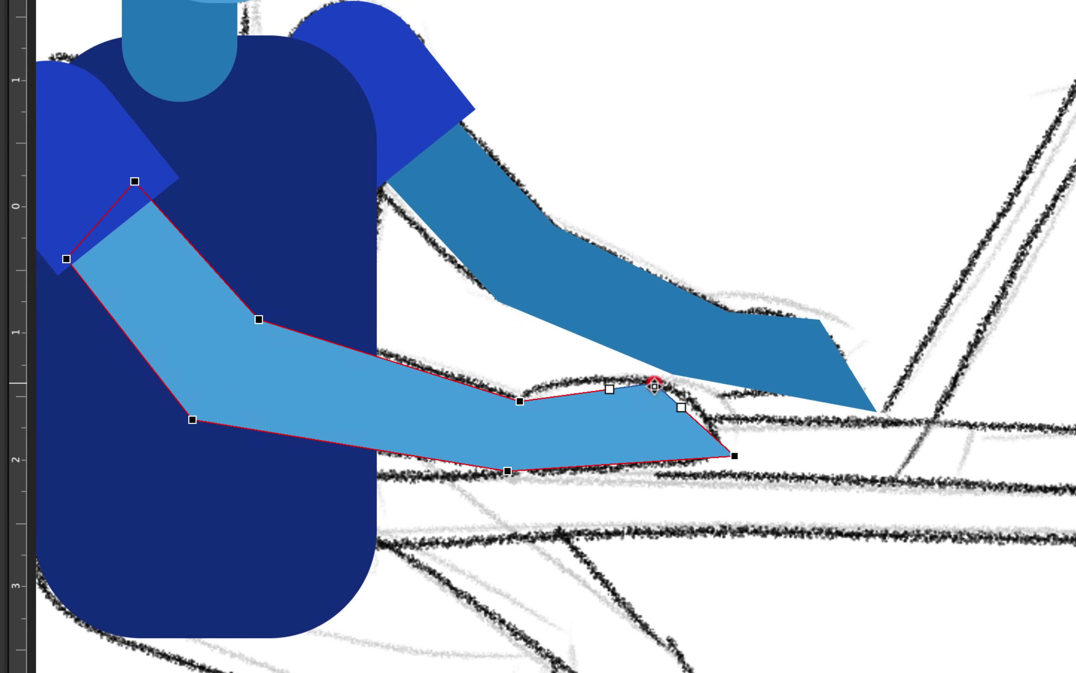
right_click(654, 385)
click(709, 493)
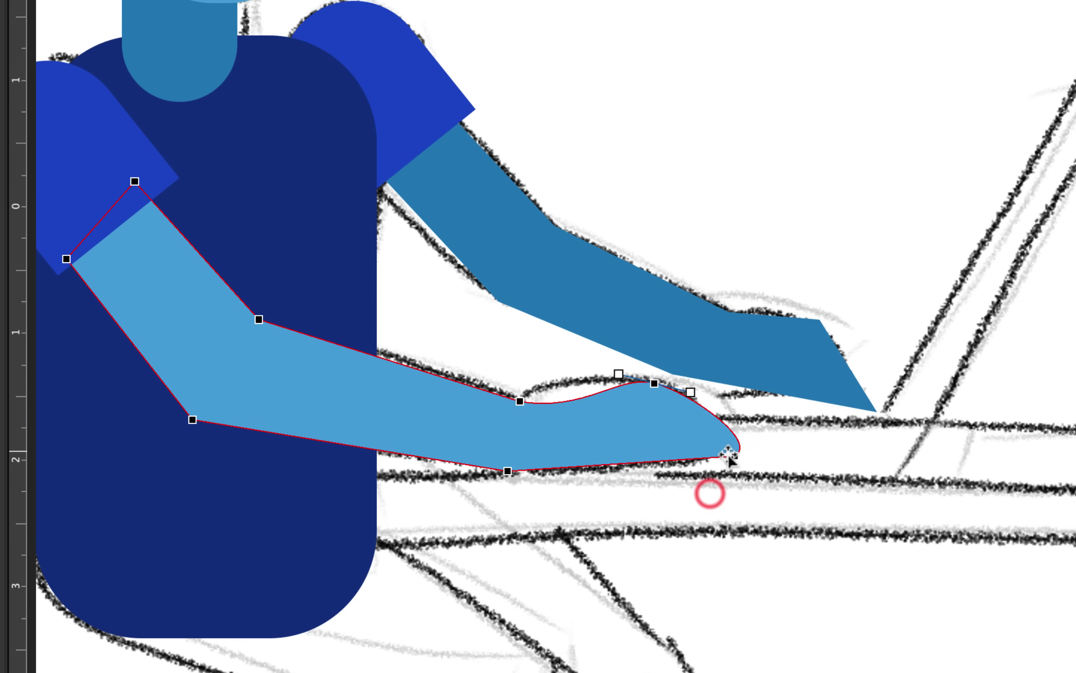
Adjust the wrist point's curve handle so the back of the near hand bulges along the sketch.
click(520, 401)
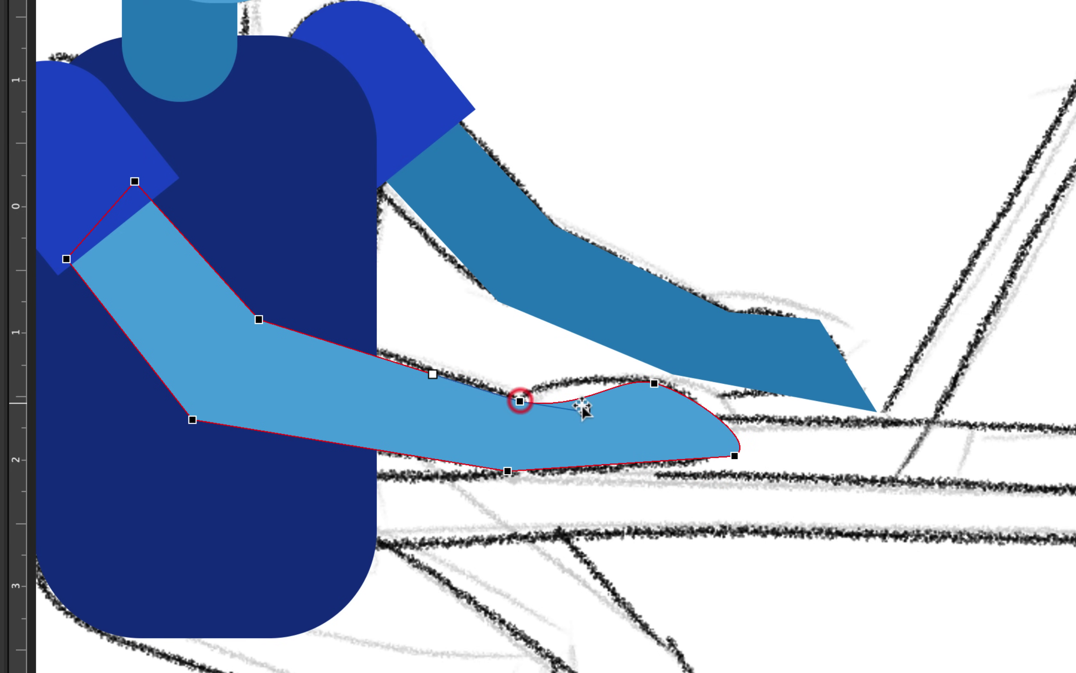
click(584, 410)
drag(551, 383, 551, 384)
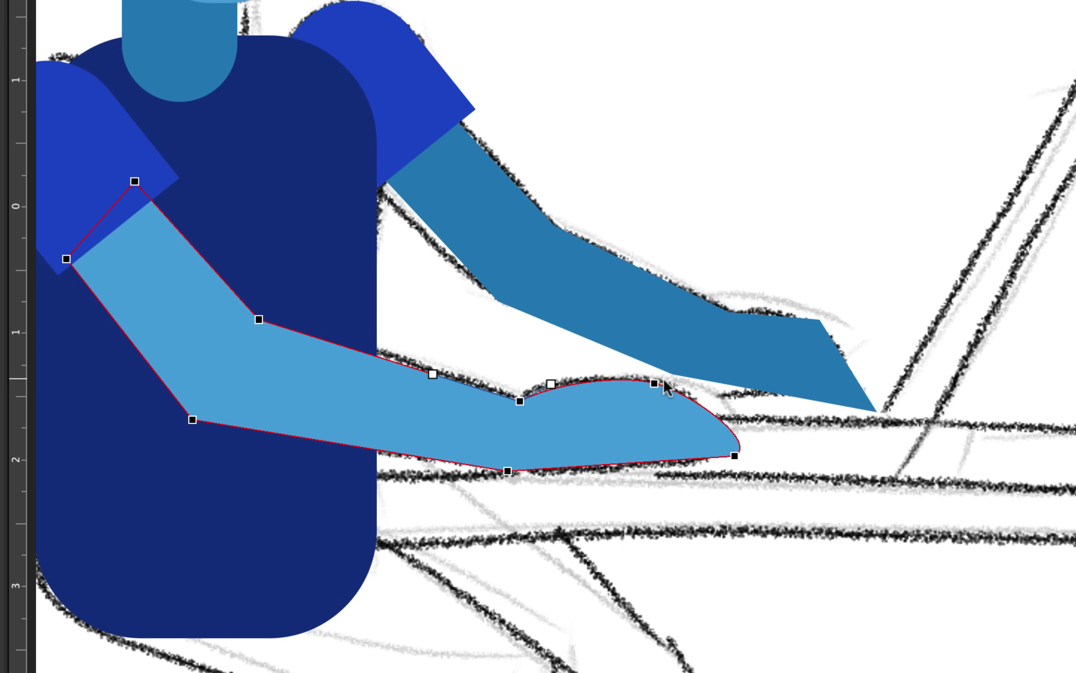
drag(690, 383, 702, 385)
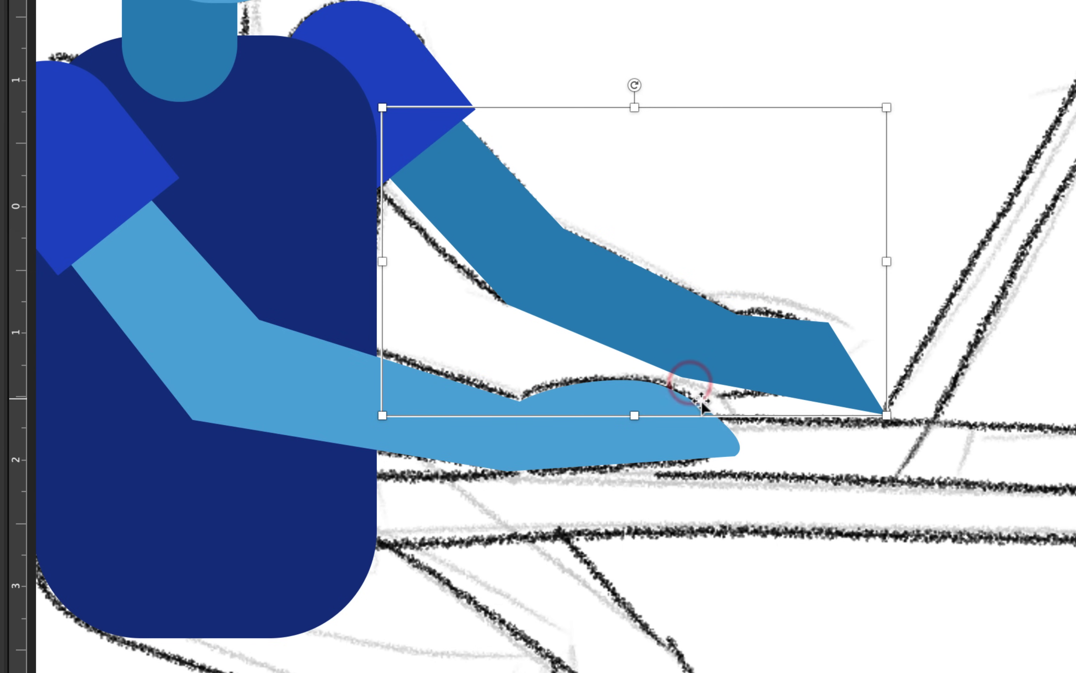
key(super+z)
Reopen the near arm's points and refine the knuckle's curve handle towards the fingertips.
click(674, 427)
right_click(667, 405)
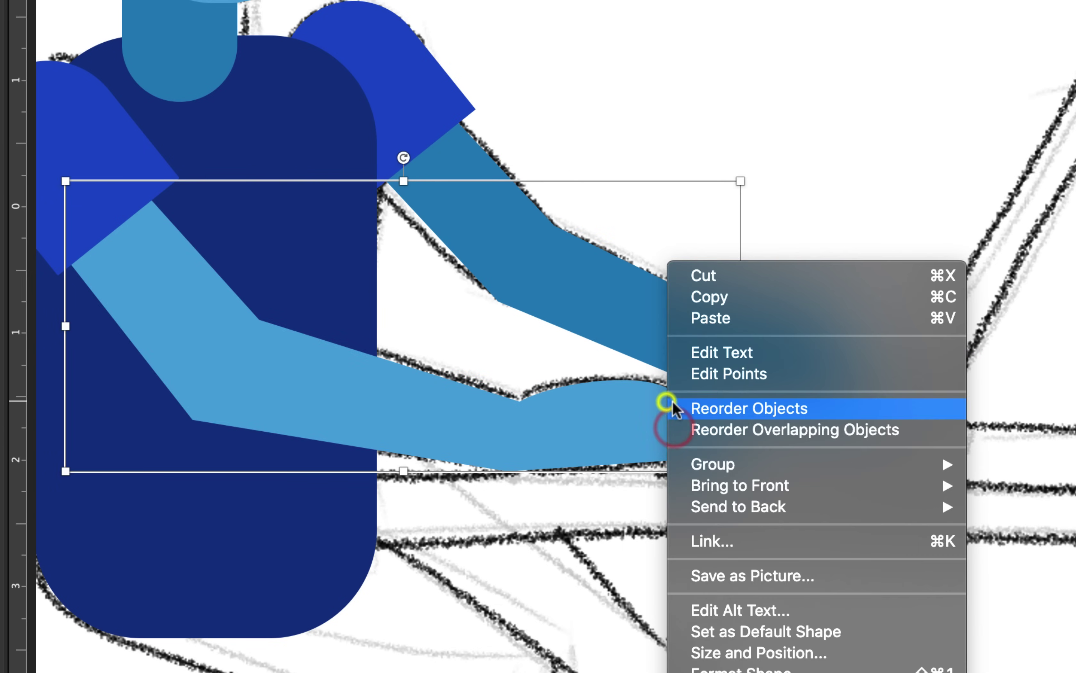
click(724, 375)
drag(693, 392, 699, 390)
Edit the far arm's points, make the knuckle point smooth and bend the wrist curve to round the far hand.
click(823, 355)
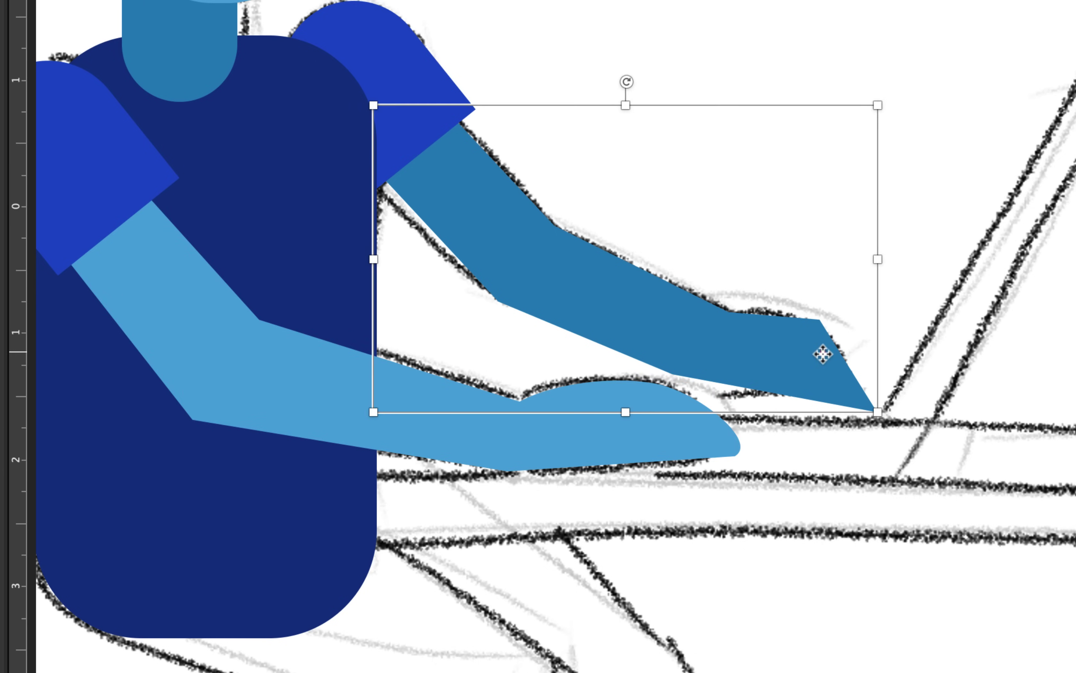
right_click(812, 352)
click(817, 372)
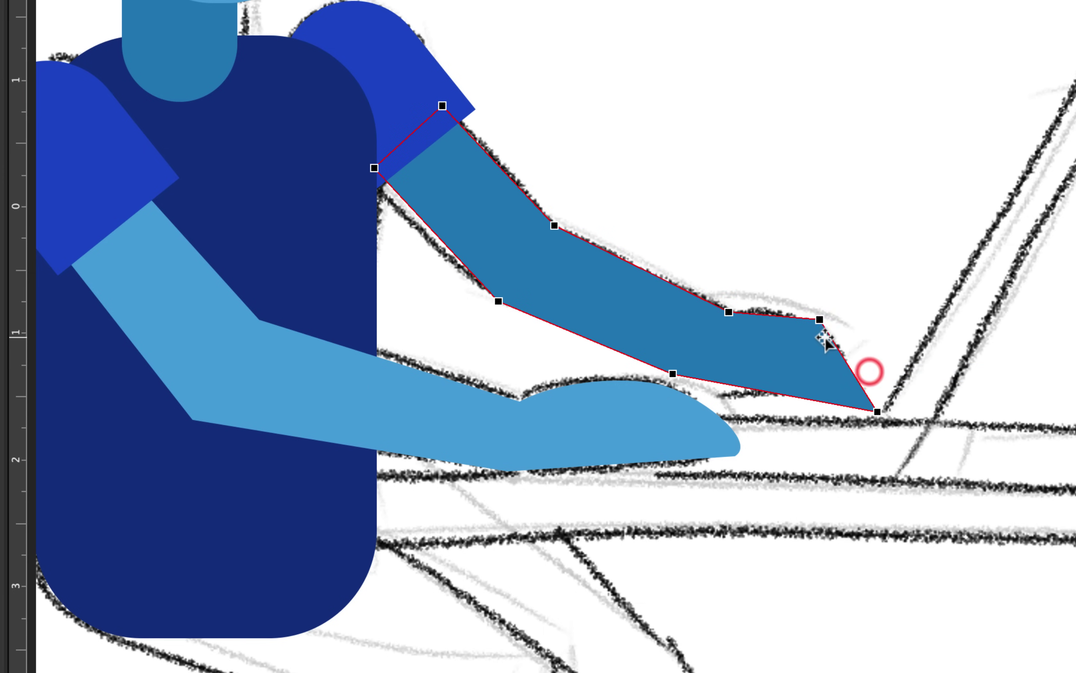
right_click(820, 323)
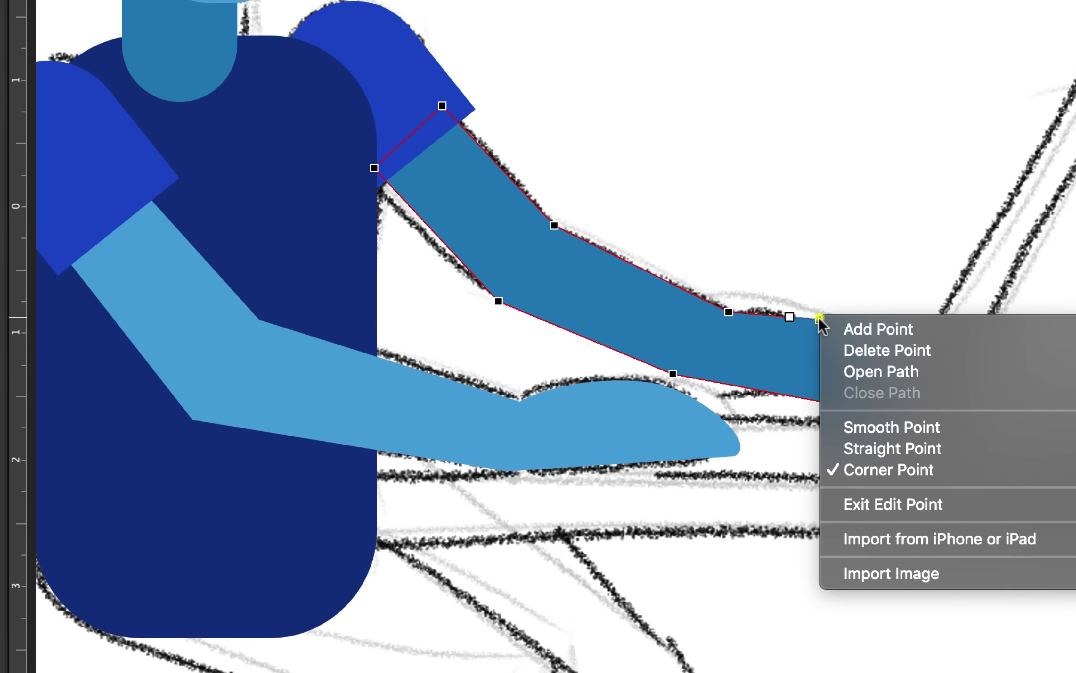
click(893, 424)
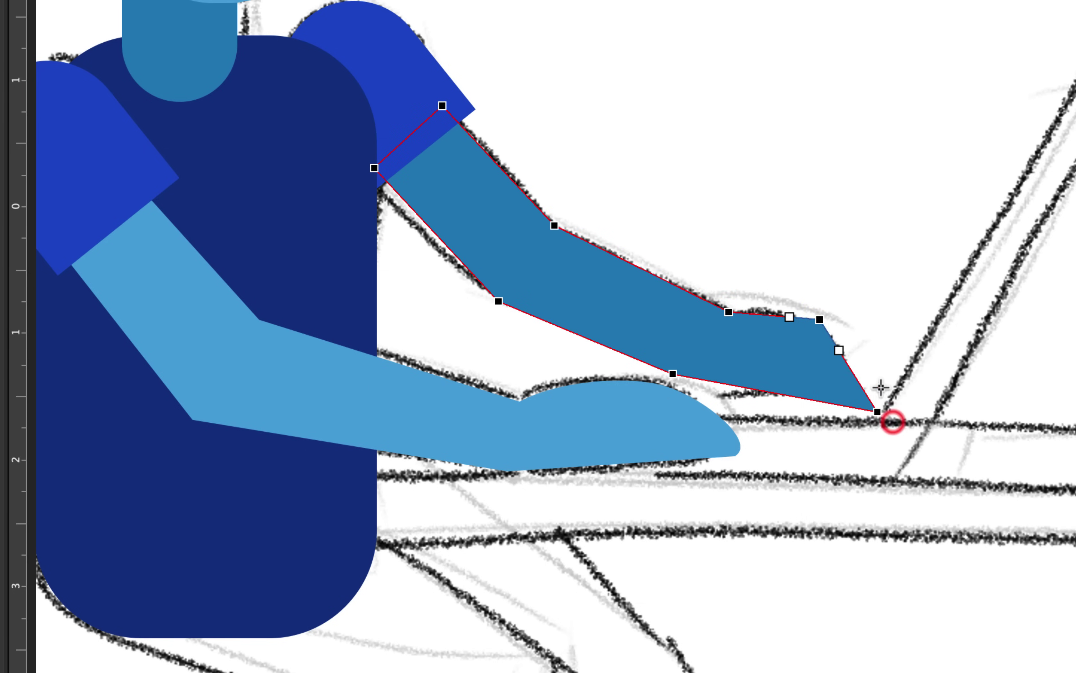
click(729, 313)
drag(774, 325, 842, 331)
click(860, 283)
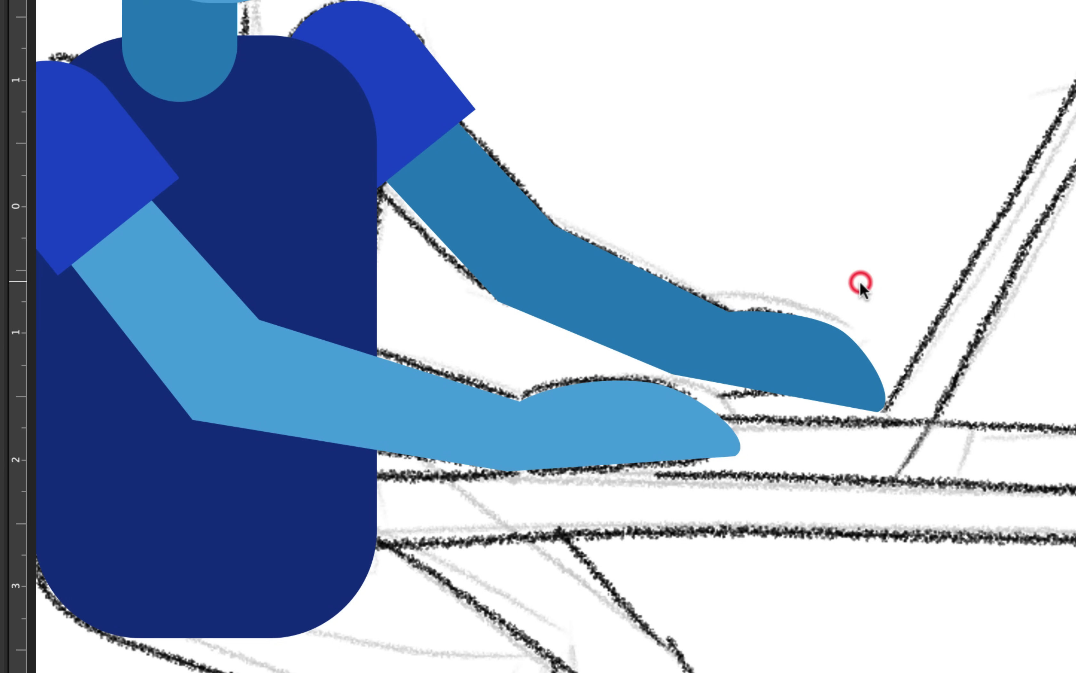
Check the figure without the sketch using the 1_Blank layout, and restore the sketch with the Blank layout.
scroll(859, 280, down, 6)
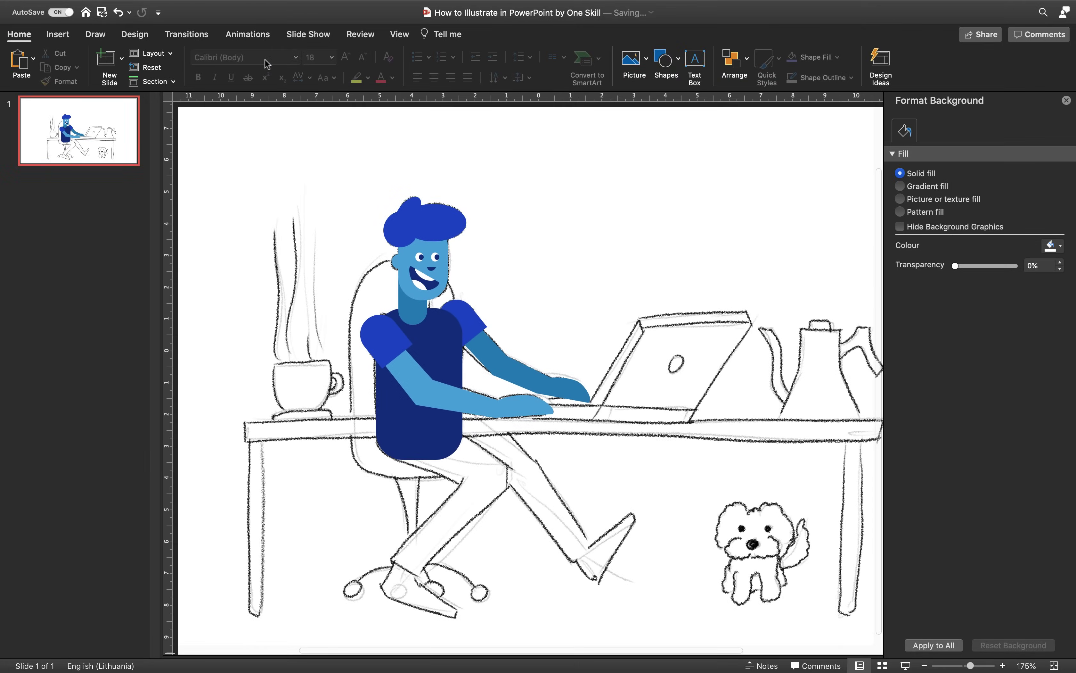
click(159, 55)
click(281, 149)
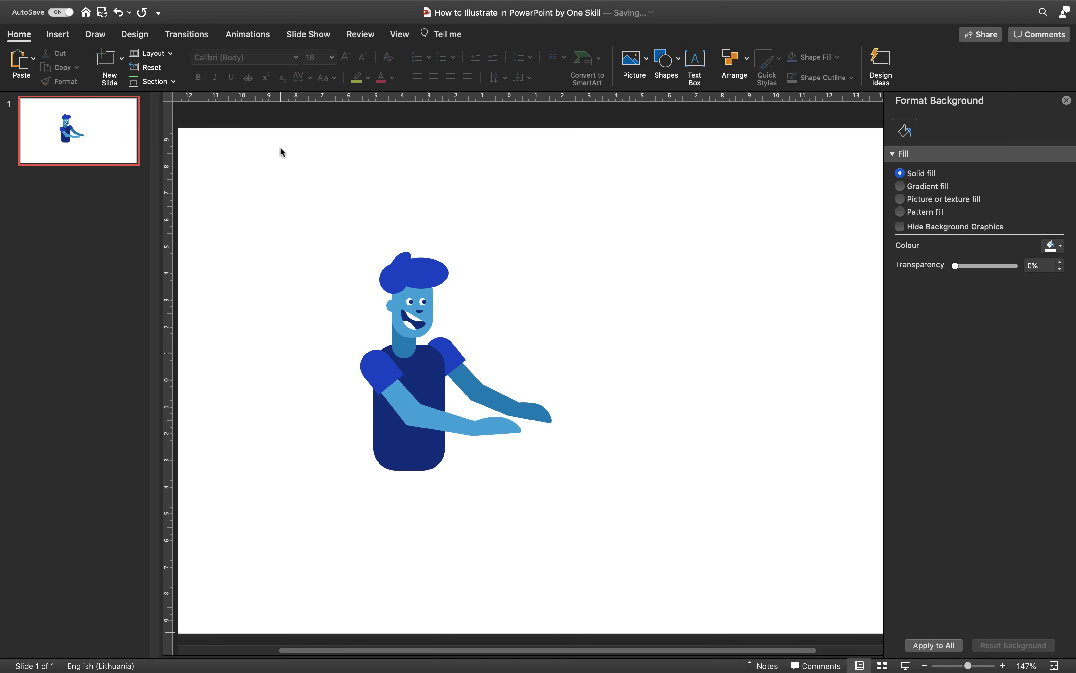
click(151, 54)
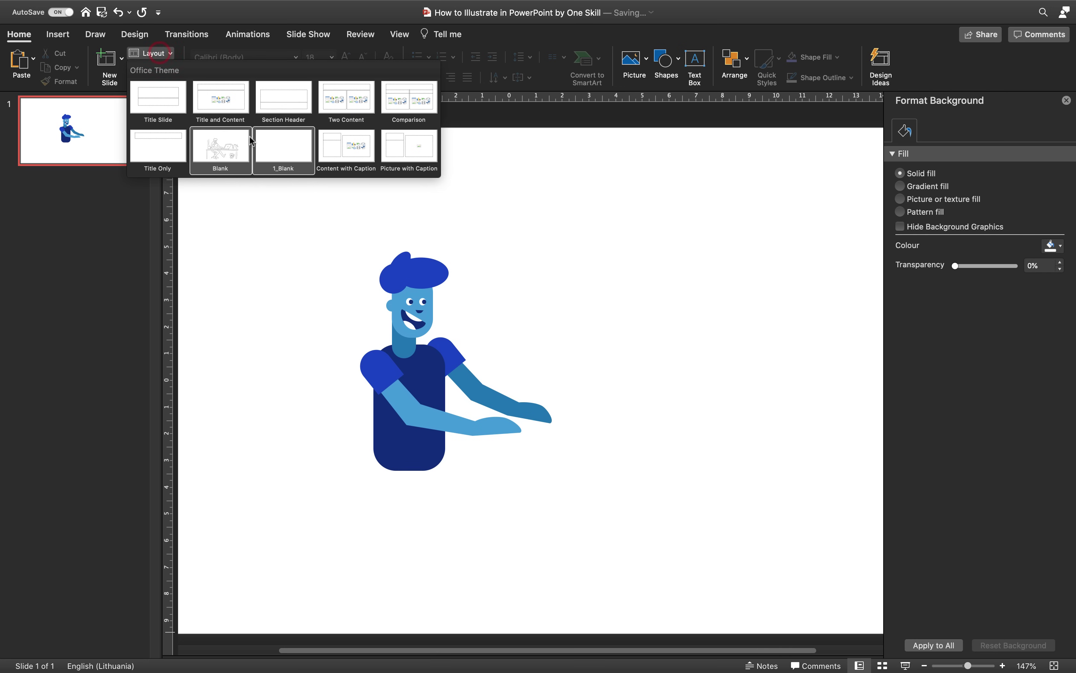
click(228, 148)
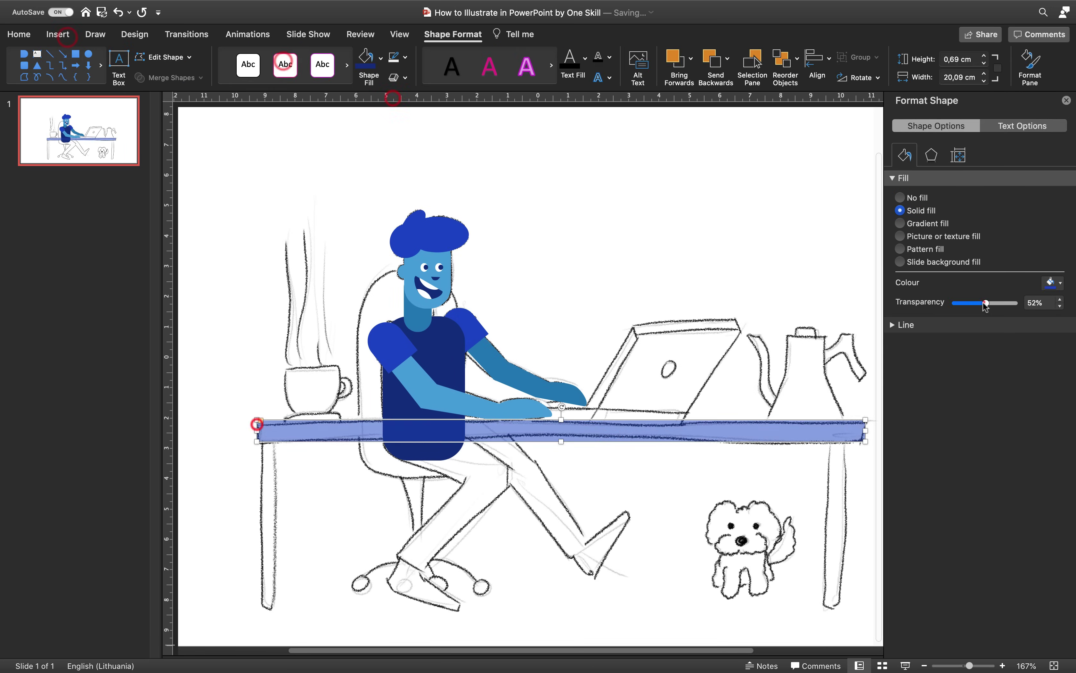
Add an opaque tabletop bar about 20.09 cm by 0.63 cm over the sketched desk edge, filled with the dark crimson theme colour.
click(1061, 283)
click(1065, 373)
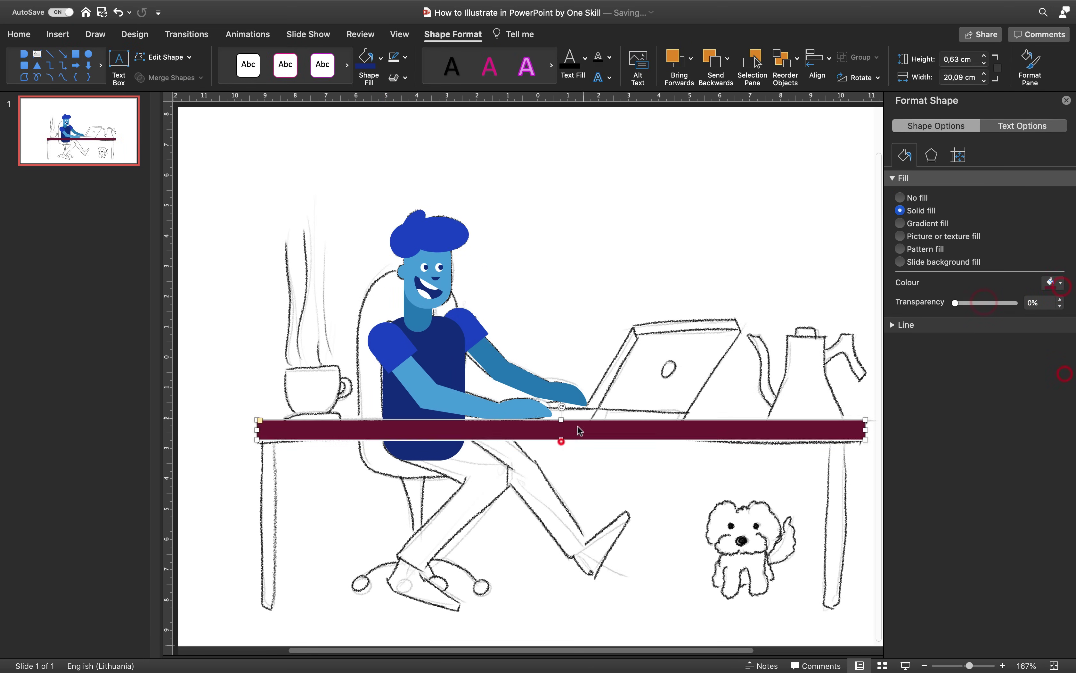
Duplicate the tabletop bar, turn the copy upright and slim it into the left desk leg, and copy that leg to the right end.
alt+drag(459, 427, 425, 477)
drag(526, 457, 552, 480)
drag(536, 481, 530, 480)
drag(521, 175, 520, 507)
drag(520, 526, 349, 276)
mouse_move(349, 258)
mouse_down()
mouse_move(351, 296)
mouse_move(272, 385)
mouse_up()
drag(273, 367, 269, 423)
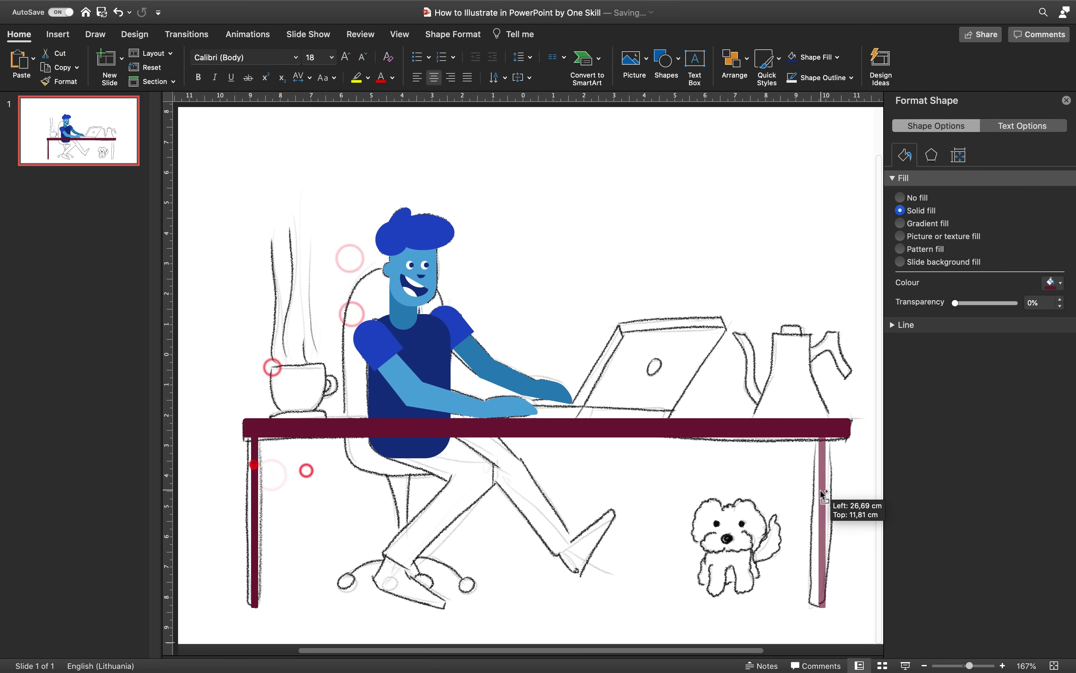
click(814, 260)
Trace the near trouser leg as a freeform about 4.22 cm by 4.83 cm and fill it with the dark purple theme colour.
scroll(814, 260, down, 3)
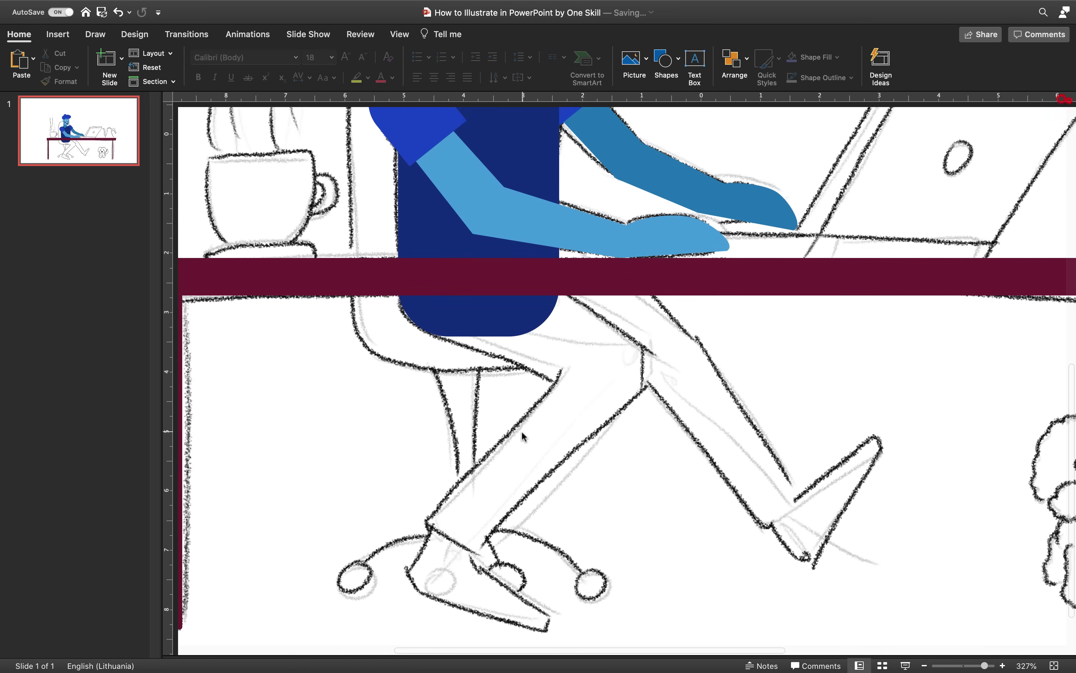
scroll(523, 435, down, 1)
click(59, 32)
click(283, 59)
click(269, 121)
click(396, 259)
double_click(535, 250)
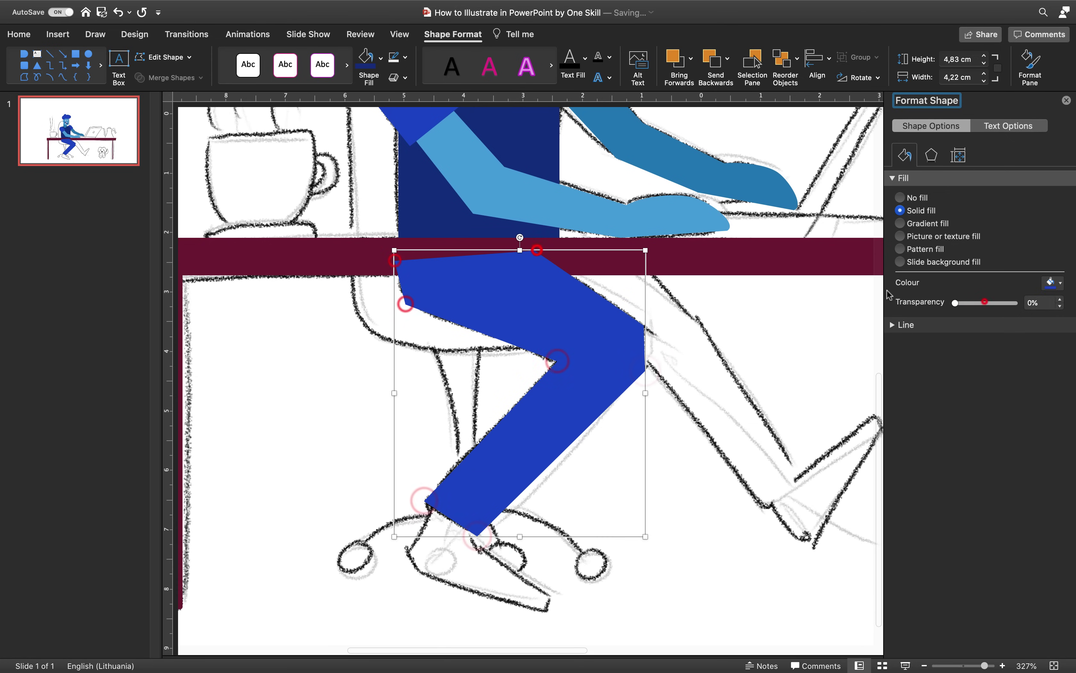
click(1052, 281)
click(1018, 361)
Bring the tabletop to the front so it covers the top of the near leg.
click(730, 260)
click(692, 60)
click(713, 94)
Trace the far trouser leg as a freeform about 4.66 cm by 4.33 cm behind the near leg, filled with the darkest purple theme colour.
click(323, 371)
click(739, 477)
click(699, 513)
click(574, 351)
click(463, 258)
click(578, 258)
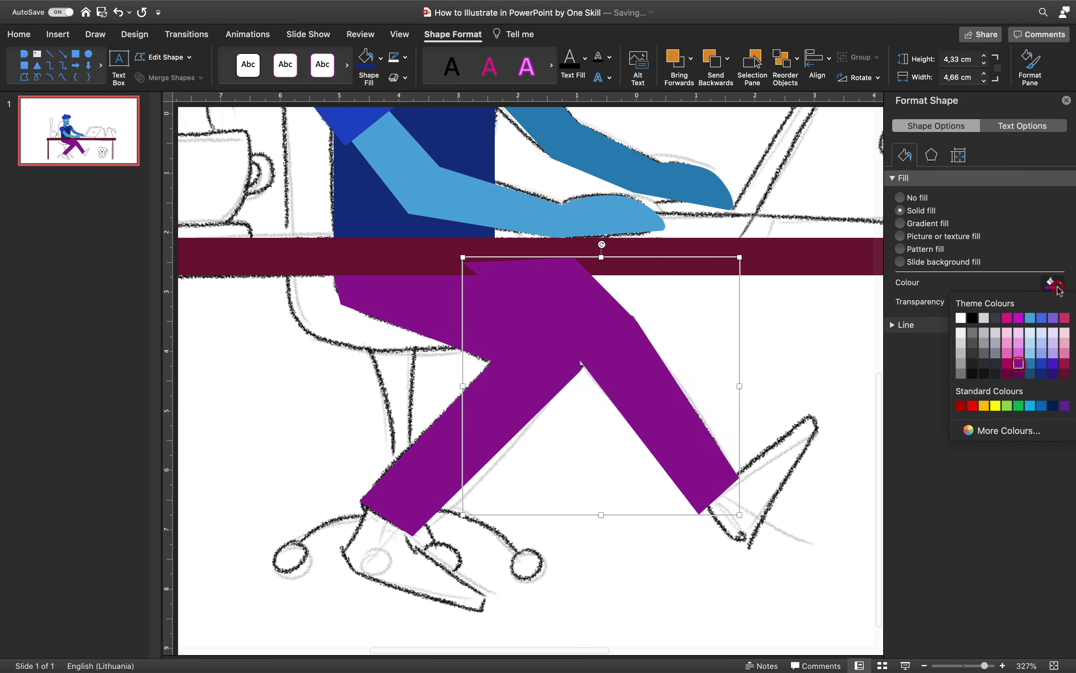
click(1019, 363)
click(781, 314)
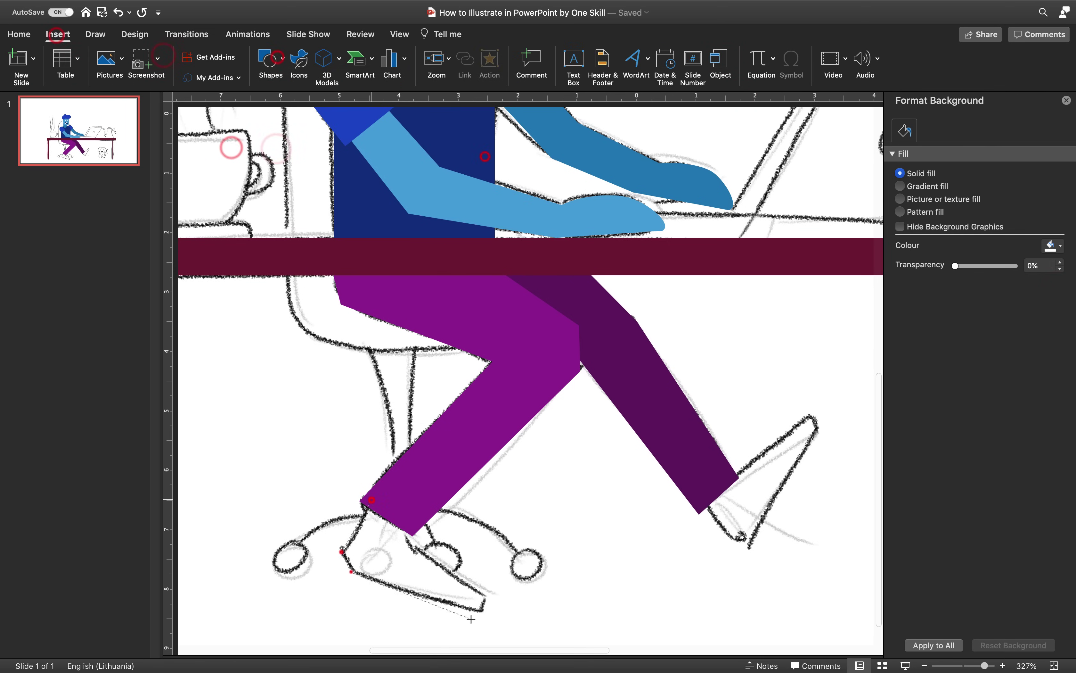
Trace the near shoe as a bright blue freeform below the near trouser leg and send it to the back.
click(482, 615)
click(487, 598)
click(414, 550)
click(407, 520)
click(372, 500)
click(1042, 364)
click(727, 58)
click(738, 92)
click(473, 497)
Trace the far shoe as a freeform at the end of the far leg and fill it with the dark navy theme colour.
click(711, 503)
click(733, 537)
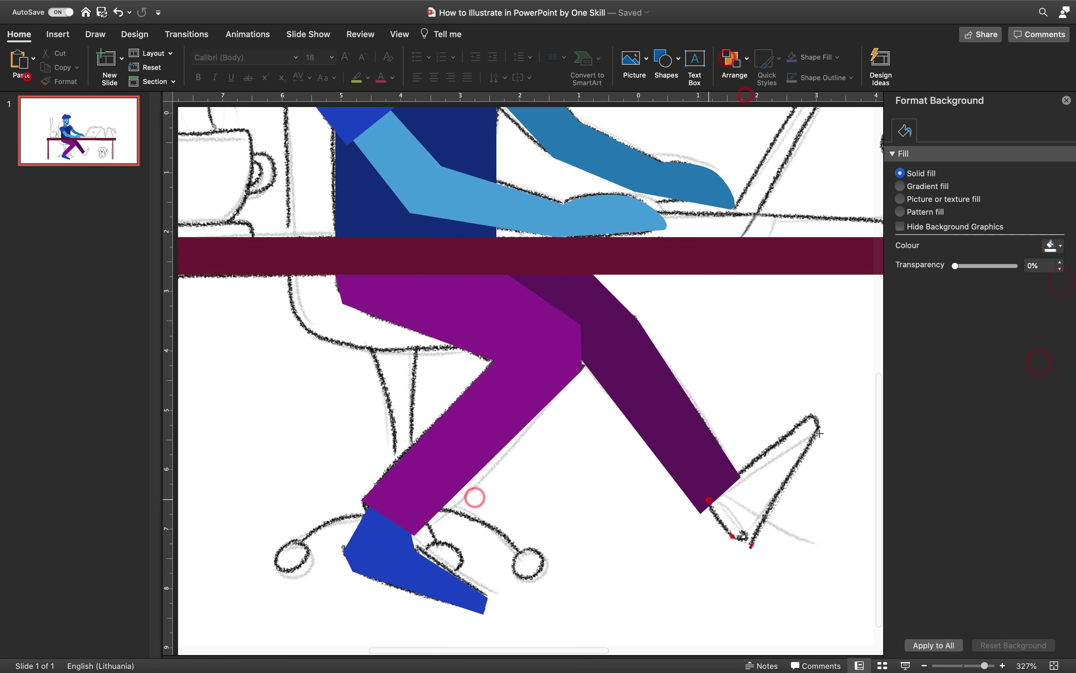
click(753, 545)
click(821, 426)
scroll(529, 353, down, 5)
click(578, 500)
click(1061, 287)
click(1042, 372)
click(721, 148)
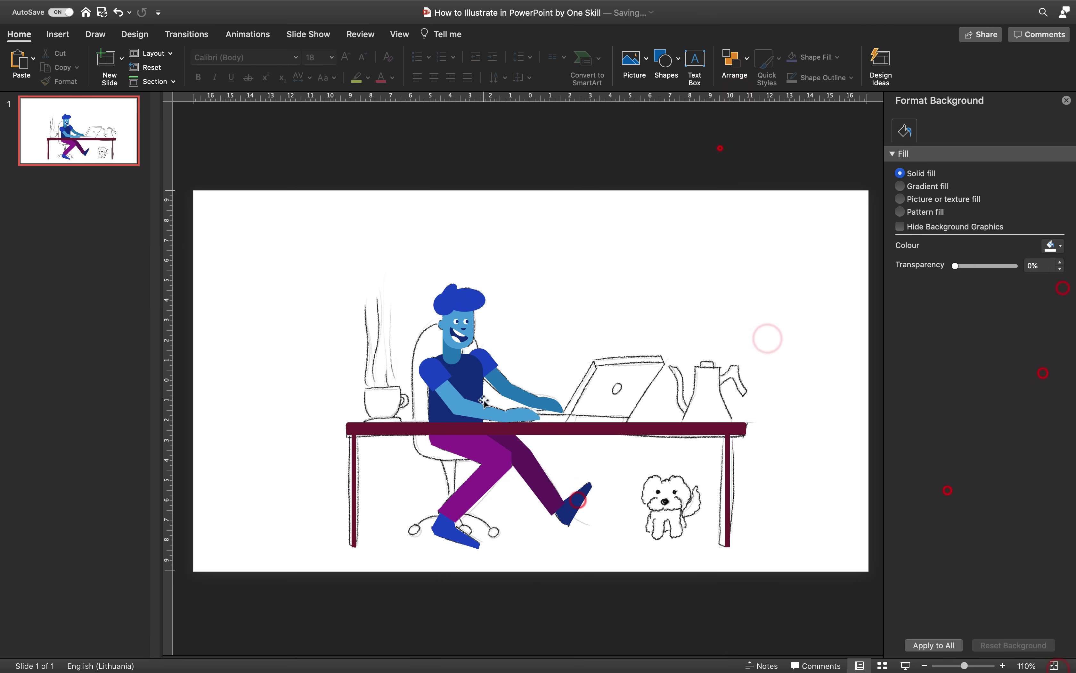
Draw a rounded chair back over the sketch, fill it with the opaque pinkish-red theme colour and send it to the back.
scroll(476, 420, up, 3)
click(53, 32)
click(282, 56)
drag(439, 283, 425, 282)
drag(486, 208, 485, 197)
mouse_move(983, 304)
mouse_down()
mouse_move(934, 305)
mouse_move(952, 303)
mouse_up()
click(1061, 283)
click(1062, 319)
click(729, 58)
click(740, 96)
Place a second pinkish-red shape for the chair's seat behind the figure and unite it with the chair back.
click(718, 202)
click(1061, 283)
click(1065, 318)
click(728, 58)
click(747, 97)
drag(483, 441, 483, 449)
drag(442, 258, 484, 241)
click(179, 76)
click(178, 95)
click(269, 209)
Trace the laptop's side edge and keyboard base as a freeform and fill it with the opaque light purple theme colour.
scroll(324, 241, right, 5)
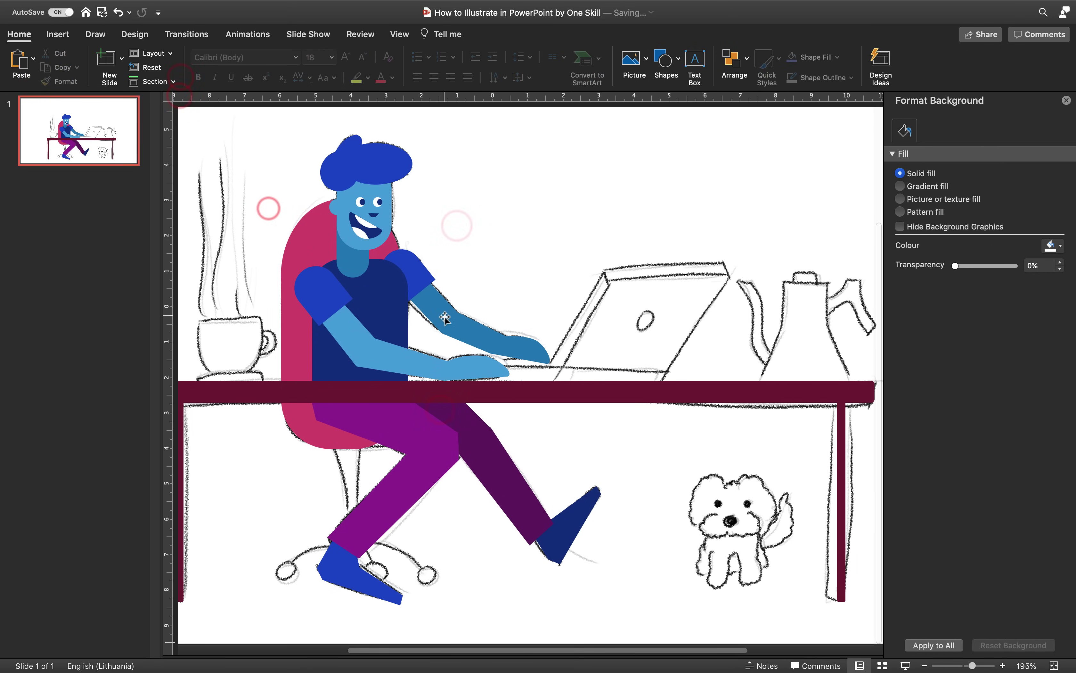
click(58, 34)
click(281, 57)
click(486, 159)
scroll(501, 386, up, 3)
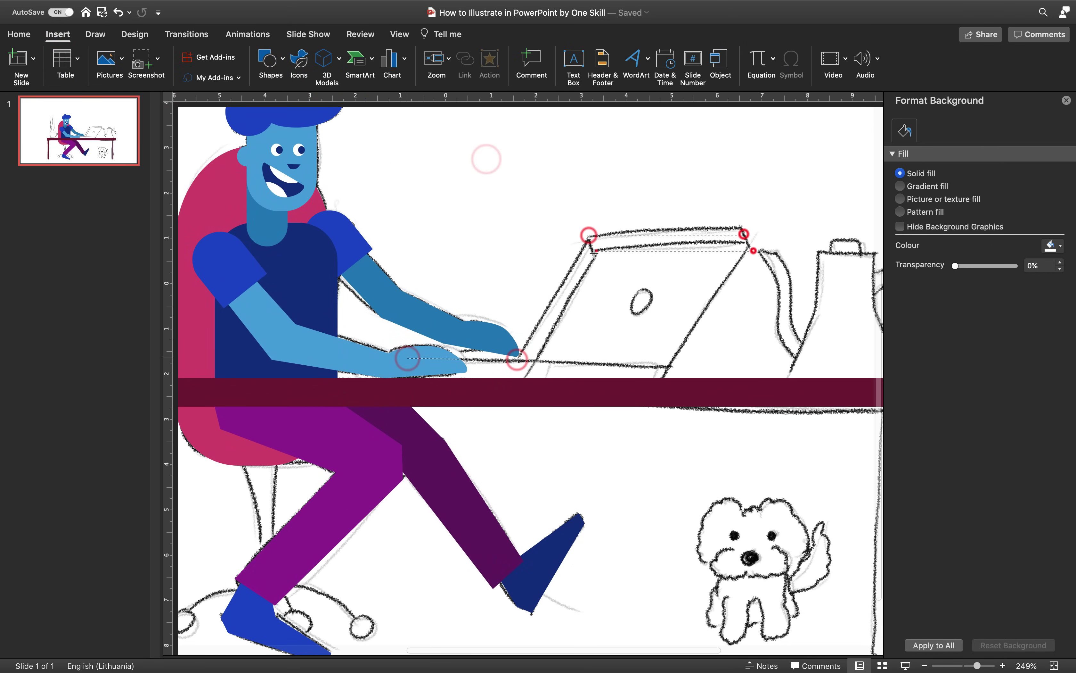
click(524, 377)
click(395, 375)
click(408, 358)
drag(985, 303, 952, 303)
click(1060, 283)
click(1020, 351)
click(810, 208)
Trace the laptop lid as a freeform behind the light purple edge and fill it with opaque dark purple.
click(65, 39)
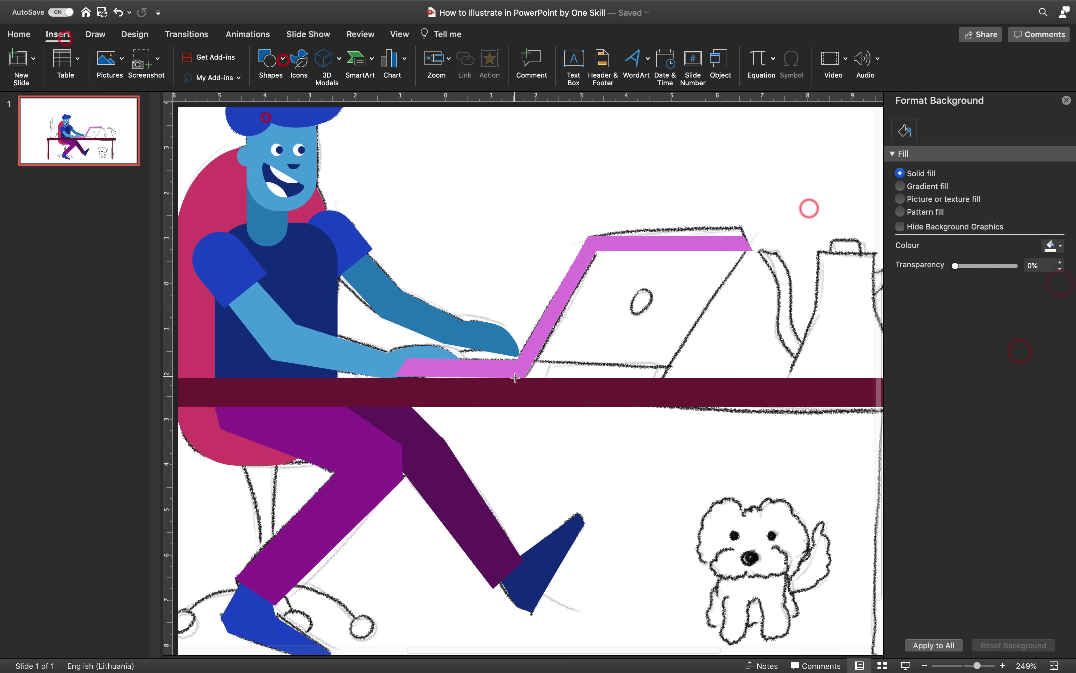
click(662, 390)
click(514, 384)
click(1055, 283)
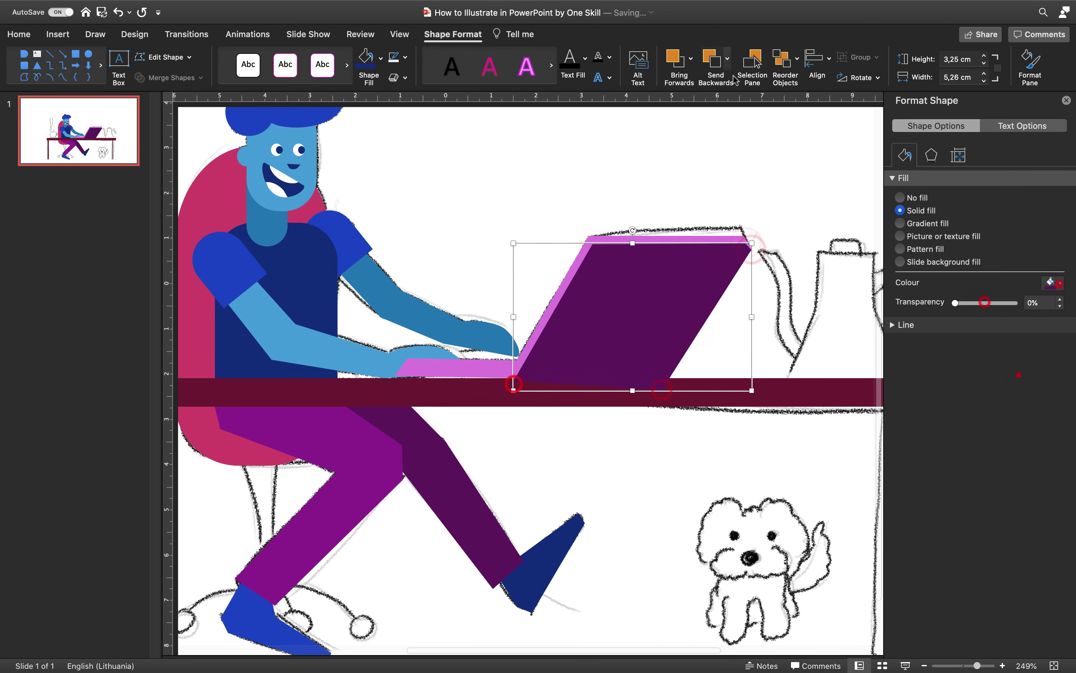
Edit the points of the laptop shapes so the lid sits neatly inside the light purple edge.
right_click(728, 262)
click(783, 324)
click(773, 230)
scroll(773, 231, up, 5)
right_click(634, 191)
click(675, 248)
click(684, 158)
scroll(684, 158, down, 5)
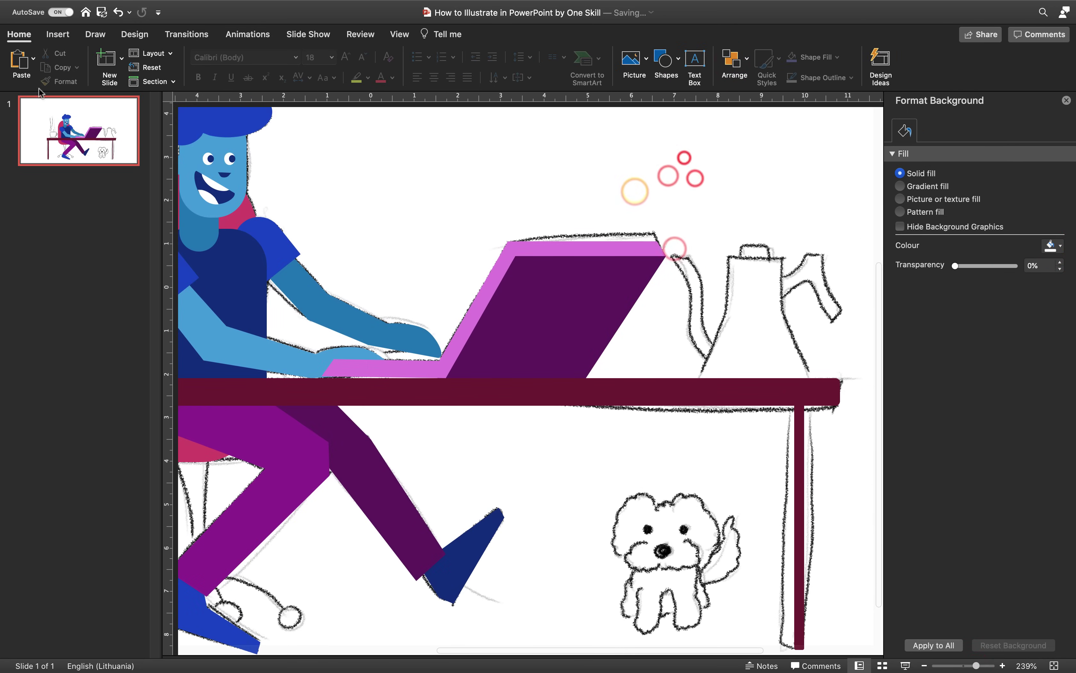
Draw a tilted oval logo in the middle of the laptop lid and fill it with the mid-purple theme colour.
click(58, 36)
mouse_move(576, 175)
mouse_down()
mouse_move(599, 209)
mouse_move(557, 315)
mouse_up()
click(1052, 284)
click(1021, 365)
drag(556, 287, 569, 291)
Send the laptop's edge, lid and logo together to the back, behind the hands and desk.
shift+click(519, 280)
click(746, 58)
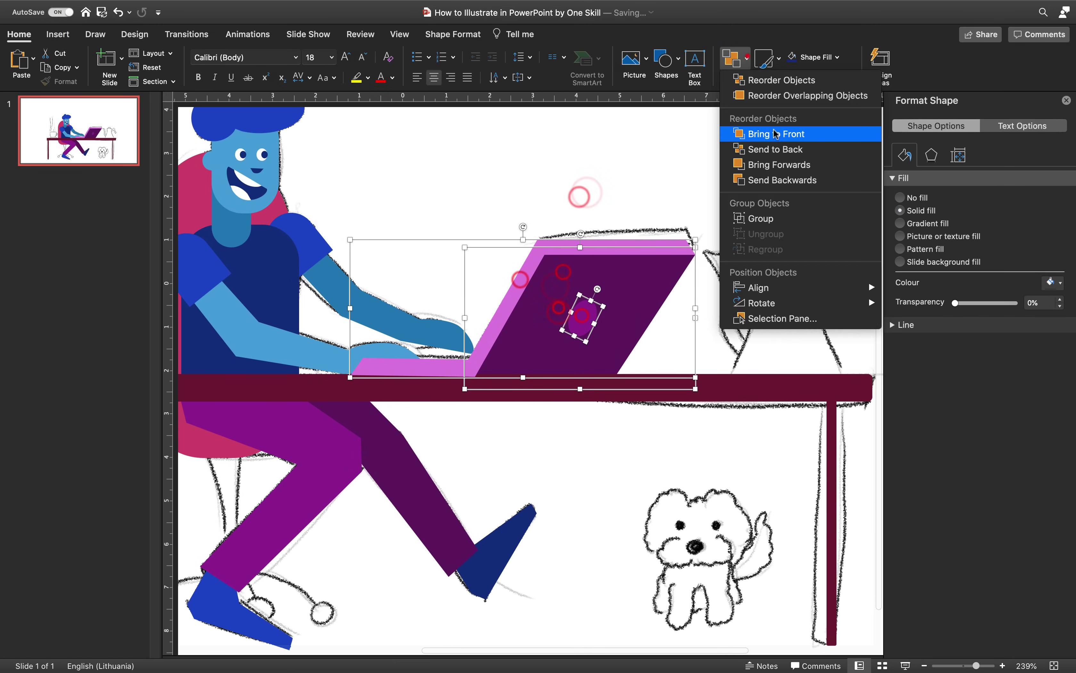
click(774, 132)
click(772, 149)
click(593, 167)
Draw a horizontal line across the lower part of the laptop lid and colour it with the mid-purple theme colour.
click(58, 34)
click(279, 59)
click(485, 161)
click(484, 360)
double_click(610, 361)
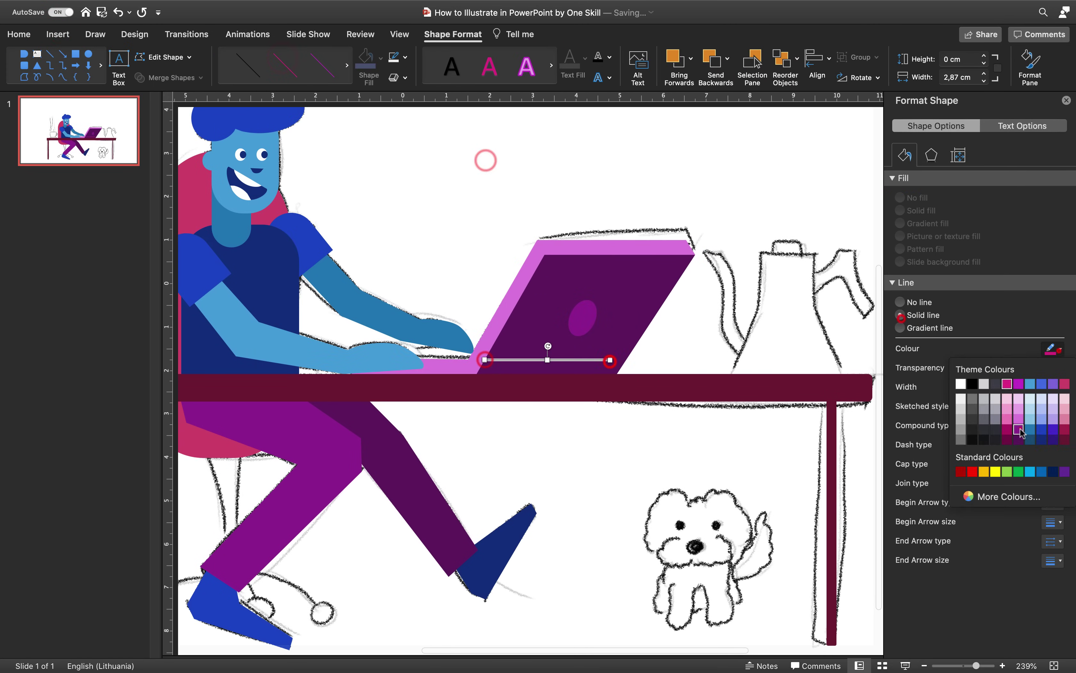
click(1019, 429)
click(802, 197)
Thicken the lid's line and extend it to the far edge, and give the lid a solid purple outline with width 3.
click(602, 360)
click(1049, 387)
click(841, 187)
click(584, 361)
drag(612, 361, 625, 361)
click(645, 302)
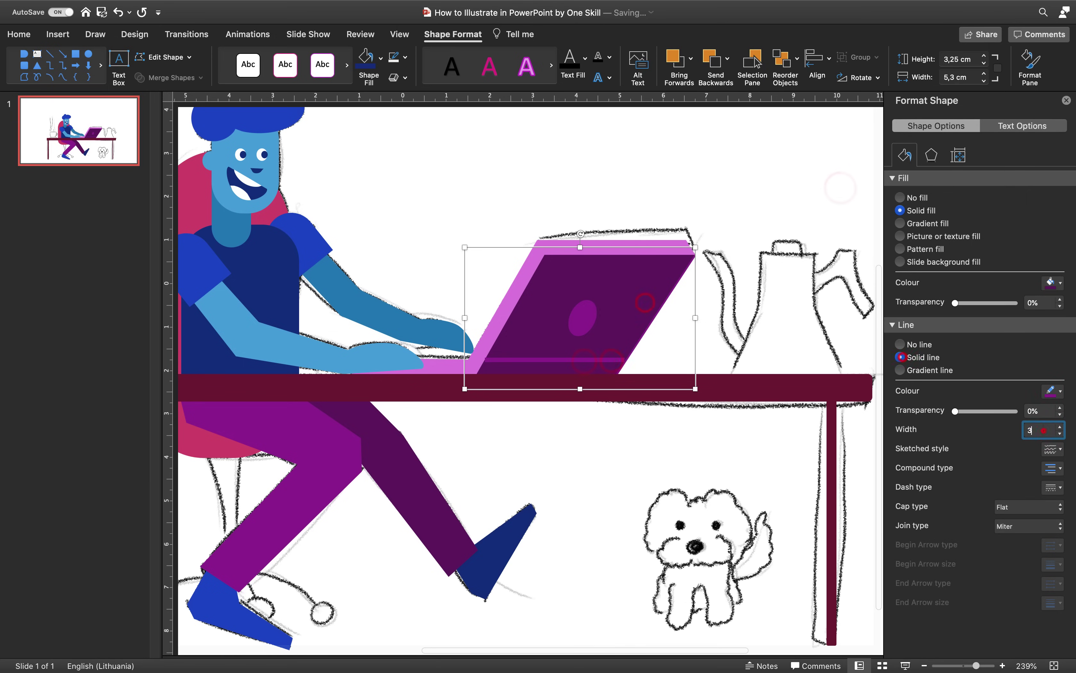
click(503, 359)
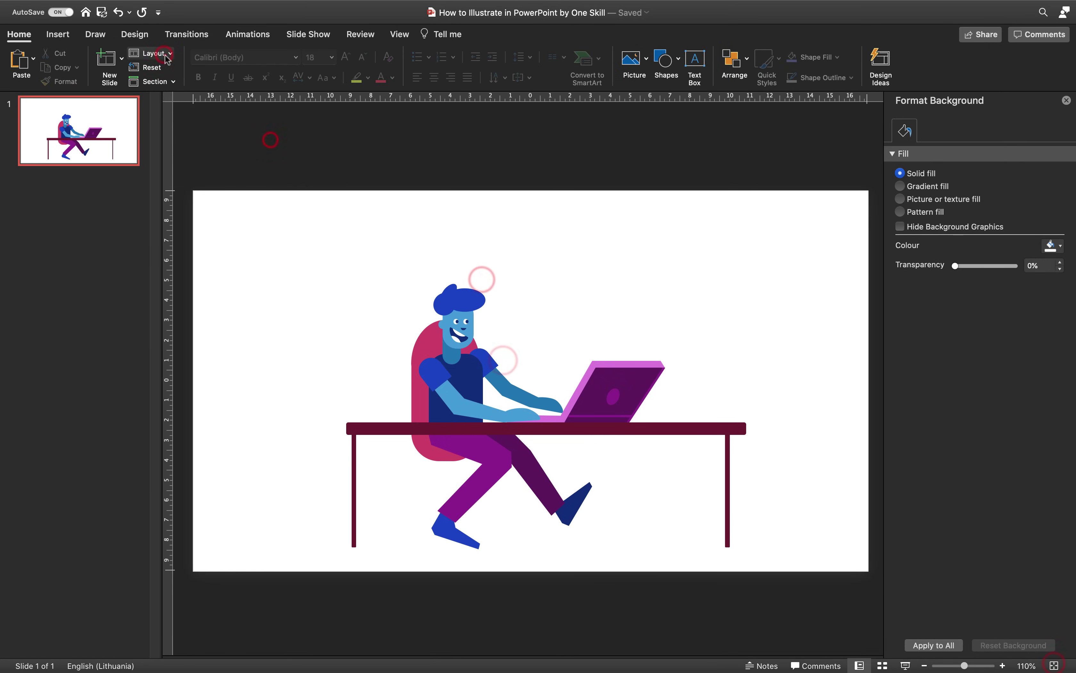
Draw a flat rectangle about 2 cm wide and 0.2 cm high as the cup's saucer and fill it with the darker pinkish-red theme colour.
scroll(349, 405, up, 5)
click(57, 35)
click(279, 63)
click(350, 102)
drag(441, 404, 542, 414)
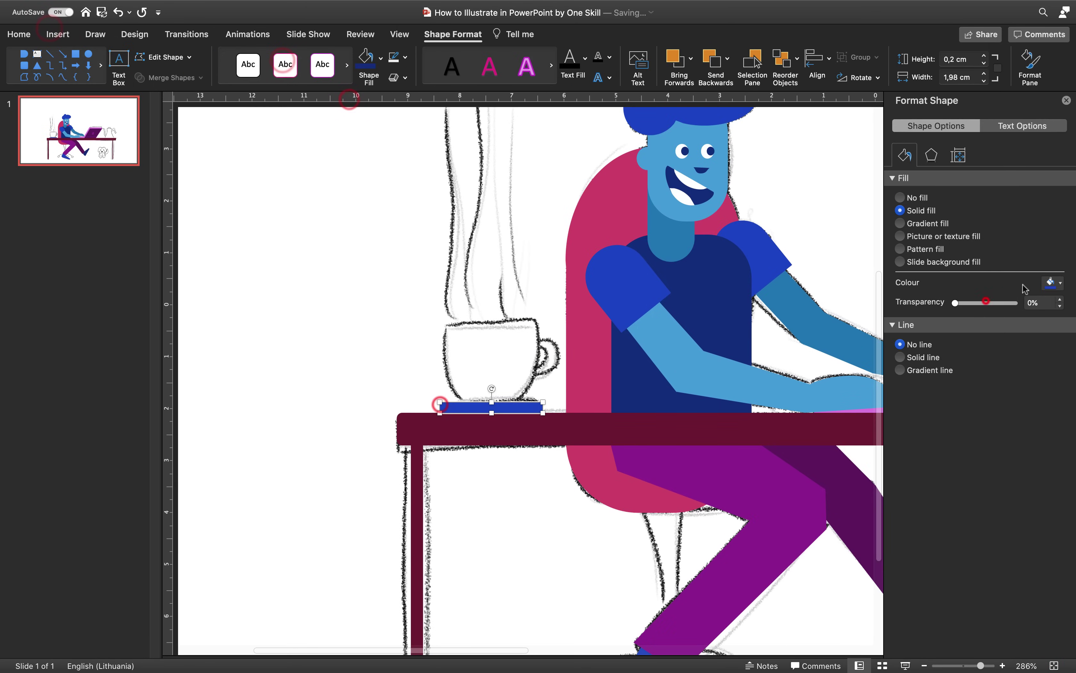
click(1061, 284)
click(1065, 362)
click(387, 331)
Draw a semi-transparent shape with rounded ends, about 1.8 cm wide and 2.3 cm high, over the sketched cup.
click(280, 59)
click(397, 98)
drag(249, 235, 358, 344)
drag(266, 234, 297, 237)
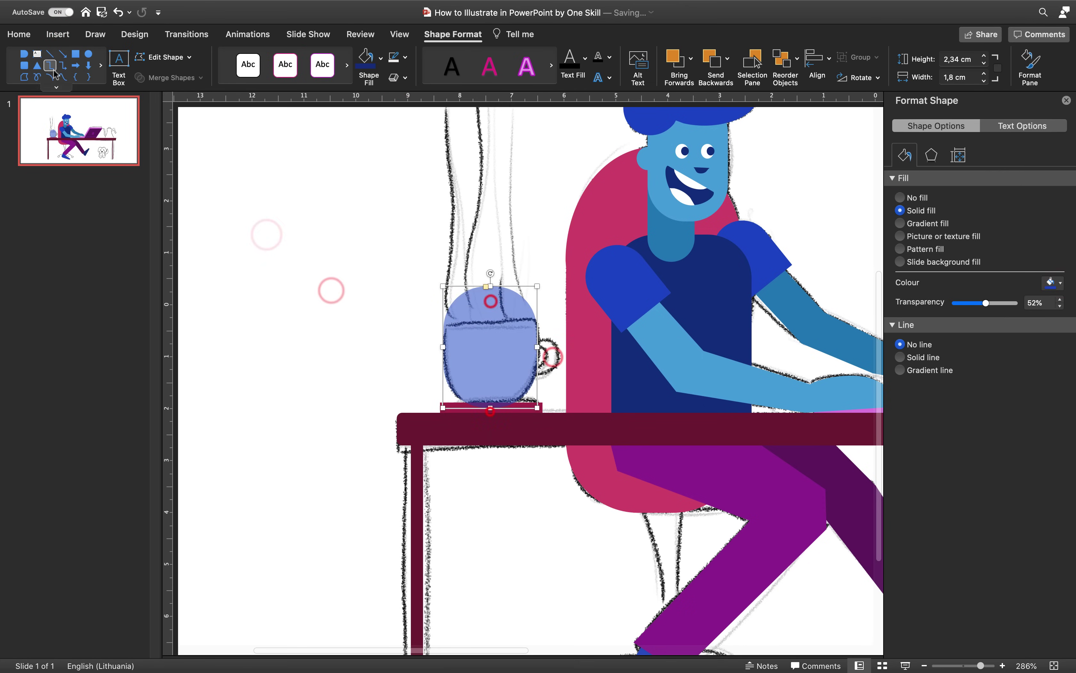
Cut off the cup's rounded top by subtracting a rectangle placed over it.
click(76, 54)
drag(398, 224, 608, 326)
click(504, 354)
shift+click(543, 249)
click(191, 79)
click(195, 153)
click(267, 206)
Form the cup's ring-shaped handle from two overlapping round shapes and unite it with the cup.
click(54, 33)
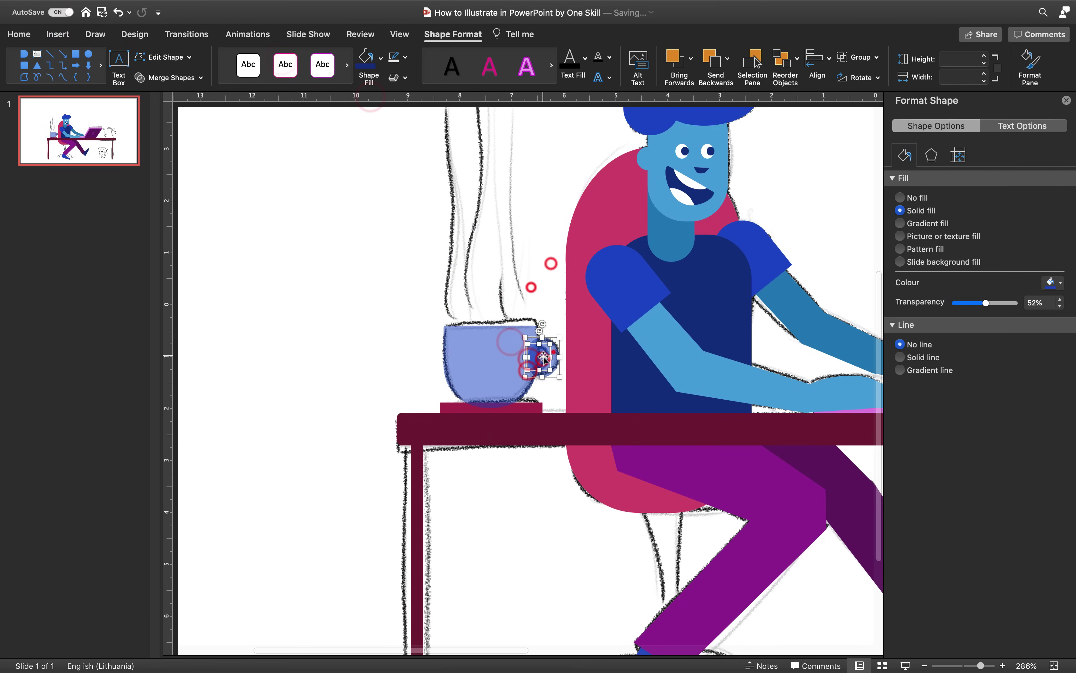
shift+click(484, 346)
click(172, 78)
Copy the chair back's pinkish-red formatting to the cup.
click(18, 35)
click(64, 80)
click(483, 357)
click(340, 308)
click(492, 352)
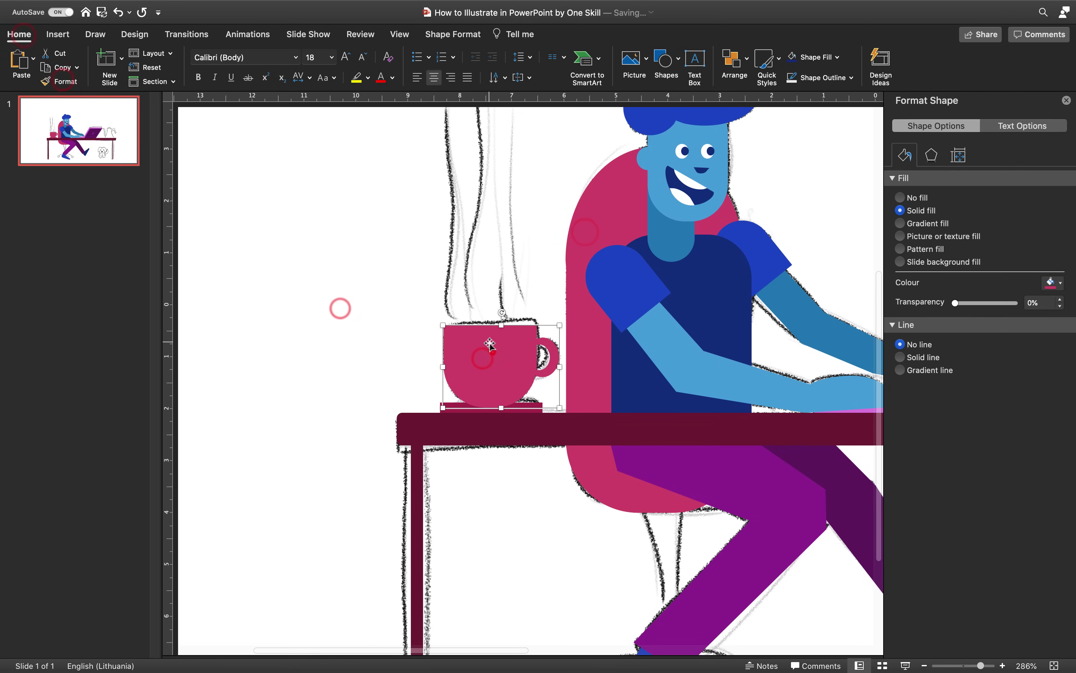
click(333, 315)
Trace one strand of steam above the cup as an opaque bright blue freeform.
scroll(333, 314, up, 2)
click(62, 38)
click(481, 256)
click(443, 173)
Edit the steam strand's points to turn its sharp corners into smooth curves.
right_click(462, 258)
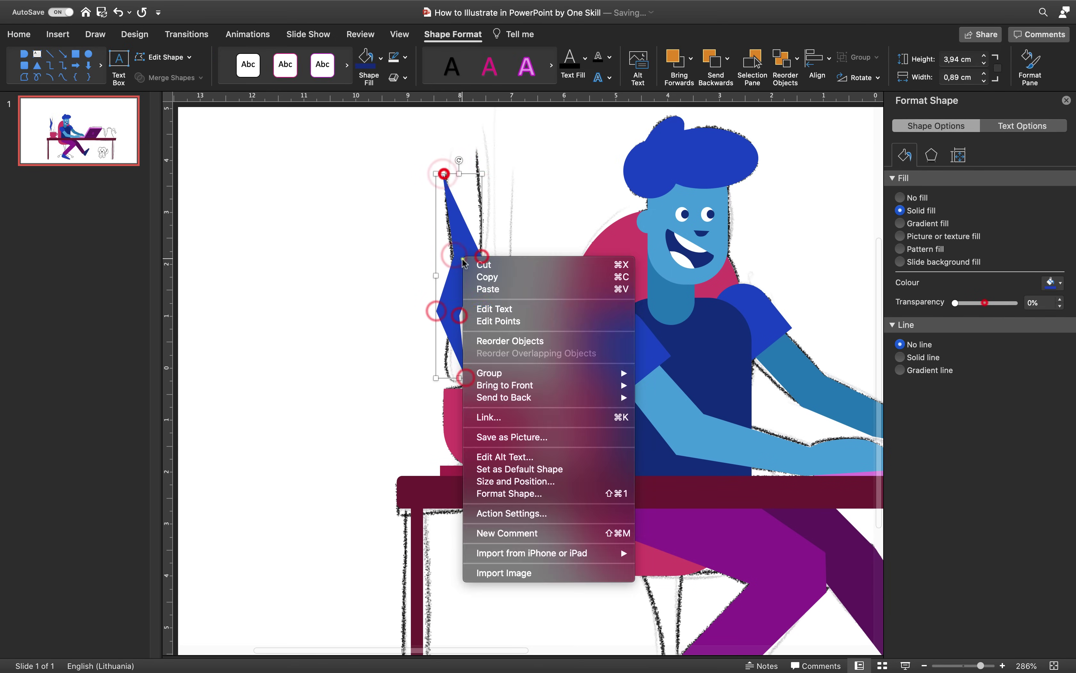
click(500, 317)
right_click(481, 256)
click(520, 320)
right_click(454, 255)
click(494, 319)
drag(480, 255, 476, 257)
click(404, 296)
click(468, 254)
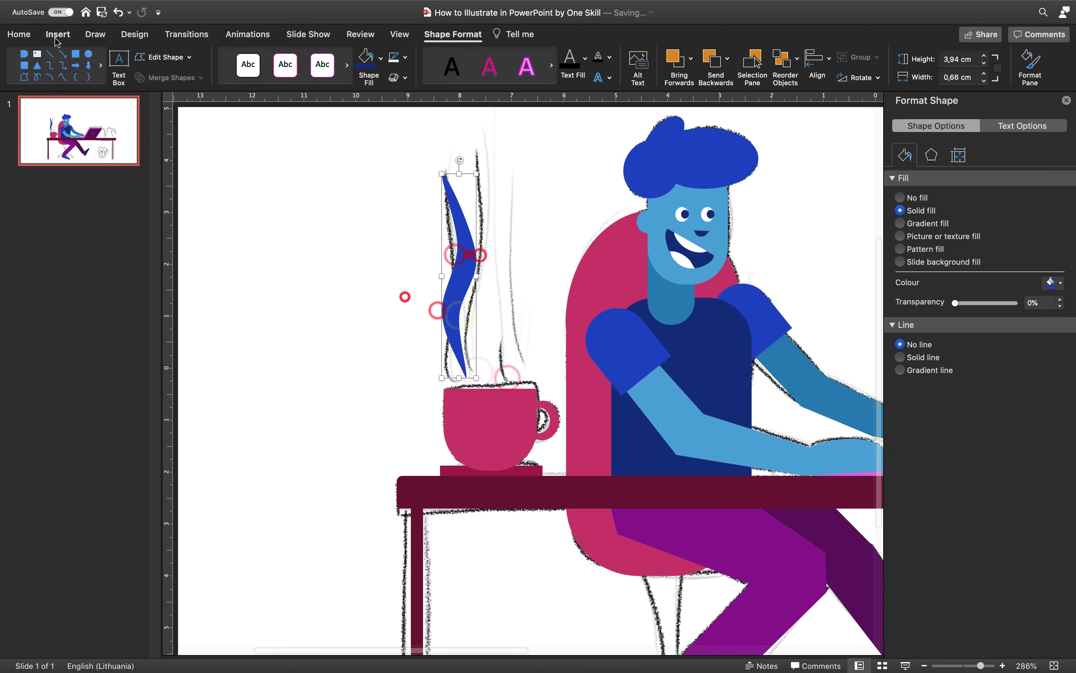
Hide the sketch by applying the 1_Blank layout to the slide.
click(32, 35)
click(151, 57)
click(282, 144)
Resize the steam strand and arrange it with two copies side by side above the cup, the middle one tallest.
drag(474, 173, 465, 243)
drag(455, 229, 454, 231)
drag(475, 324, 524, 325)
Flip the steam strand nearest the chair horizontally and fill the steam with light pink.
click(452, 34)
click(859, 78)
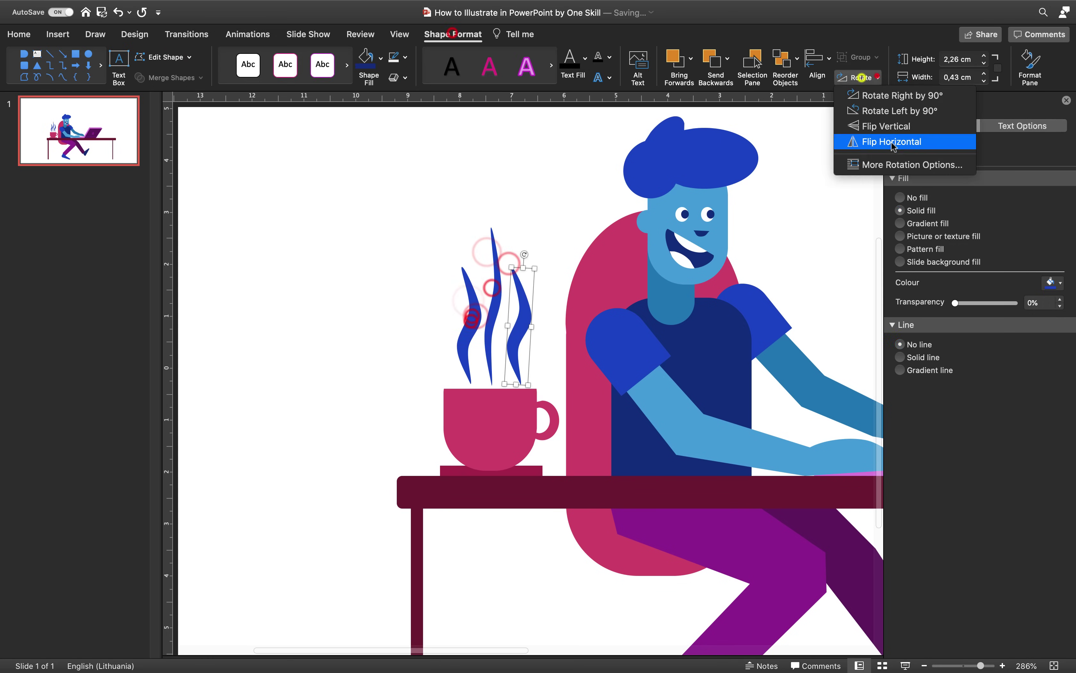
click(382, 59)
click(411, 144)
click(333, 289)
Bring the sketch back by applying the Blank layout to the slide.
scroll(332, 288, down, 5)
click(161, 53)
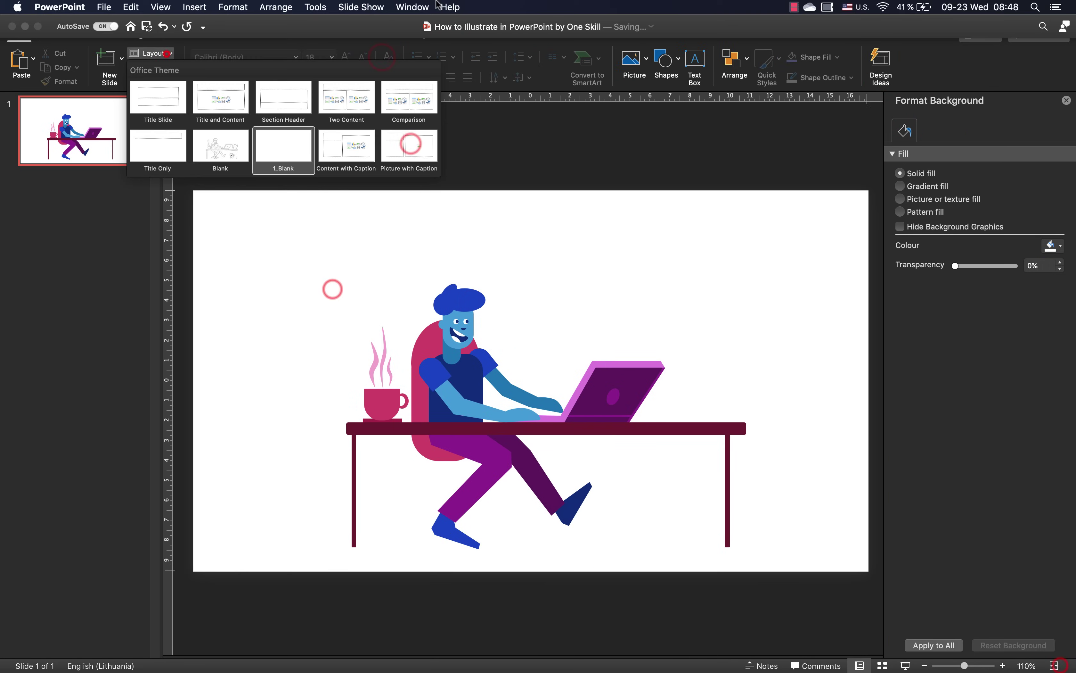
click(226, 143)
Trace the coffee pot's body on the desk beside the laptop as a freeform with straight edges.
scroll(747, 386, up, 5)
click(55, 35)
click(271, 57)
click(485, 158)
click(446, 520)
click(490, 413)
click(492, 332)
click(573, 332)
click(573, 413)
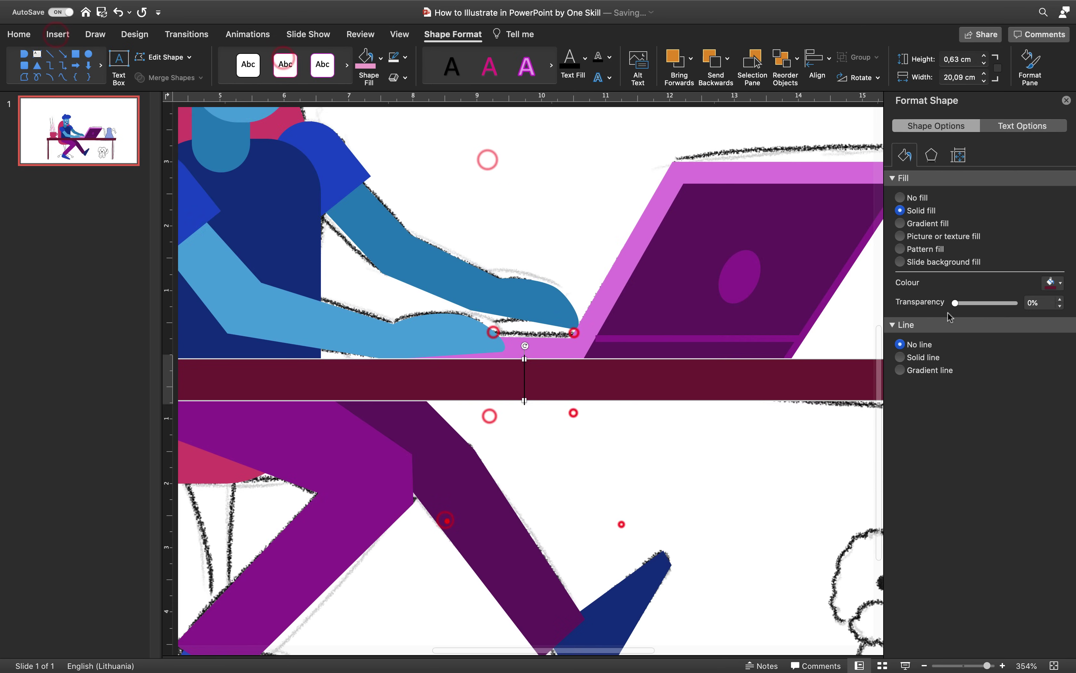
Draw a small rectangle on top of the coffee pot's body as its lid.
click(355, 99)
drag(468, 166, 556, 201)
click(528, 158)
Trace the coffee pot's handle as a freeform and curve its edges to follow the sketch.
click(284, 60)
click(486, 160)
click(524, 217)
click(566, 178)
click(591, 180)
drag(597, 207, 600, 236)
drag(591, 259, 548, 229)
click(679, 192)
Copy the coffee pot body's dark purple formatting to its handle and lid.
click(490, 215)
click(64, 81)
click(601, 250)
click(67, 80)
click(493, 176)
Trace the coffee pot's curved spout as a freeform and give it the same dark purple formatting as the body.
click(57, 38)
click(628, 155)
scroll(483, 226, down, 1)
click(279, 57)
click(262, 122)
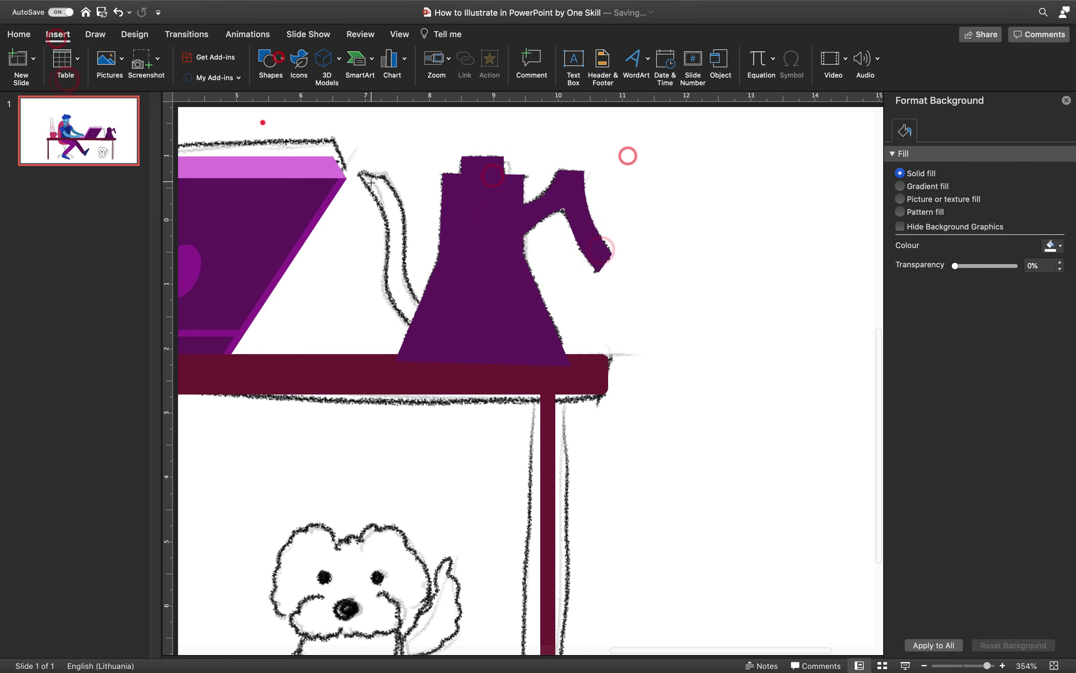
click(362, 175)
click(754, 185)
scroll(755, 185, down, 5)
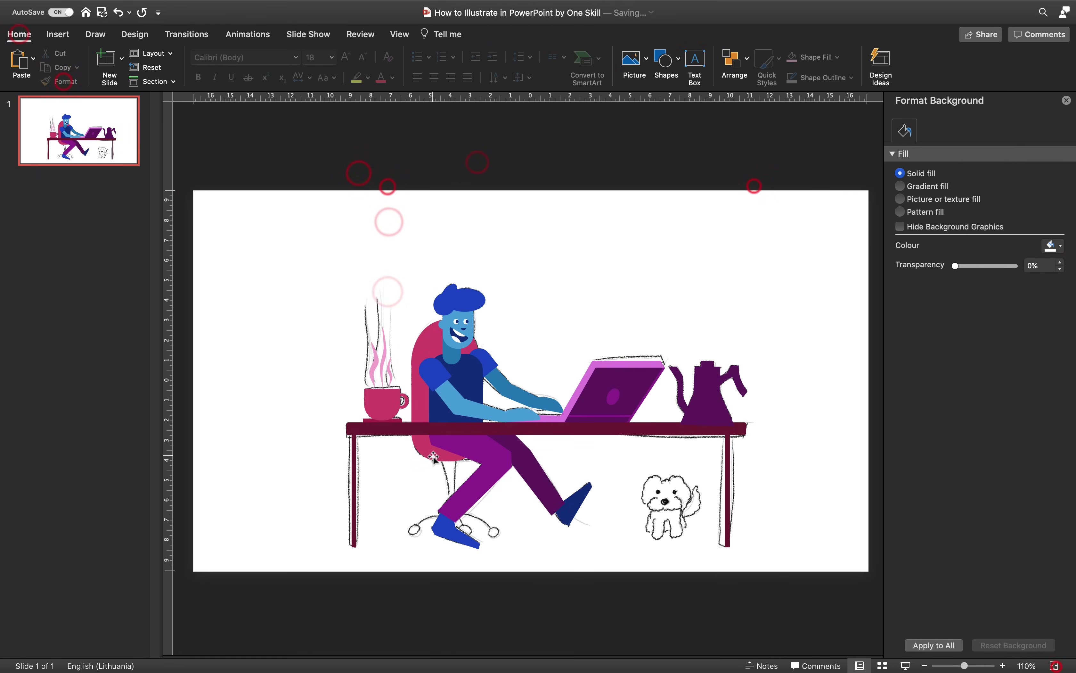
Trace the chair's tapered stem as a freeform running from beneath the seat down behind the man's lower leg.
scroll(382, 479, up, 5)
click(51, 34)
click(281, 54)
click(483, 157)
click(448, 318)
click(494, 487)
click(506, 312)
click(446, 317)
Send the chair's stem behind the leg and seat and fill it with opaque dark crimson.
click(728, 59)
click(747, 80)
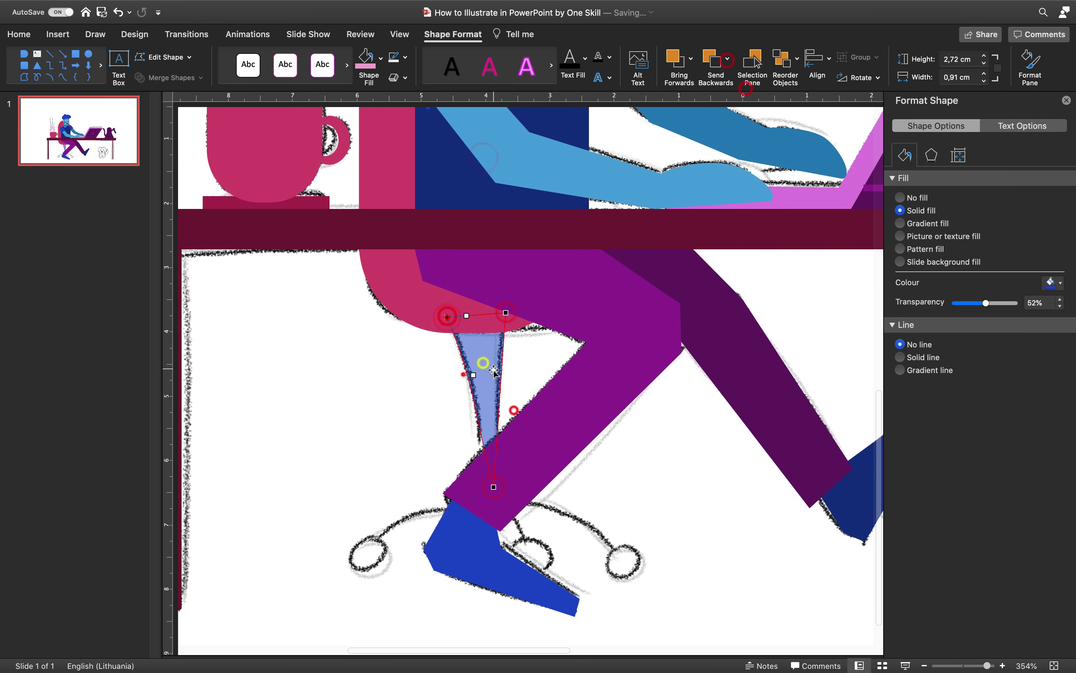
click(1065, 363)
click(406, 376)
Draw an oval wheel about 0.56 by 0.49 cm, copy it onto the other two sketched chair wheels, and fill all three dark maroon.
click(58, 34)
click(271, 58)
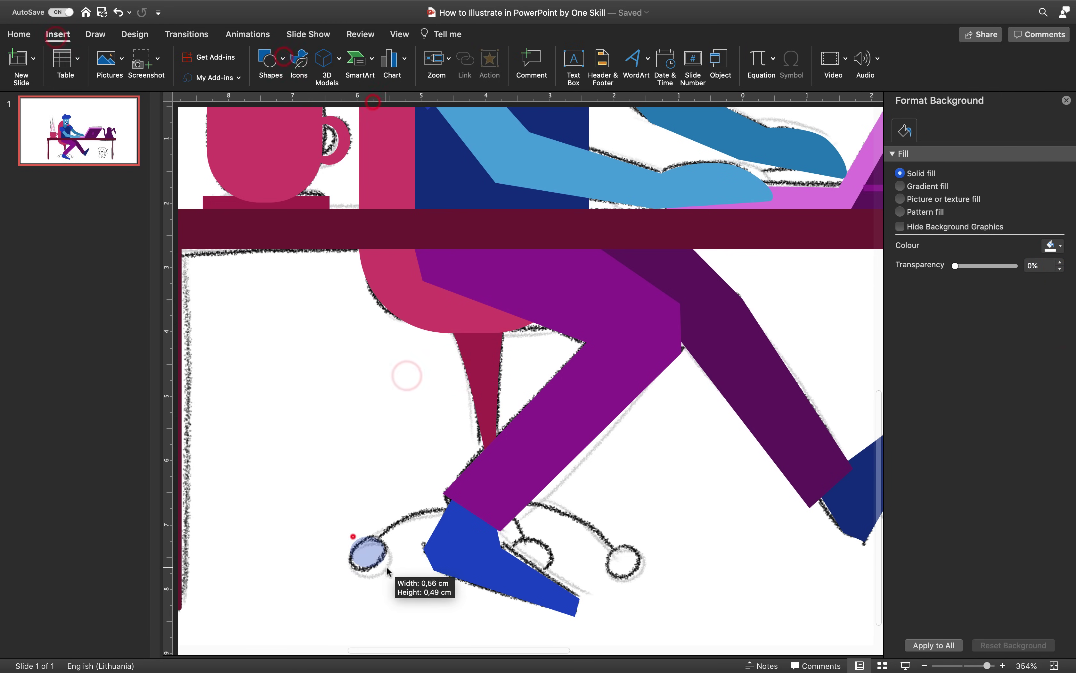
drag(387, 567, 386, 567)
alt+drag(370, 553, 627, 562)
alt+drag(628, 561, 548, 550)
click(1064, 372)
click(694, 443)
Draw the chair base's left arm as a 3 pt dark maroon line from wheel to stem, curved to follow the sketch.
click(52, 29)
click(271, 60)
click(262, 113)
drag(374, 541, 451, 509)
click(900, 314)
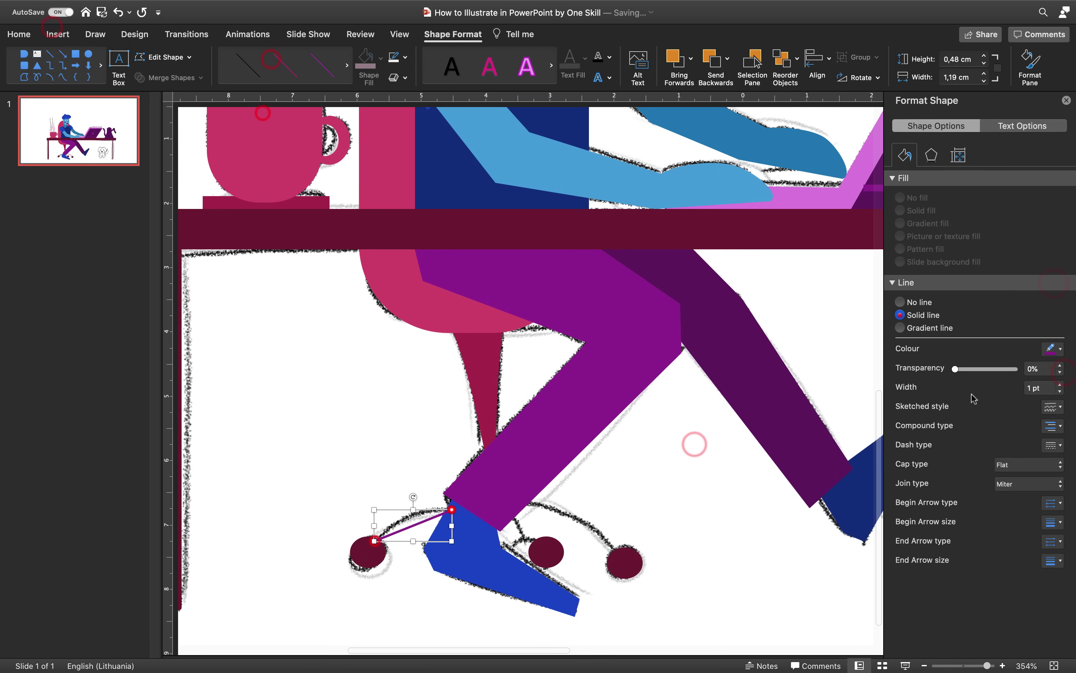
right_click(423, 522)
click(461, 409)
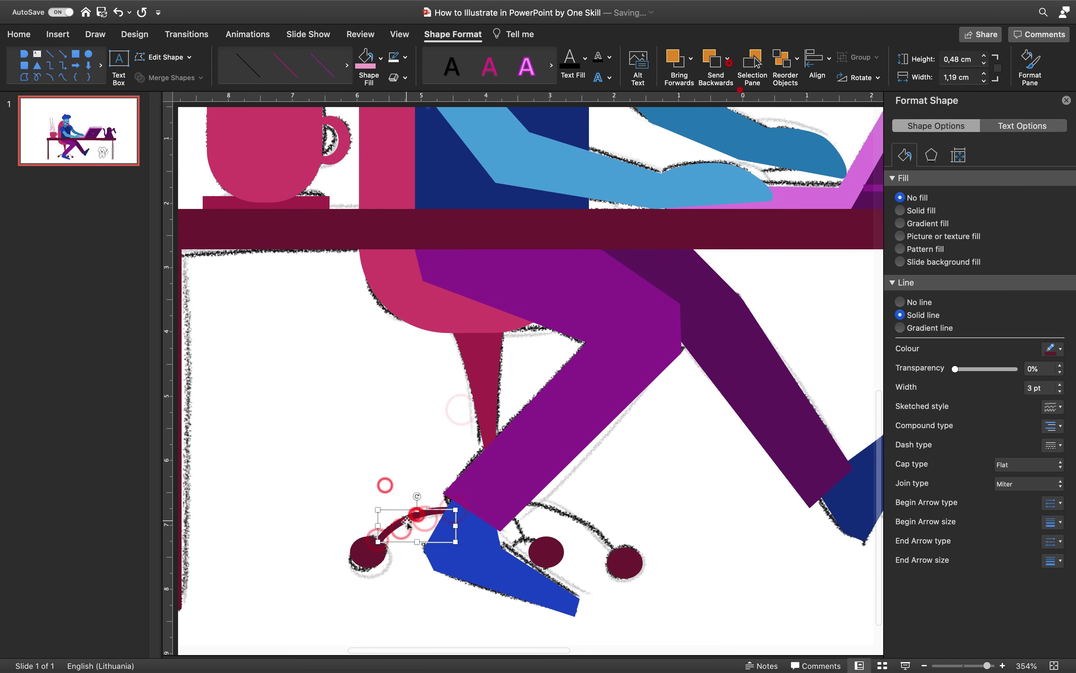
Fit the chair base's right arm to the sketched curve and send it behind the man's leg.
click(629, 482)
click(571, 513)
click(727, 58)
click(750, 92)
click(671, 465)
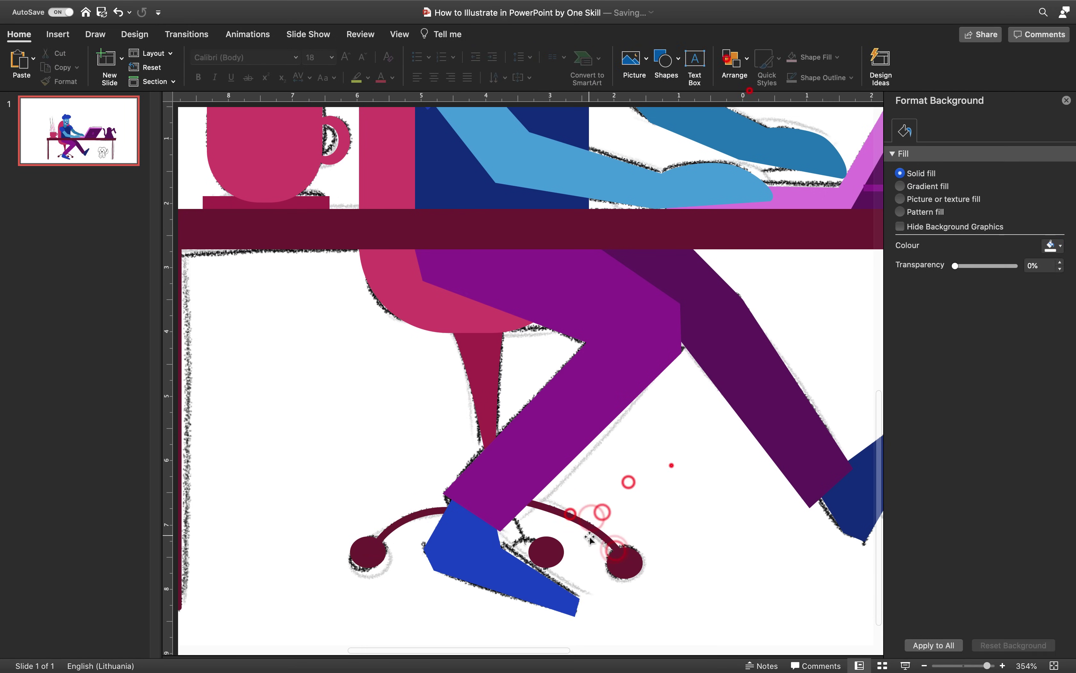
Copy the right chair arm, reshape it to reach the middle wheel, and send it behind the shoe and leg.
alt+drag(587, 523, 510, 521)
right_click(511, 522)
click(566, 406)
click(751, 97)
click(697, 404)
Cover the dog's sketched head with overlapping ovals along its fluffy outline and combine them into one shape.
click(1054, 667)
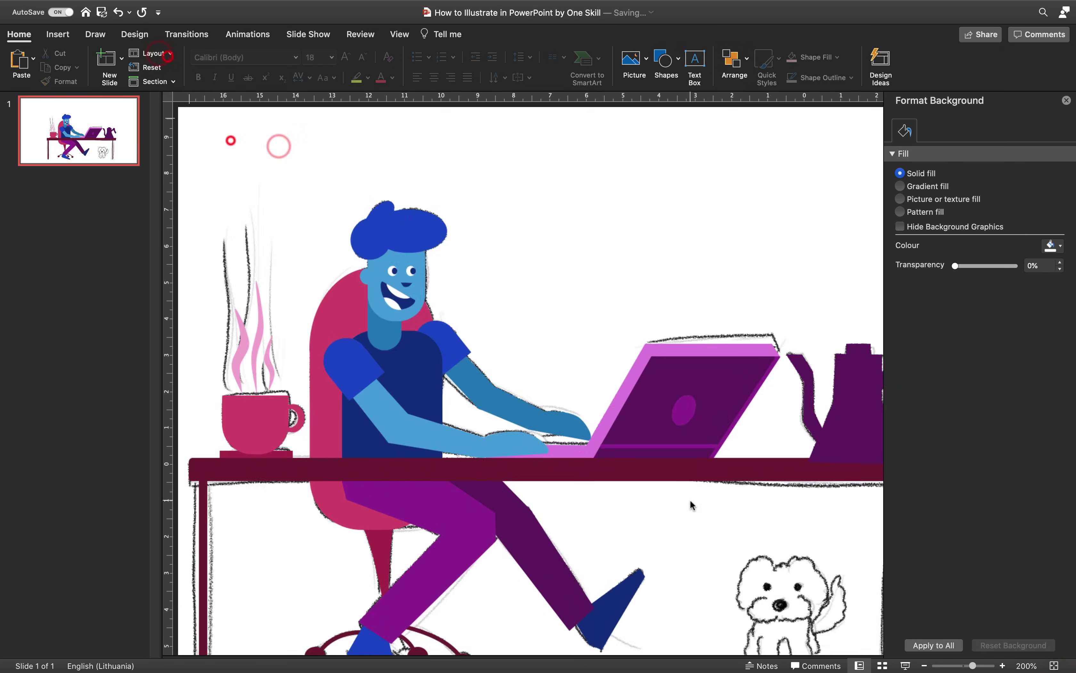
scroll(650, 498, up, 5)
mouse_move(458, 392)
mouse_down()
mouse_move(472, 418)
mouse_move(432, 427)
mouse_up()
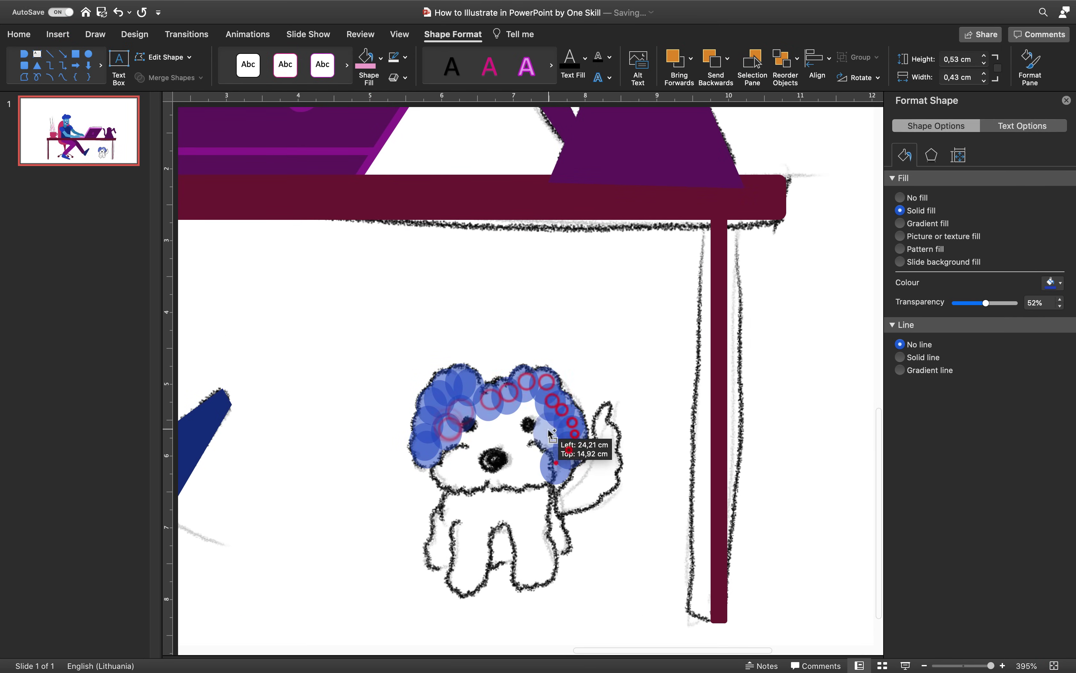
drag(630, 496, 349, 325)
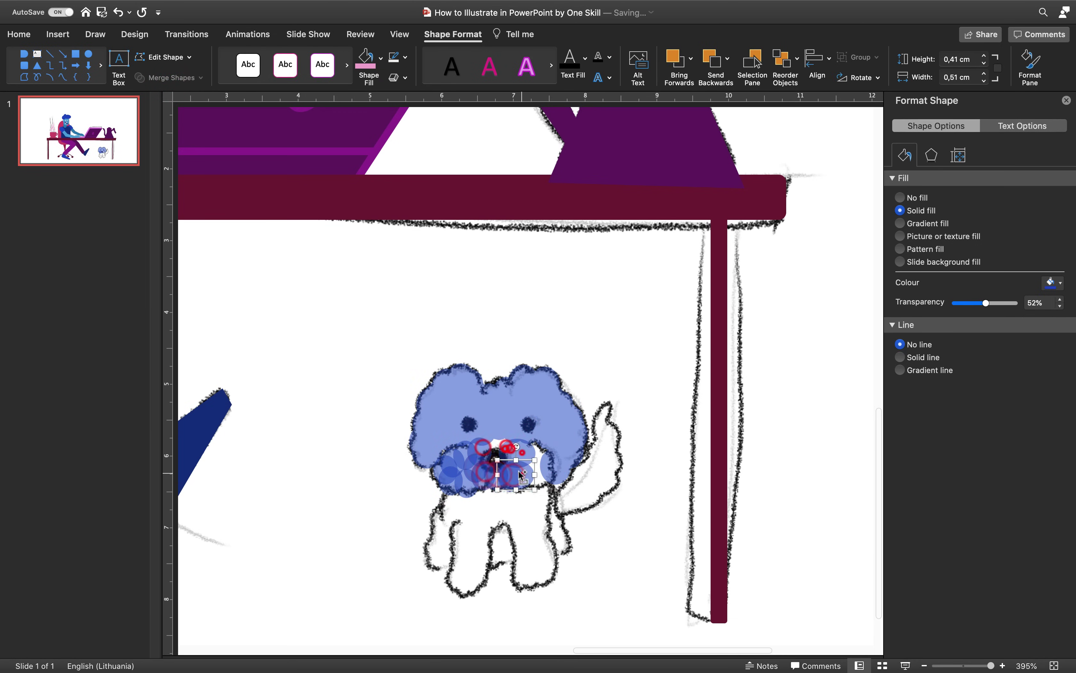
Draw small ovals over the dog's two sketched eyes and its nose, making the nose about 0.28 by 0.3 cm.
click(652, 350)
click(57, 34)
click(269, 67)
drag(464, 417, 485, 434)
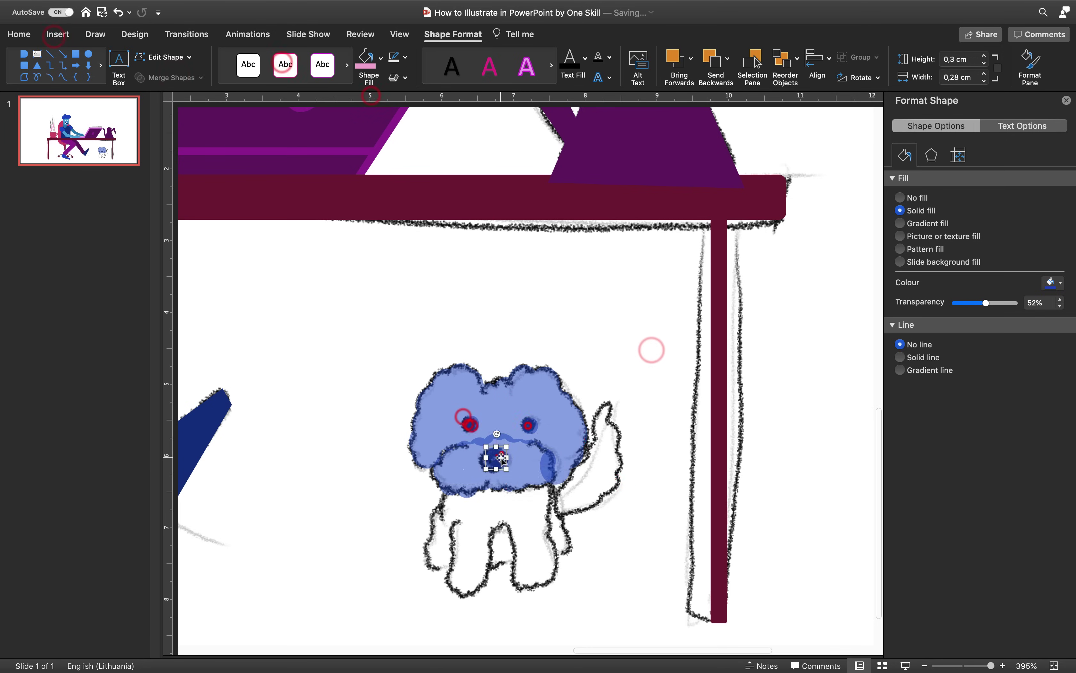
Make the dog's face shapes opaque and fill the head light blue, the muzzle pale blue, and the eyes and nose dark teal.
drag(986, 303, 952, 303)
click(814, 321)
click(538, 380)
click(1060, 285)
click(1030, 352)
click(525, 452)
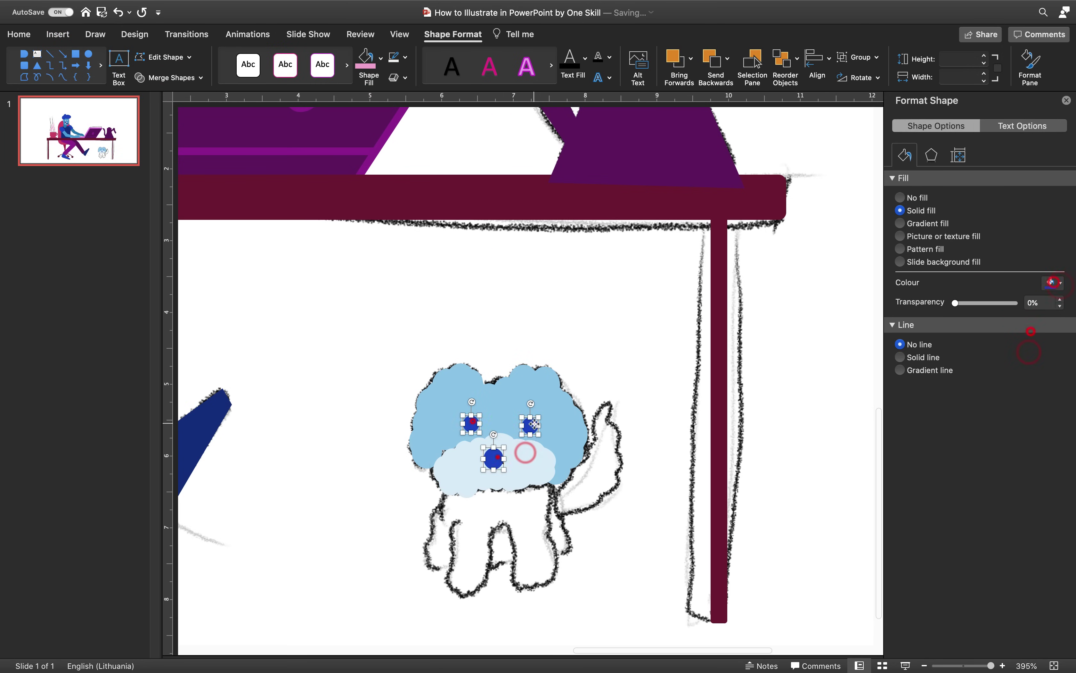
click(497, 459)
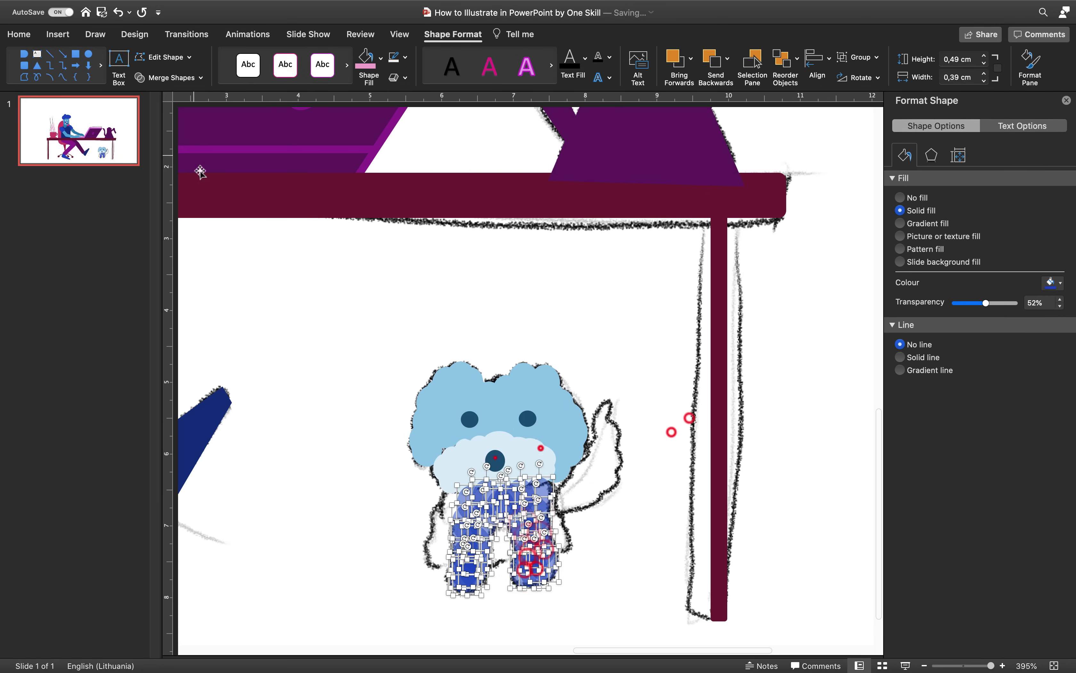
Cover the dog's sketched hind leg beside the front legs with ovals that follow its outline.
drag(445, 486, 454, 528)
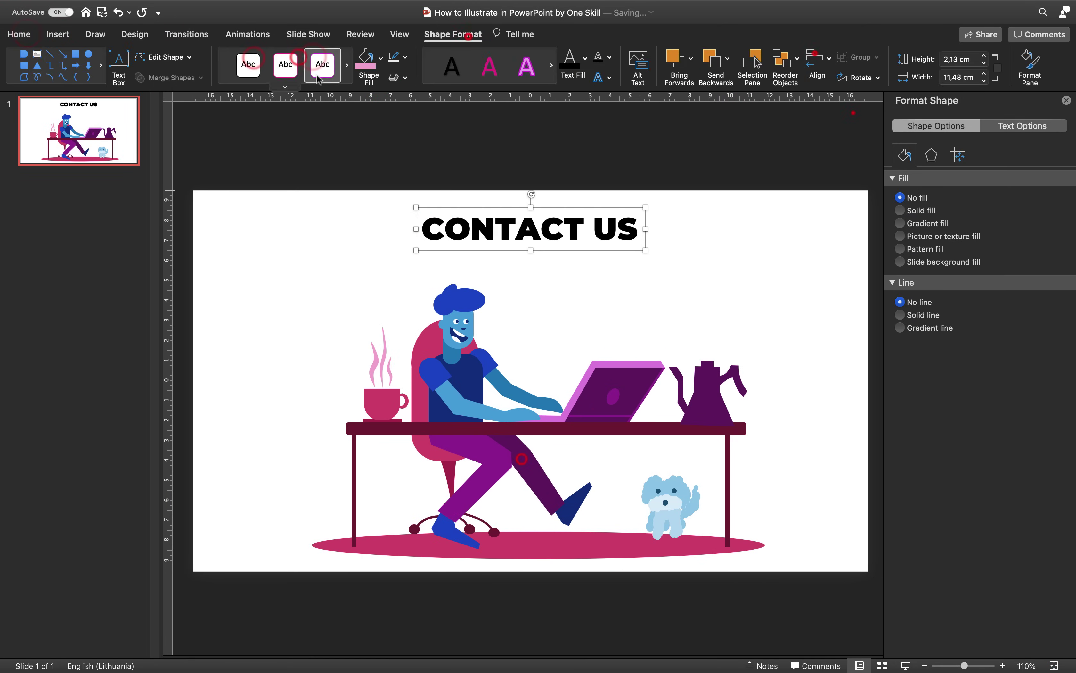
Recolour the CONTACT US heading dark indigo, try text outline settings on it, and undo the last change.
mouse_move(571, 206)
mouse_down()
mouse_move(570, 224)
mouse_move(571, 206)
mouse_up()
click(609, 57)
click(694, 171)
click(610, 57)
click(693, 169)
key(super+z)
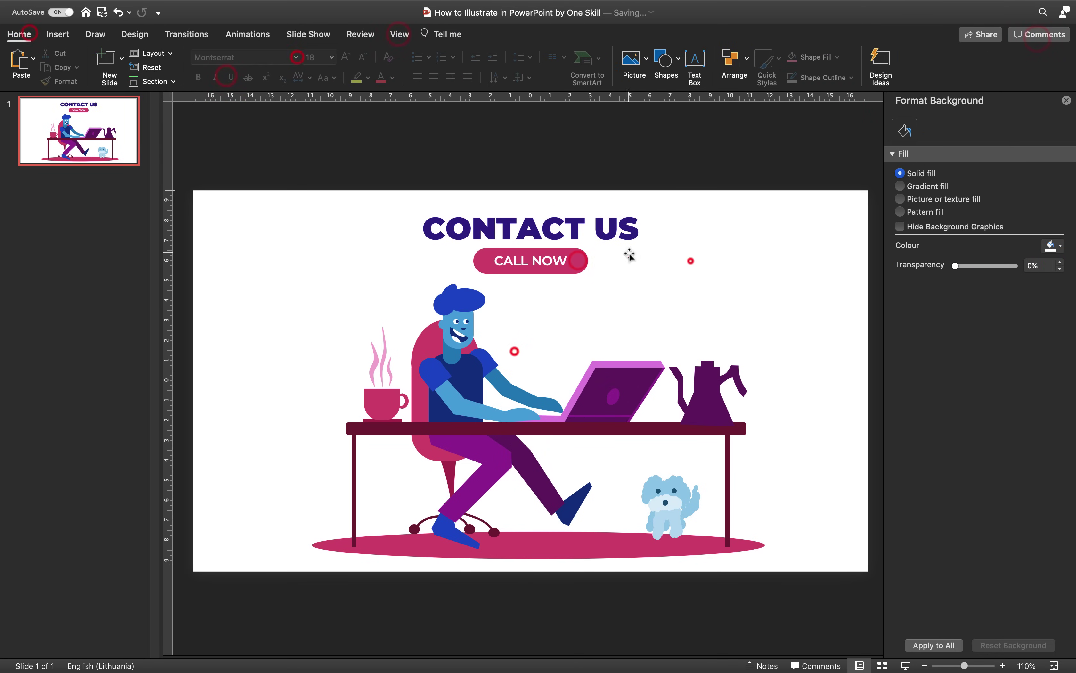
Play the slide full screen to review the finished illustration.
click(905, 666)
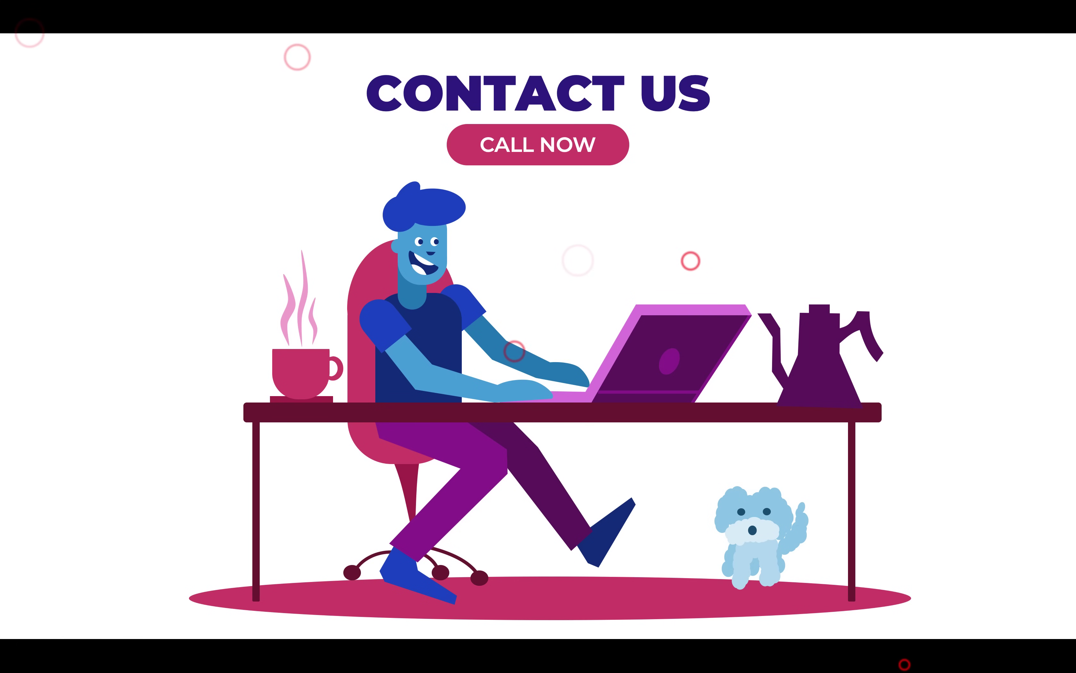